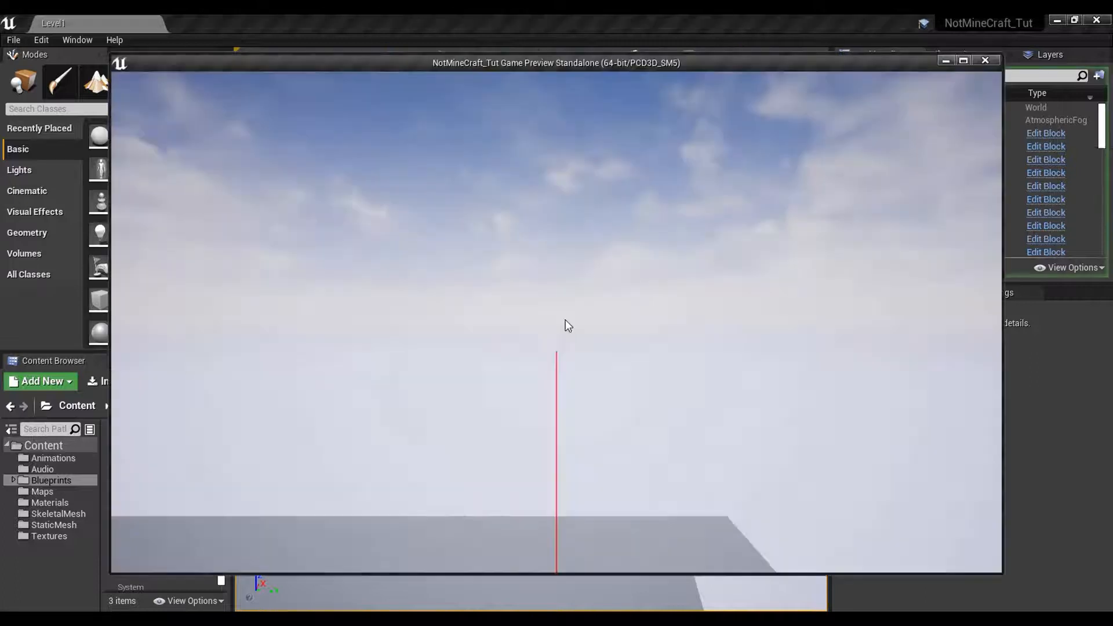
# - Test breaking blocks out of the ground in the running game preview and end the preview session
pyautogui.click(557, 322)
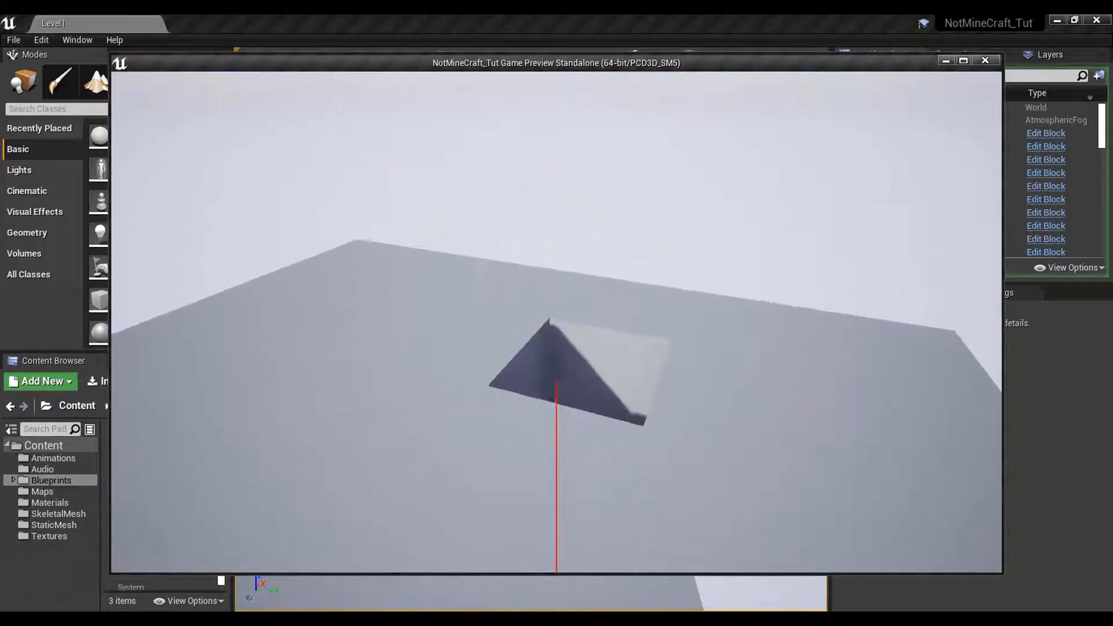
pyautogui.click(557, 322)
pyautogui.click(557, 322)
pyautogui.click(557, 322)
pyautogui.click(556, 322)
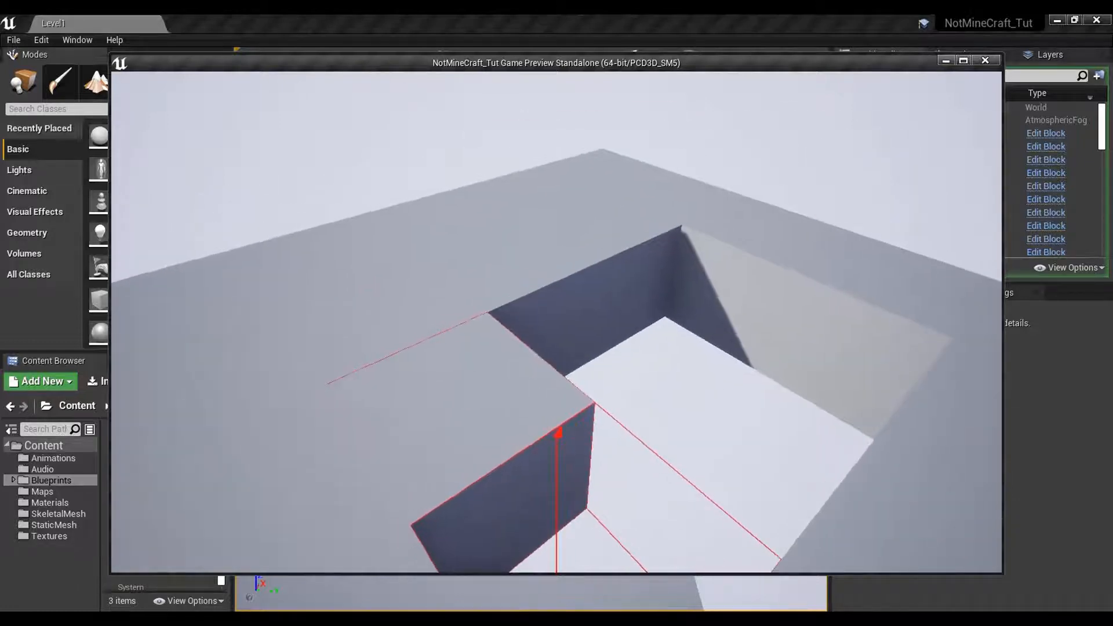
pyautogui.click(557, 322)
pyautogui.click(557, 322)
pyautogui.click(557, 322)
pyautogui.click(557, 322)
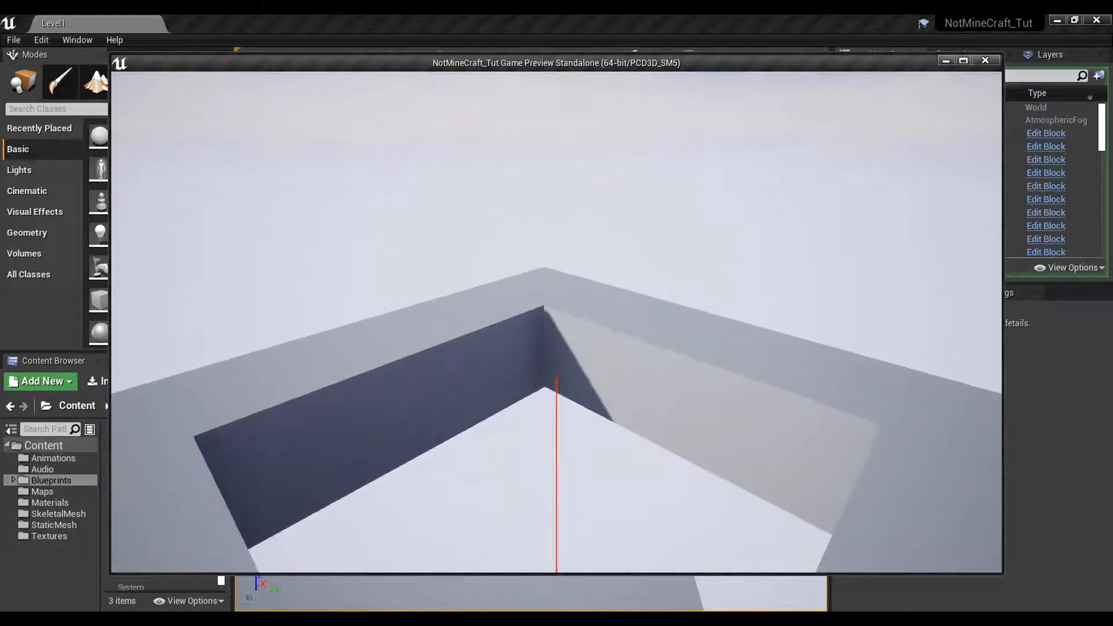
pyautogui.click(556, 323)
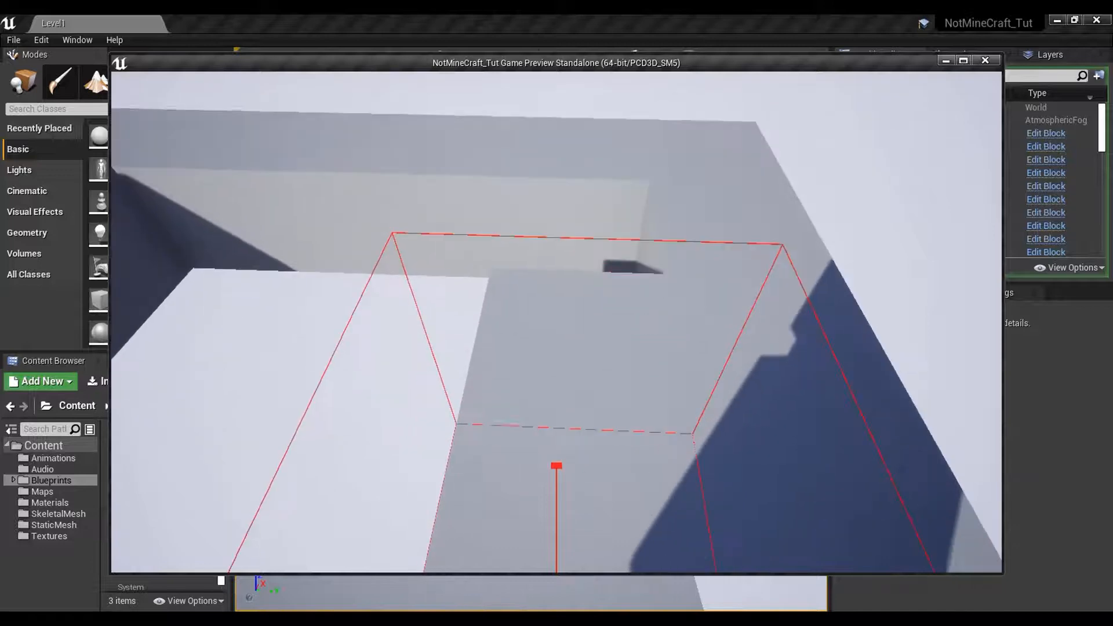
pyautogui.click(556, 323)
pyautogui.click(556, 322)
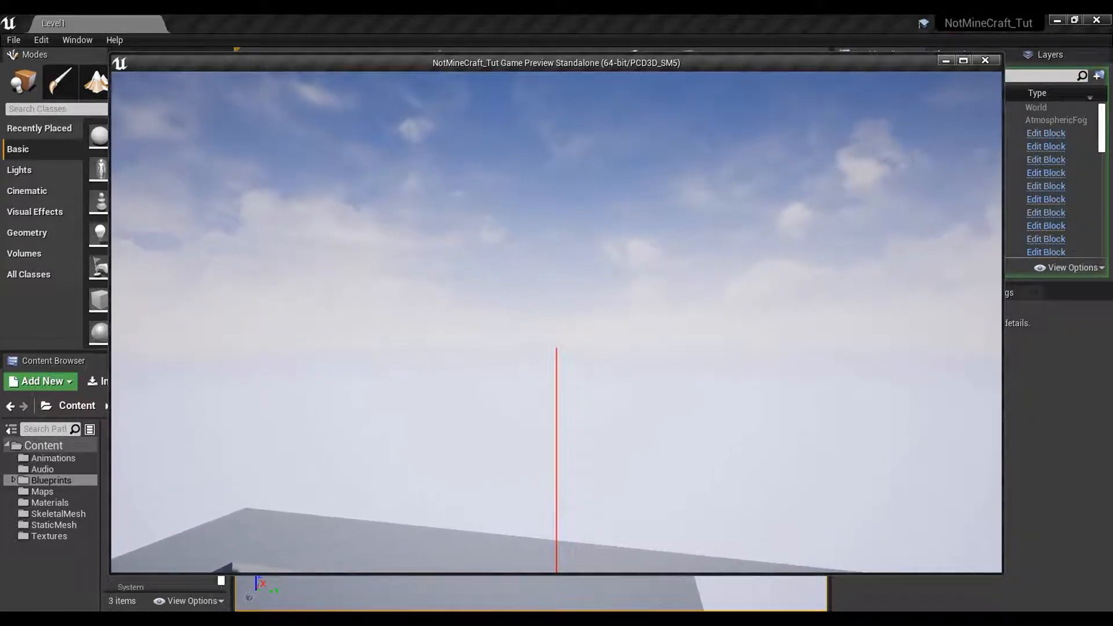
pyautogui.press('Escape')
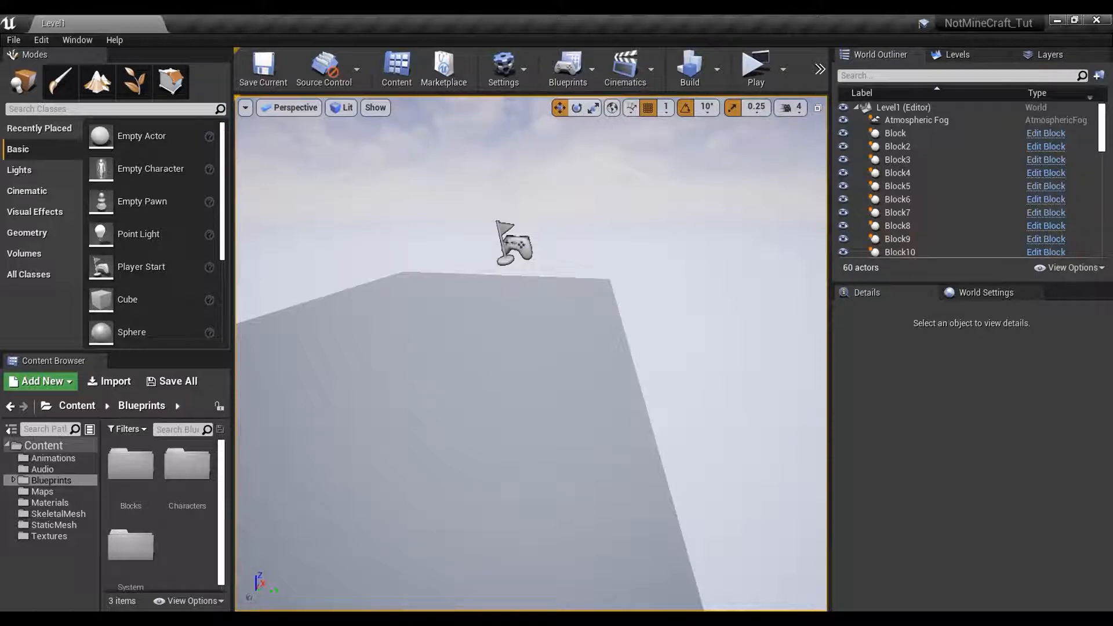
# - Switch to Maya, show the Block's UV layout in the UV Editor and open the UV Snapshot options
pyautogui.click(606, 562)
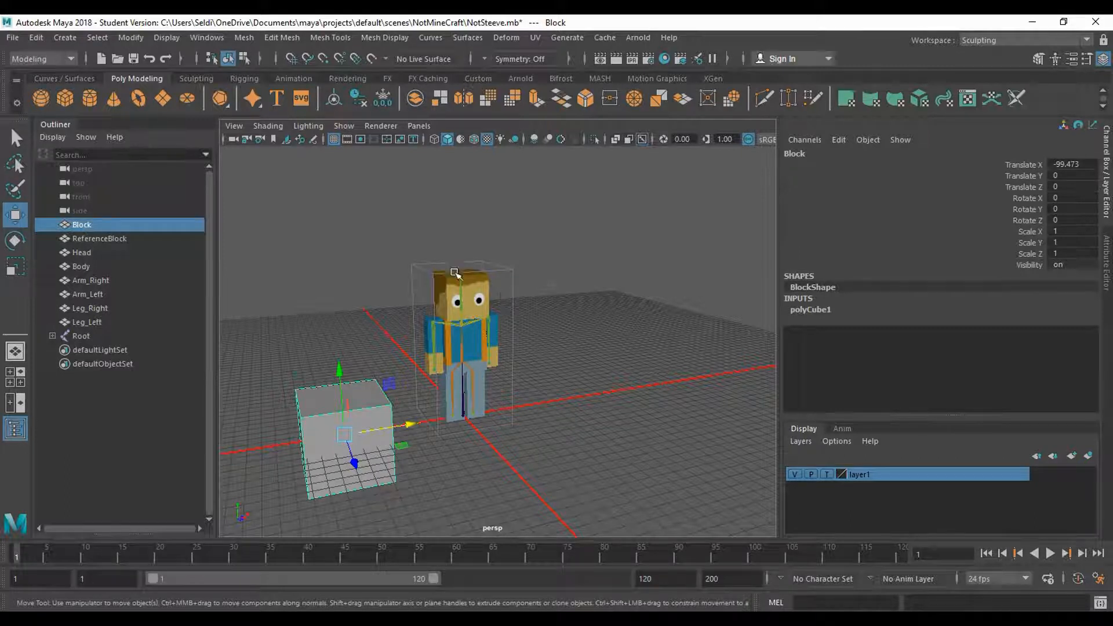
pyautogui.click(541, 41)
pyautogui.click(588, 67)
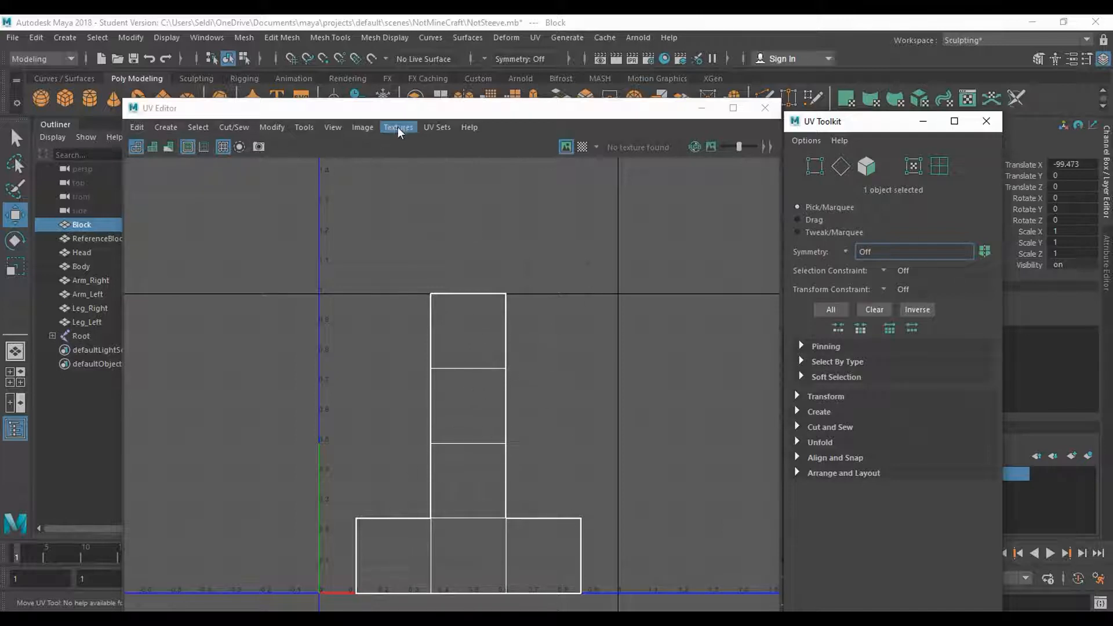
pyautogui.click(361, 128)
pyautogui.click(415, 361)
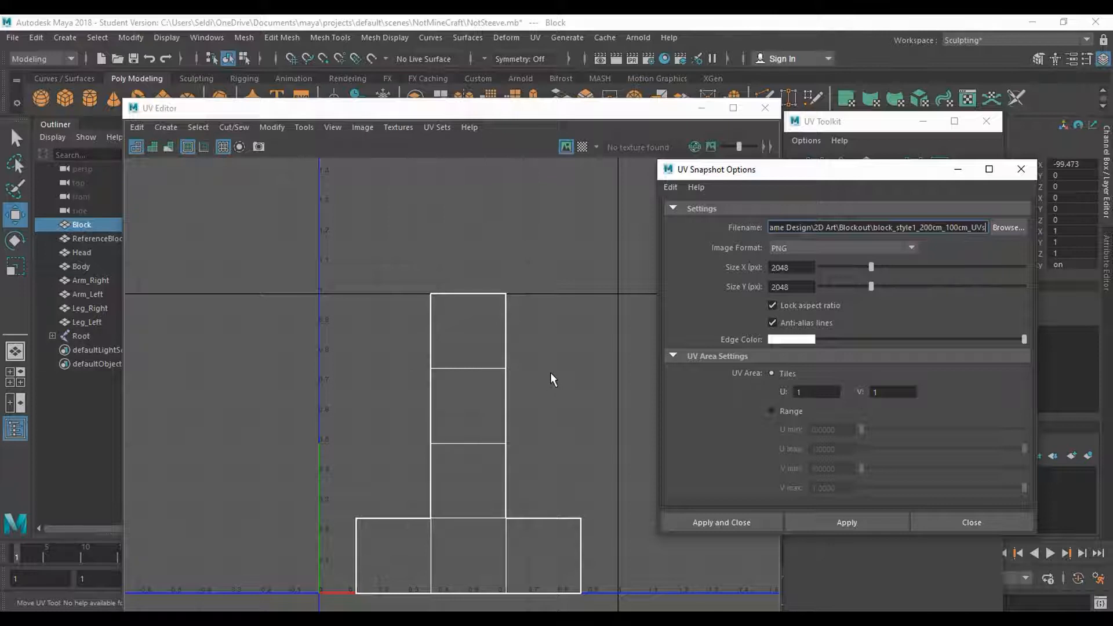
# - Compare the UV layouts and textures of the character's head, the Block, the body and a leg in the UV Editor
pyautogui.click(807, 127)
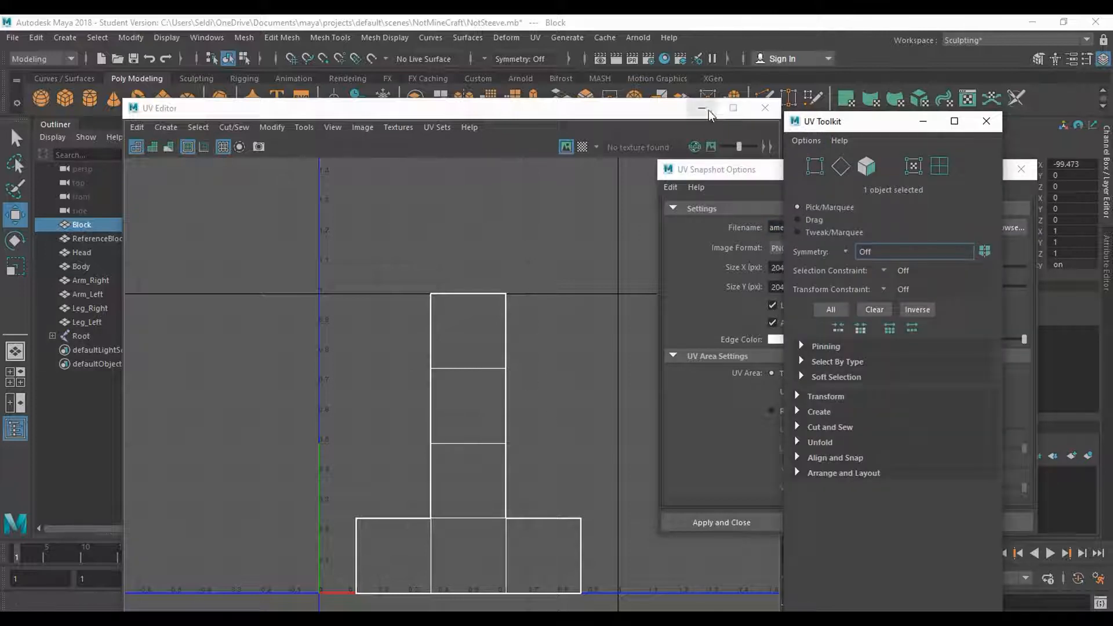
pyautogui.click(708, 112)
pyautogui.click(483, 297)
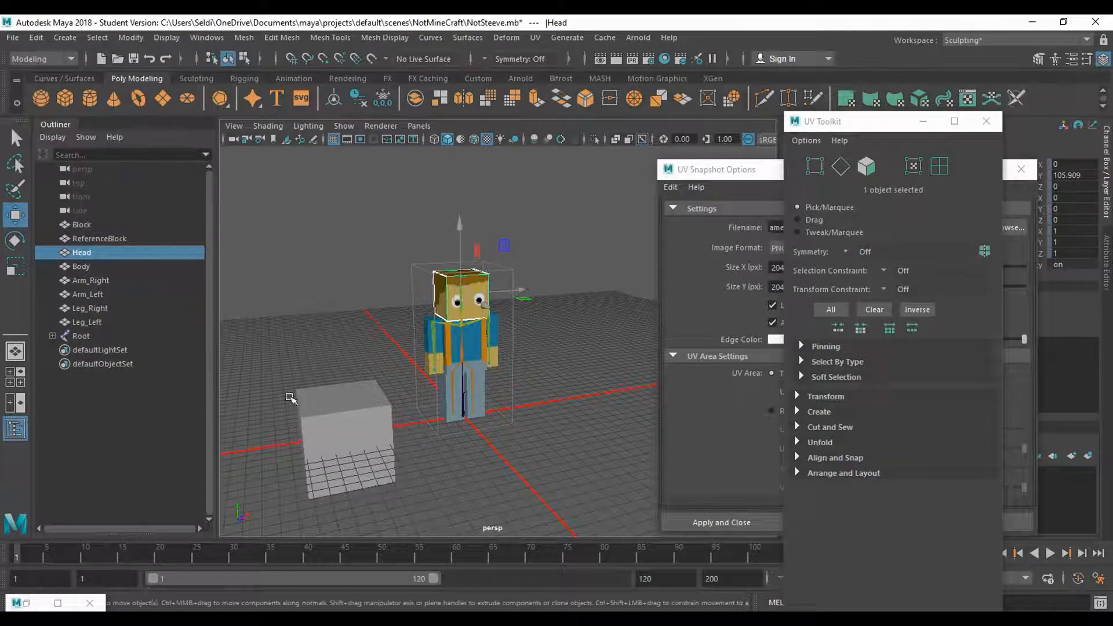
pyautogui.click(26, 603)
pyautogui.moveTo(403, 110); pyautogui.dragTo(744, 119)
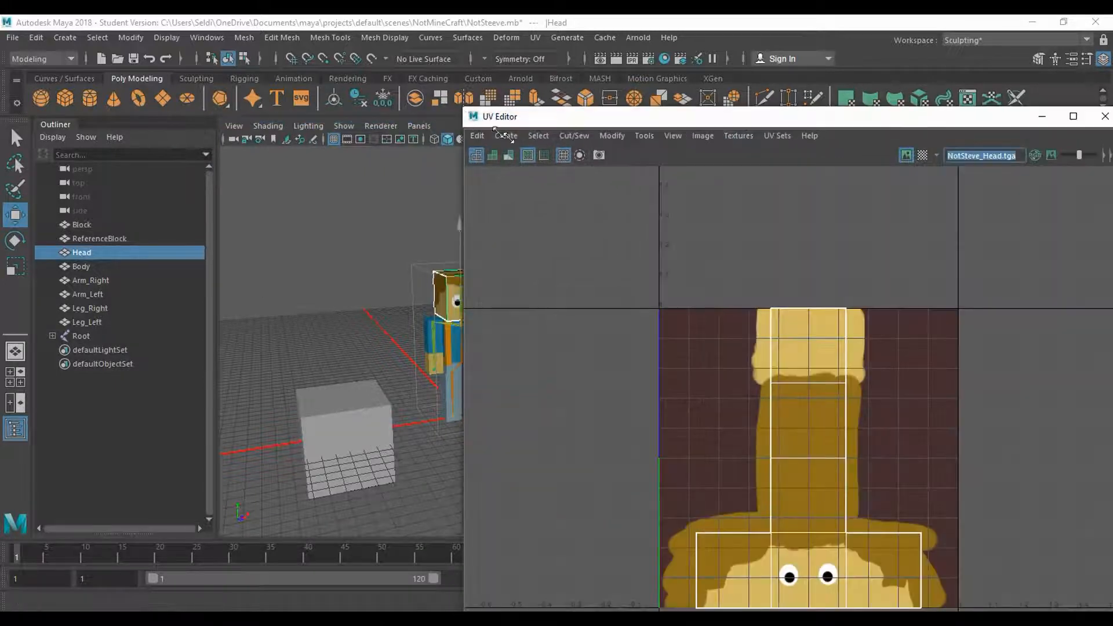
pyautogui.moveTo(497, 130); pyautogui.dragTo(603, 89)
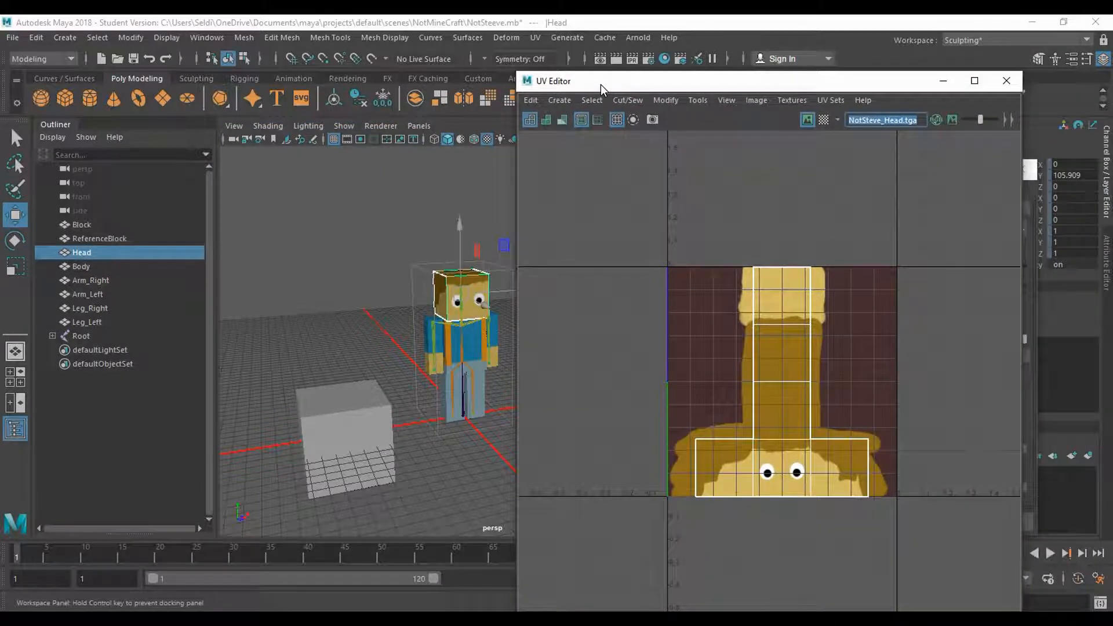
pyautogui.click(371, 456)
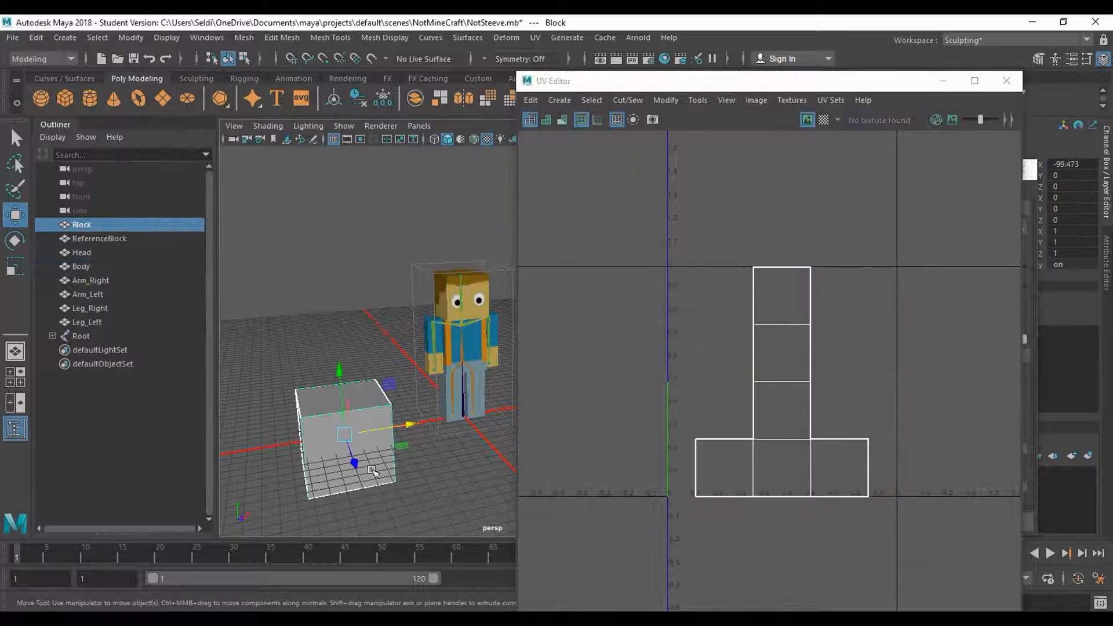
pyautogui.click(475, 337)
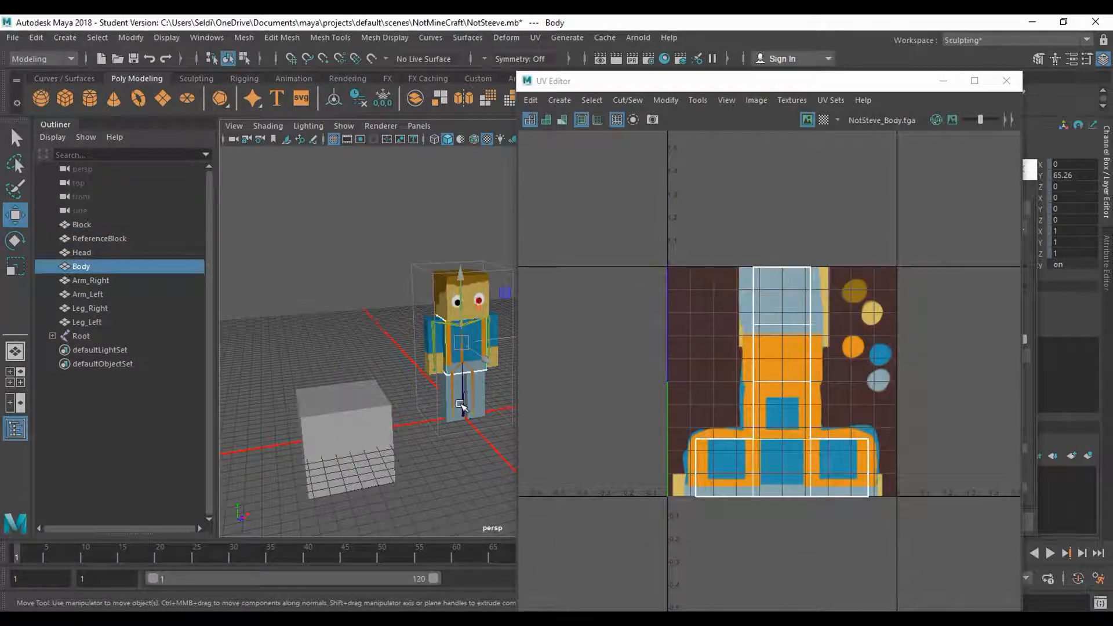
pyautogui.click(463, 407)
pyautogui.click(944, 82)
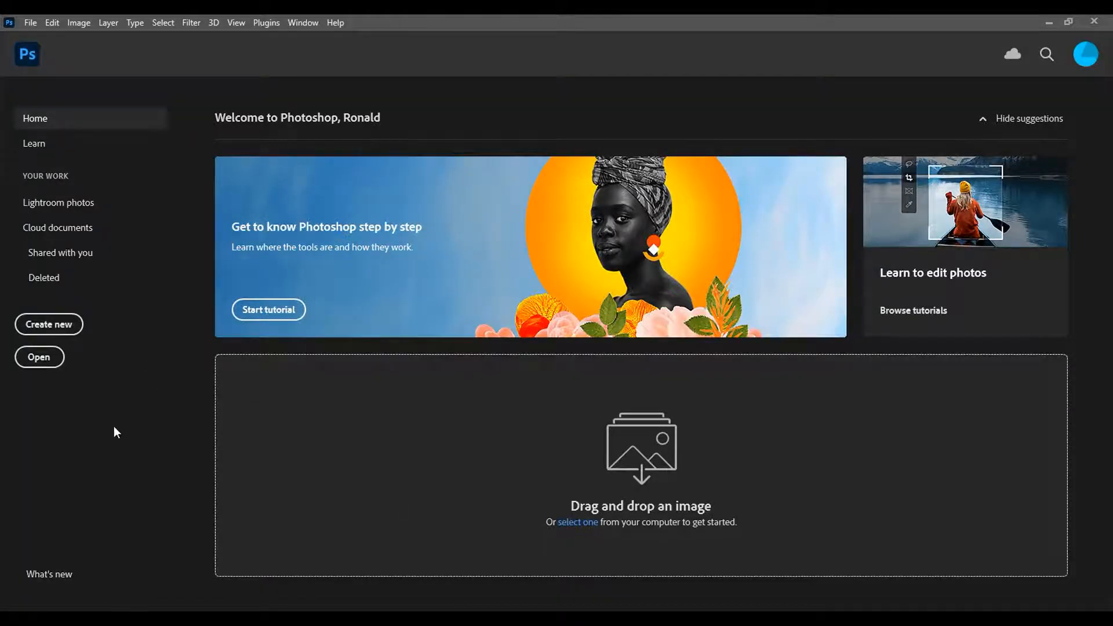
# - Open NotSteve_UVs from the NotMineCraft folder in Photoshop and rename its layer as UVs
pyautogui.hotkey('ctrl', 'o')
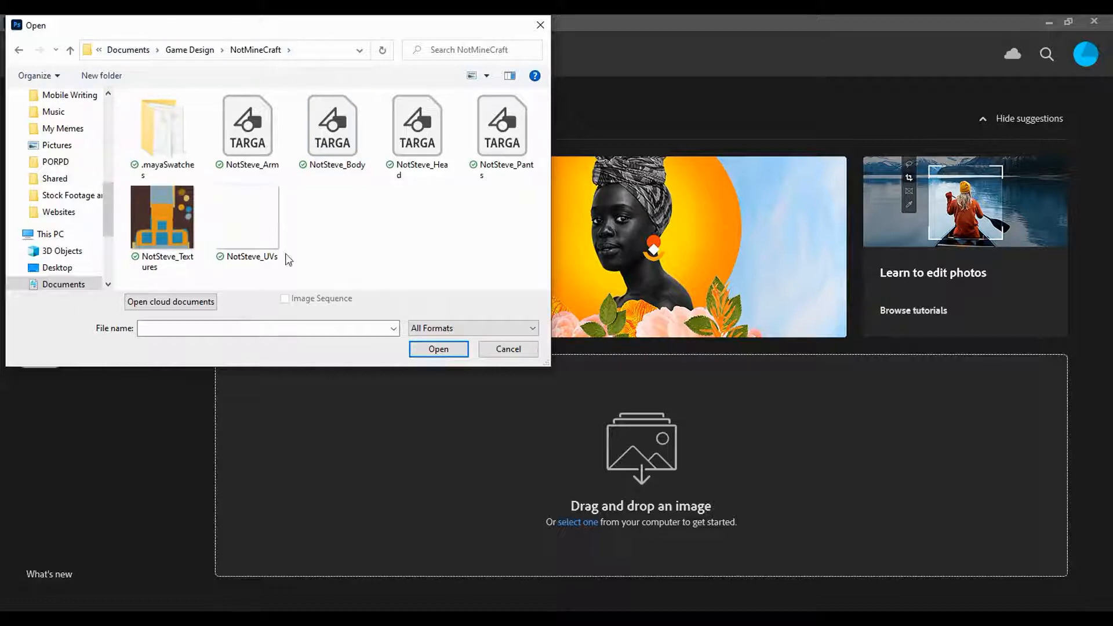
pyautogui.click(274, 225)
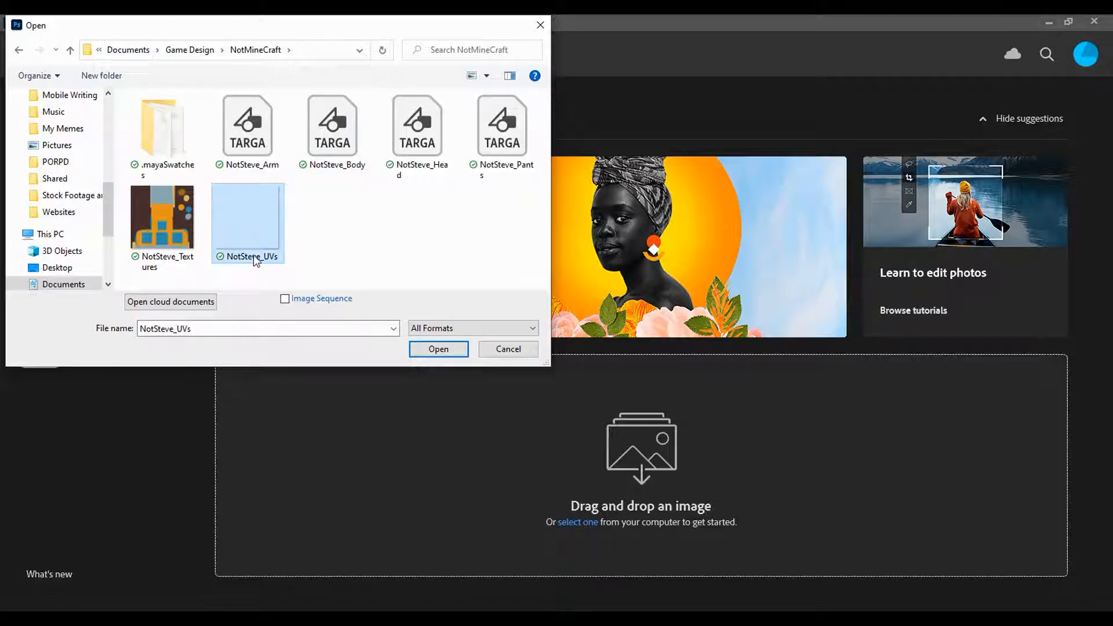
pyautogui.click(451, 355)
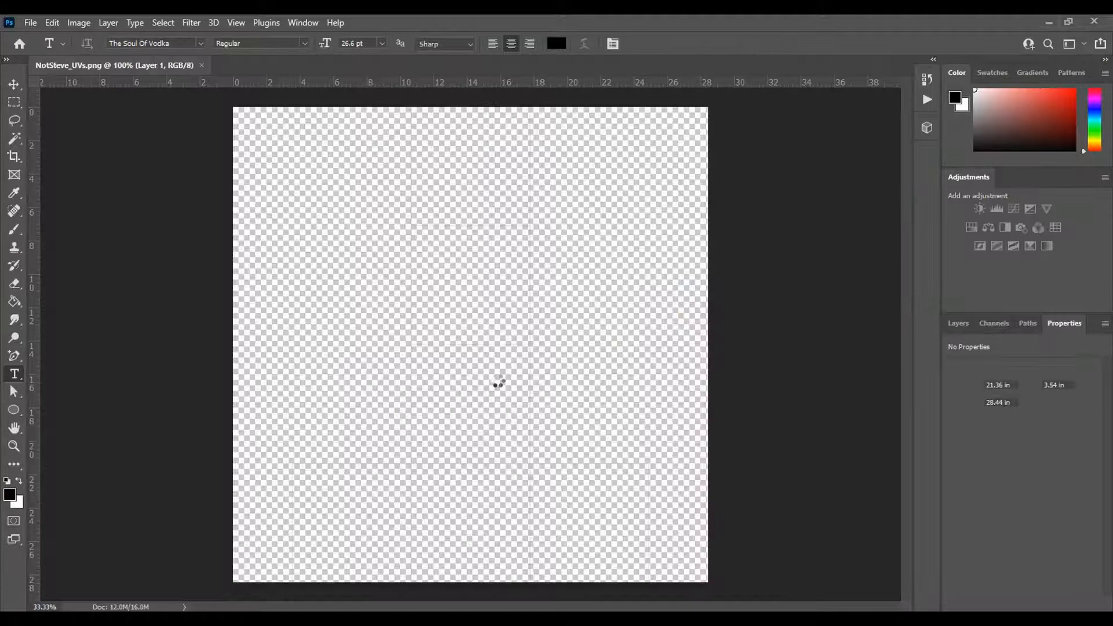
pyautogui.click(957, 325)
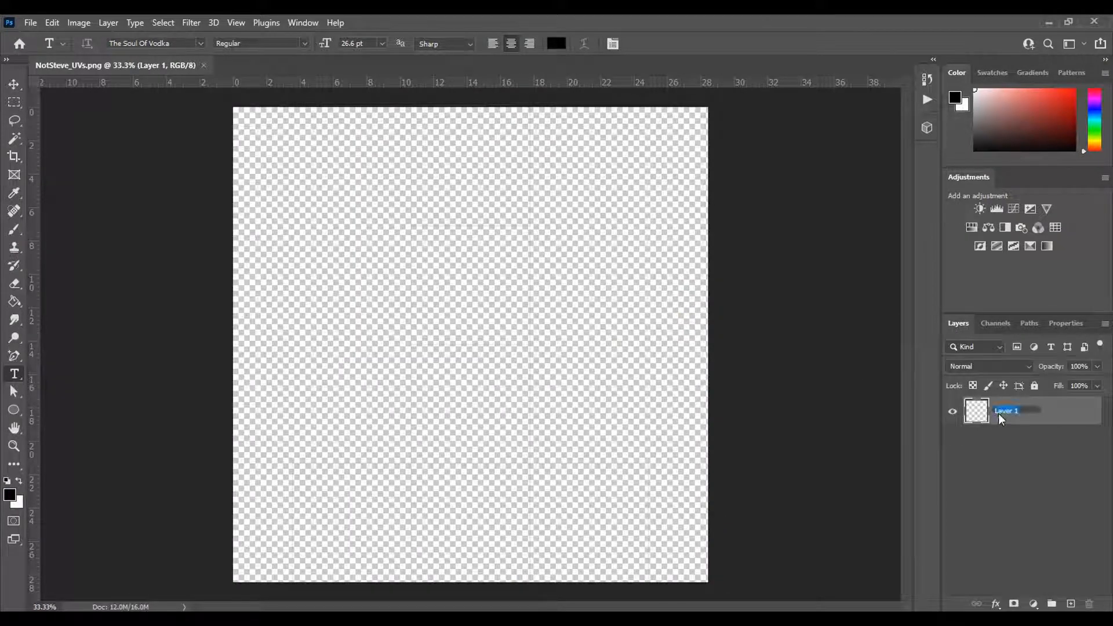
pyautogui.write('UVs')
pyautogui.press('Return')
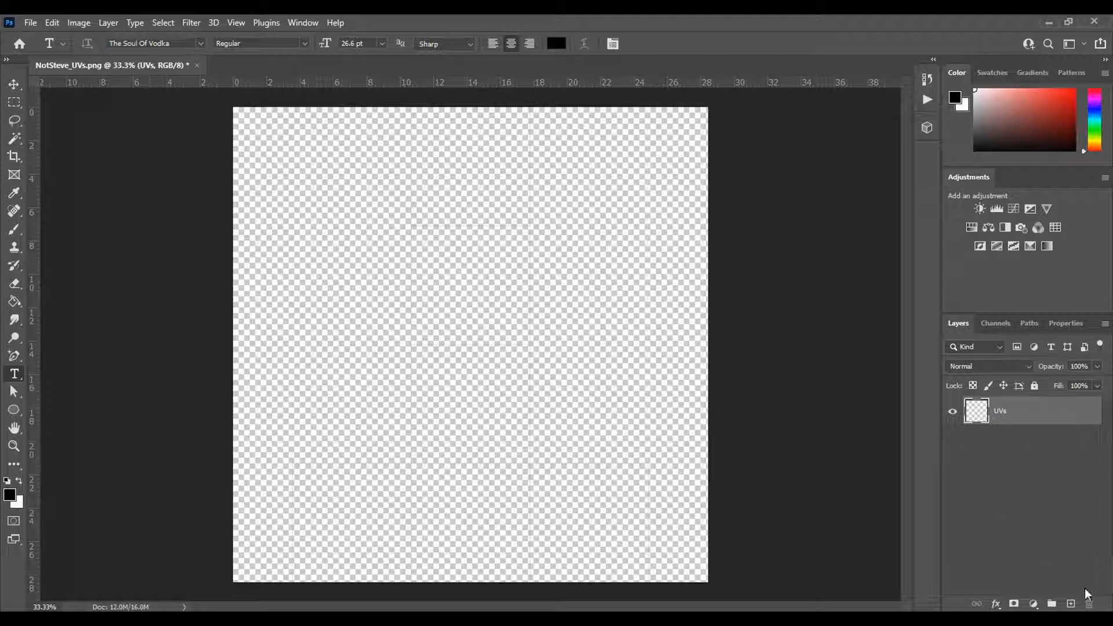
# - Add a black (000000) solid colour fill layer and place it beneath the UVs layer
pyautogui.click(1036, 603)
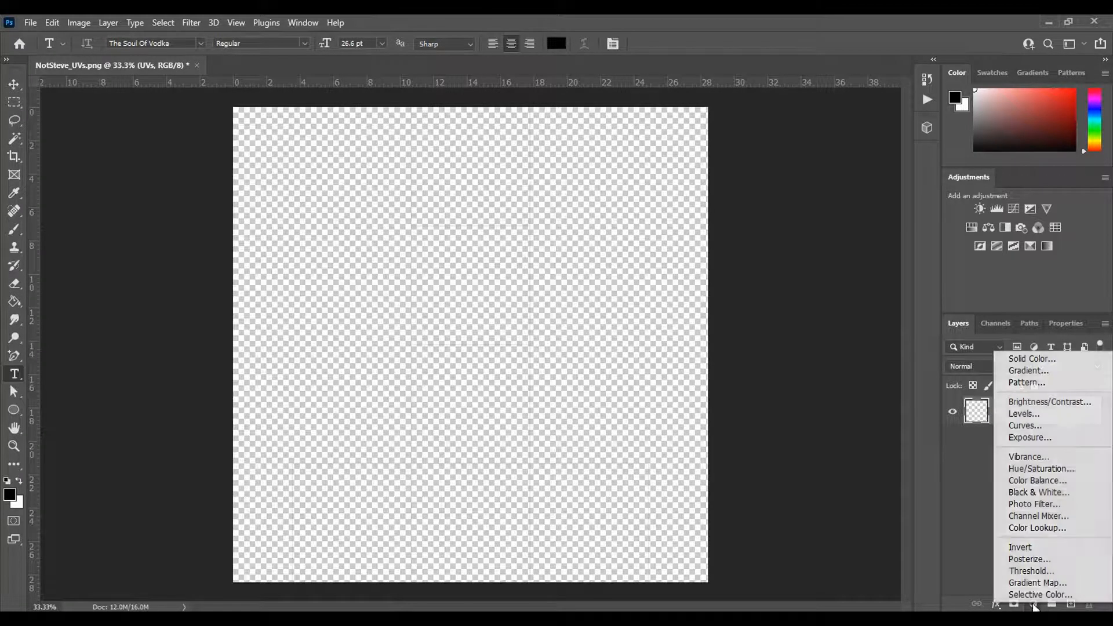
pyautogui.click(1018, 364)
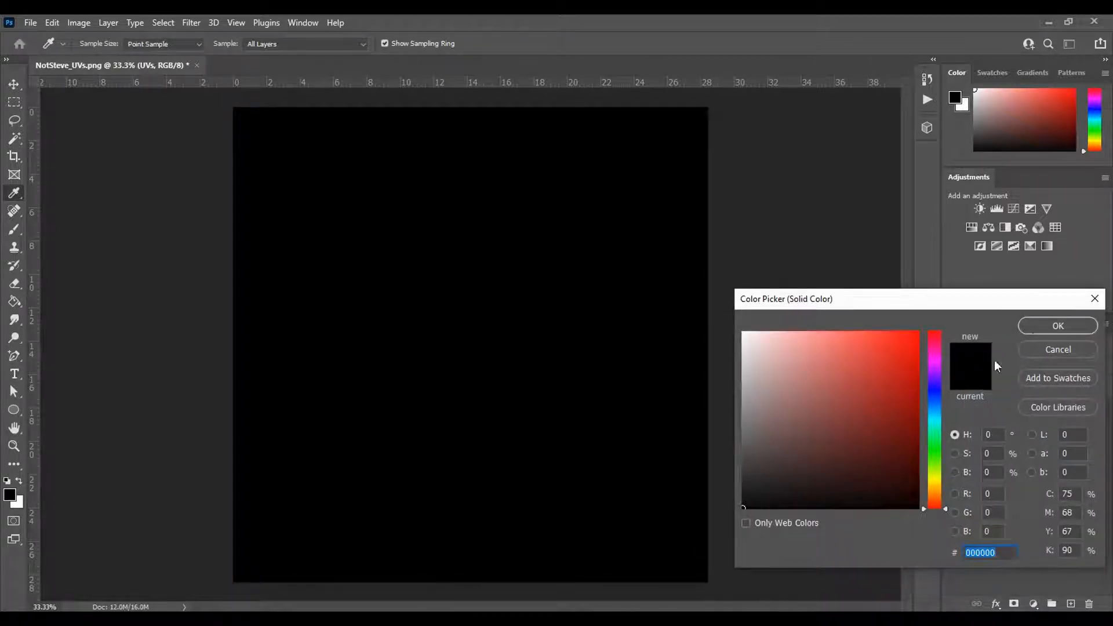
pyautogui.click(1058, 326)
pyautogui.moveTo(1046, 413); pyautogui.dragTo(1039, 457)
# - Apply a red 8 px centred stroke at 100% opacity to the UVs layer
pyautogui.doubleClick(1061, 411)
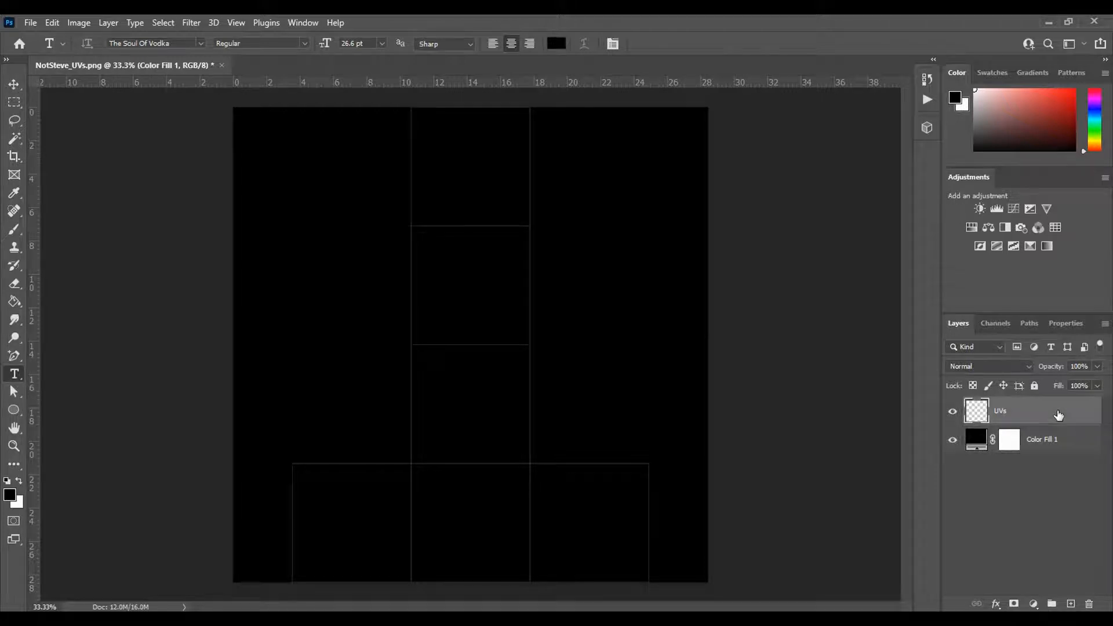
pyautogui.moveTo(788, 268); pyautogui.dragTo(757, 144)
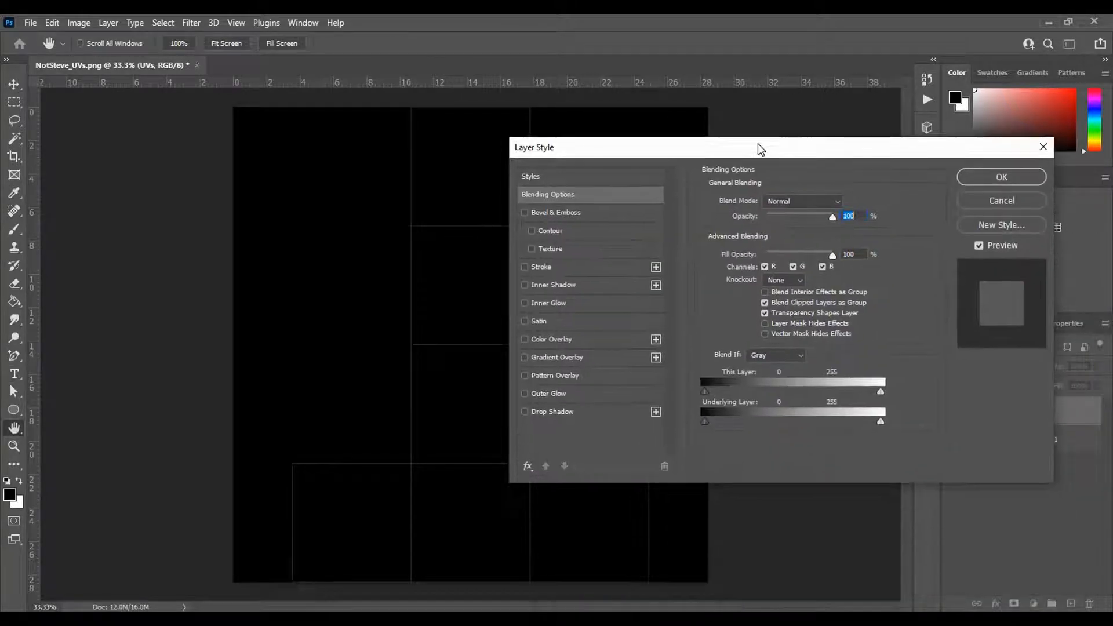
pyautogui.click(542, 266)
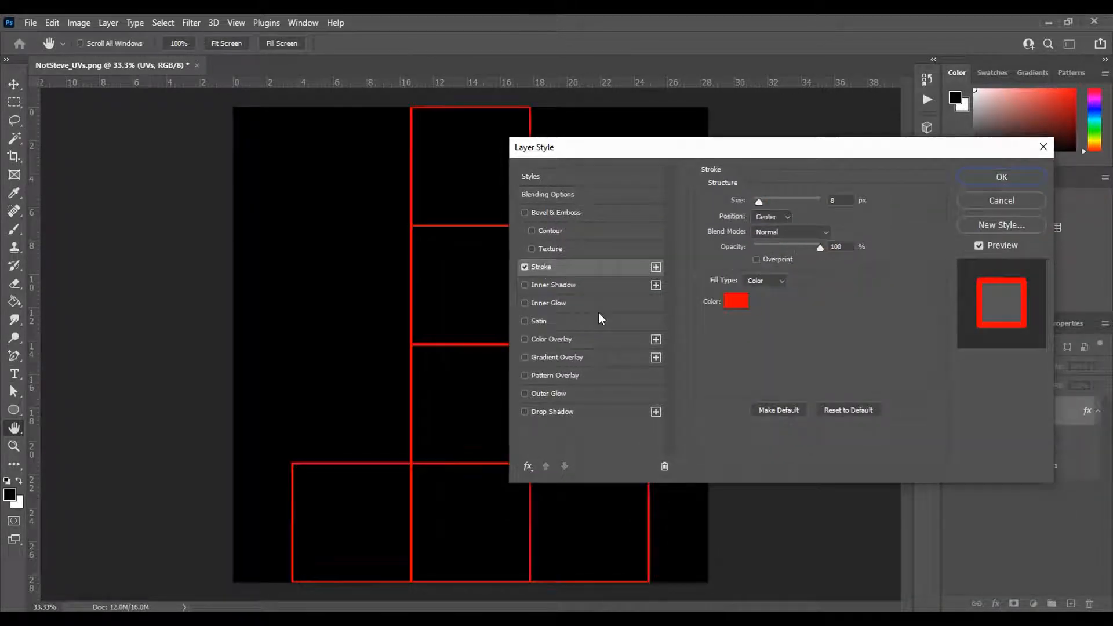
pyautogui.click(983, 182)
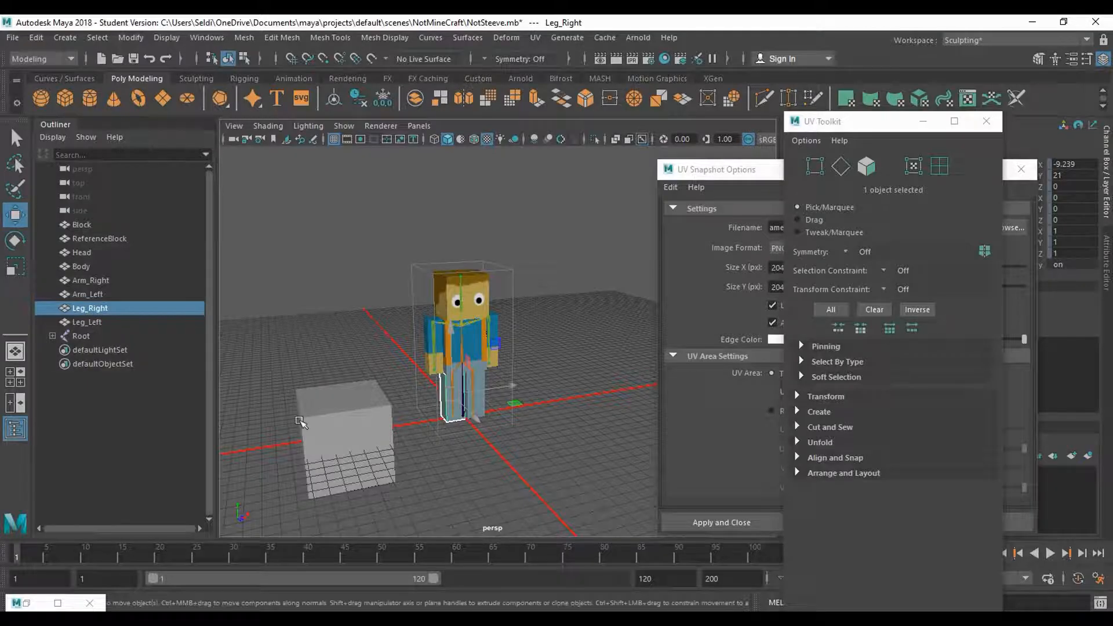
# - Switch to Maya and select the Block's top face in the UV Editor to identify its place in the layout
pyautogui.click(325, 426)
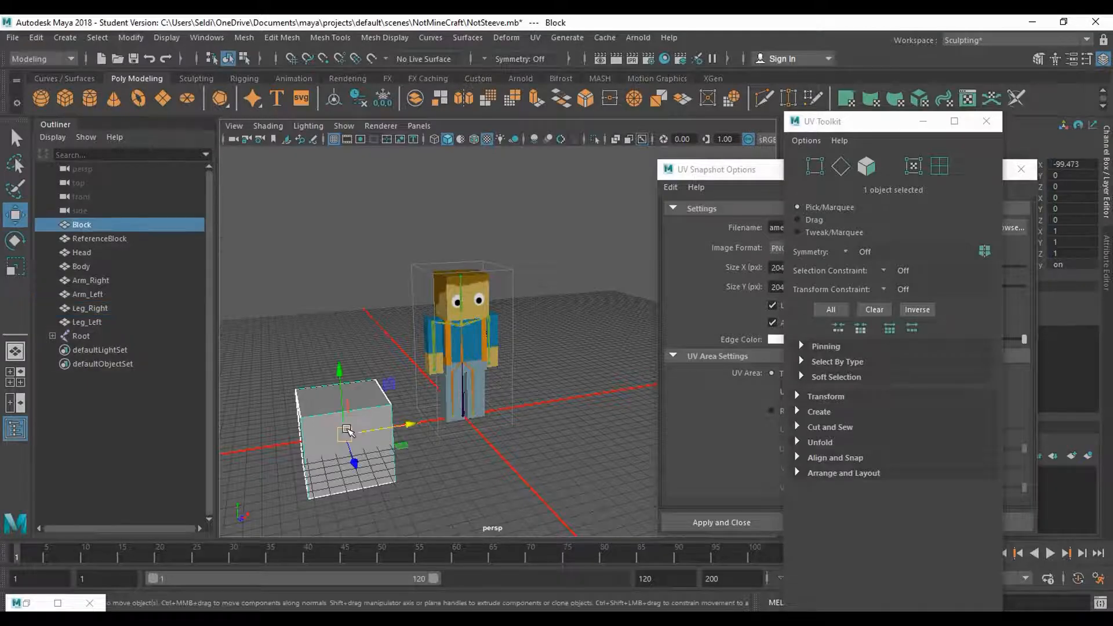
pyautogui.rightClick(761, 393)
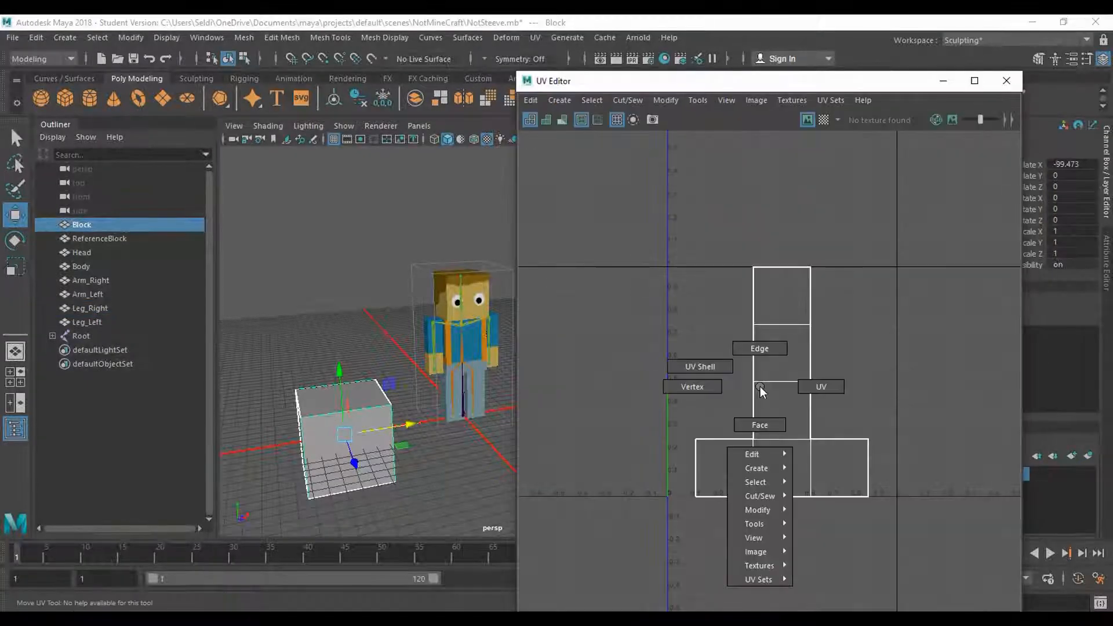
pyautogui.click(760, 425)
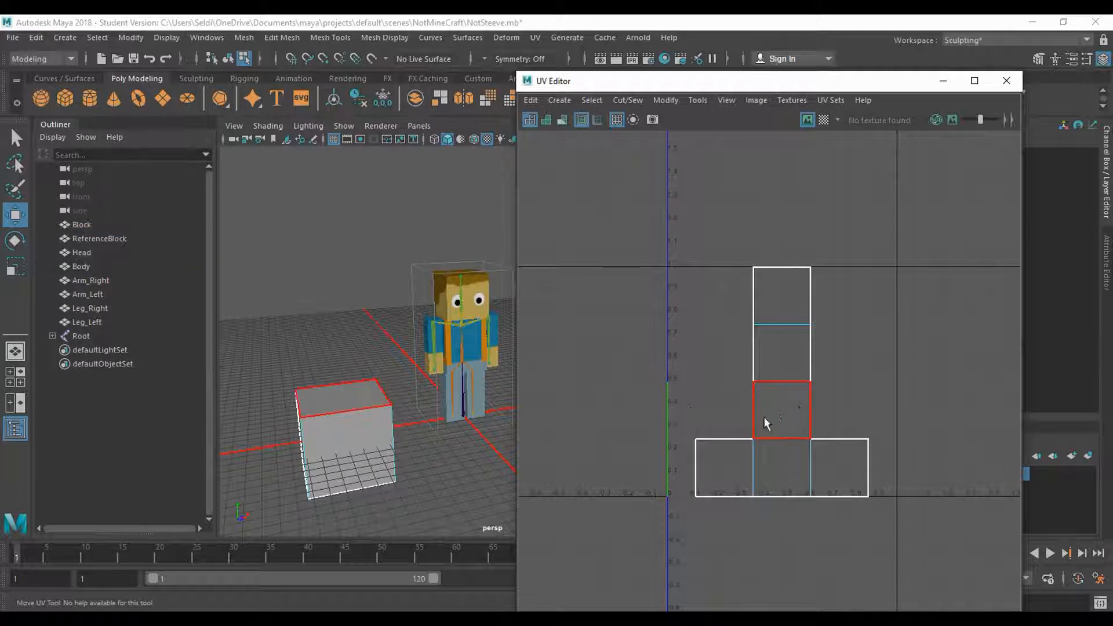
pyautogui.click(780, 416)
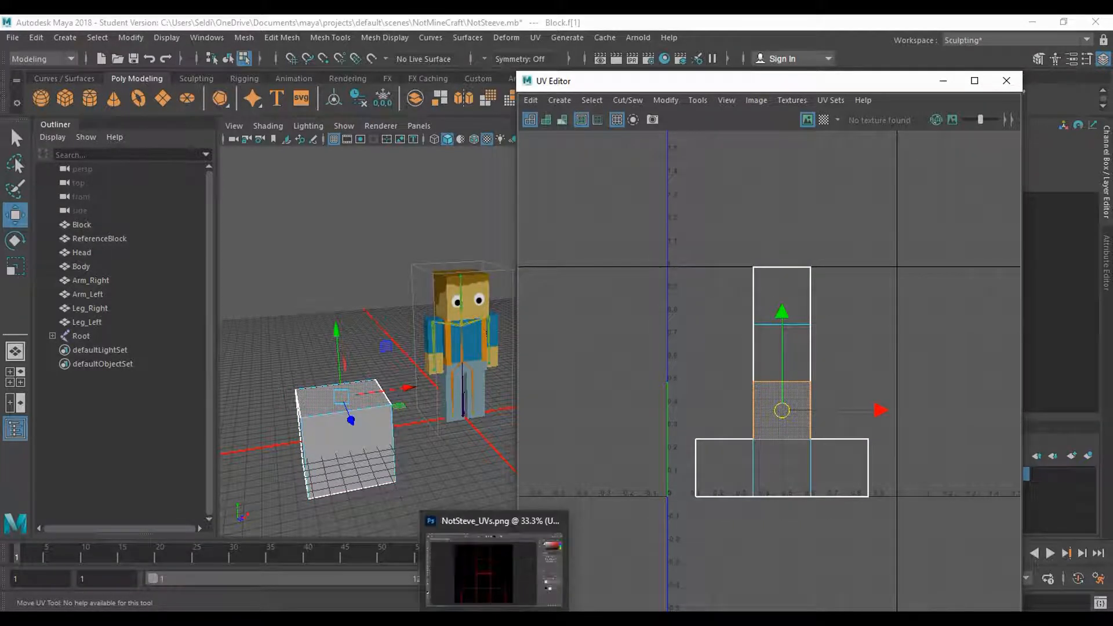
# - Switch to Photoshop and set the foreground and background colours to two similar orange-brown shades
pyautogui.click(497, 618)
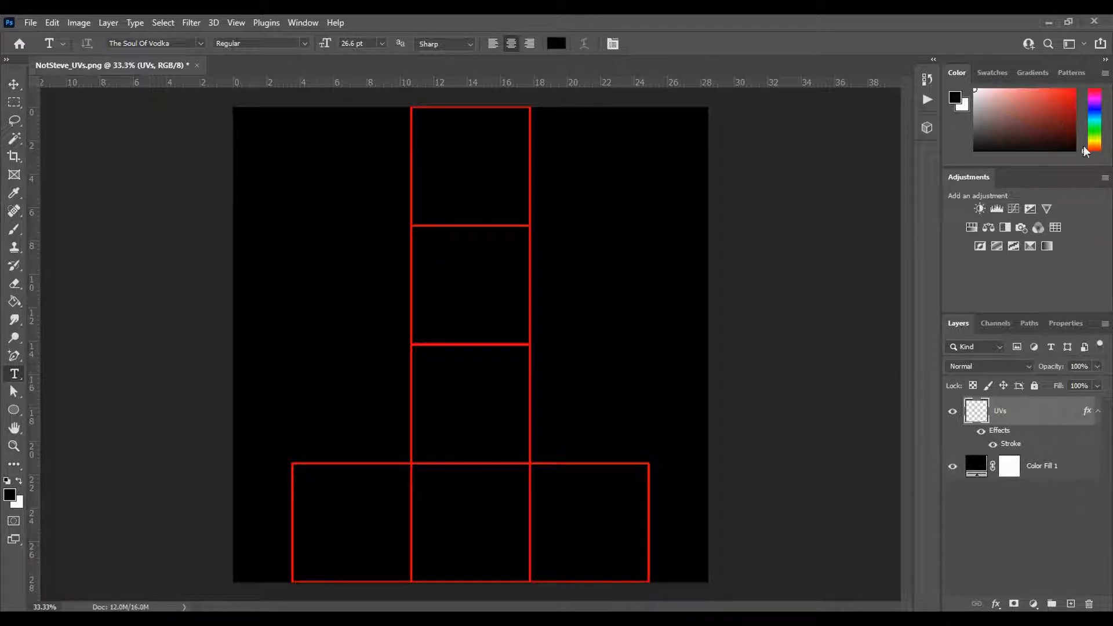
pyautogui.click(958, 98)
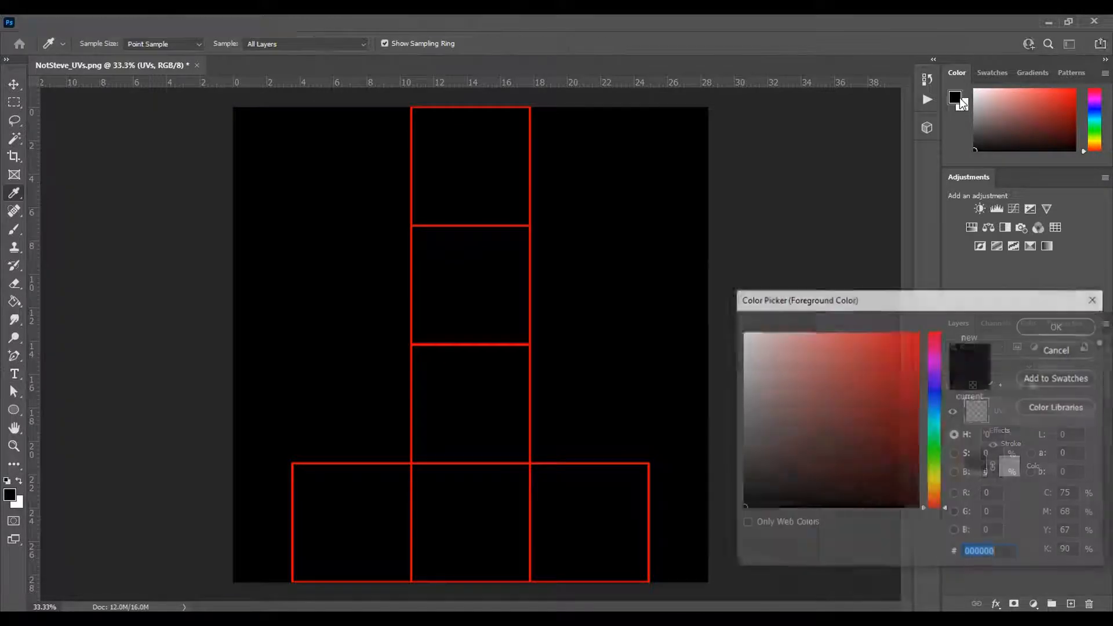
pyautogui.click(935, 496)
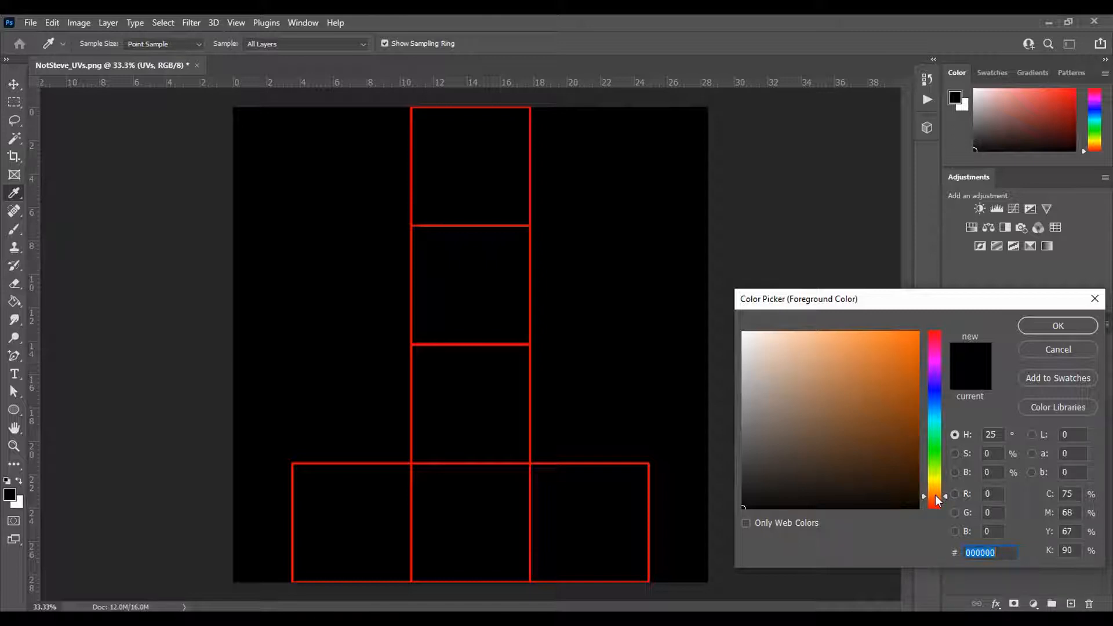
pyautogui.moveTo(891, 391); pyautogui.dragTo(900, 435)
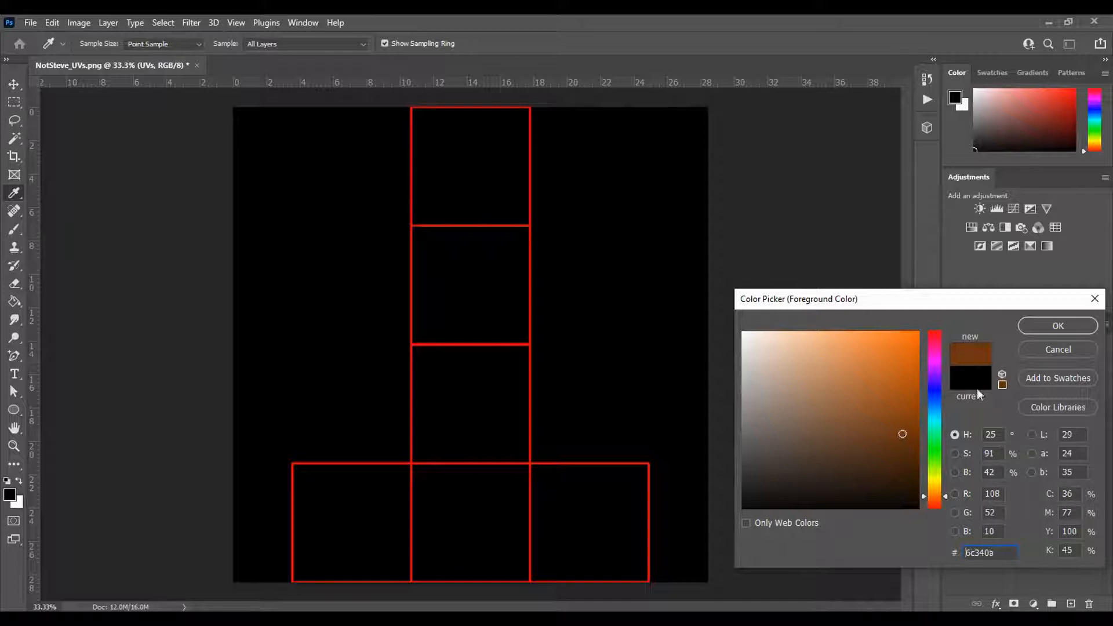
pyautogui.click(1041, 331)
pyautogui.click(962, 106)
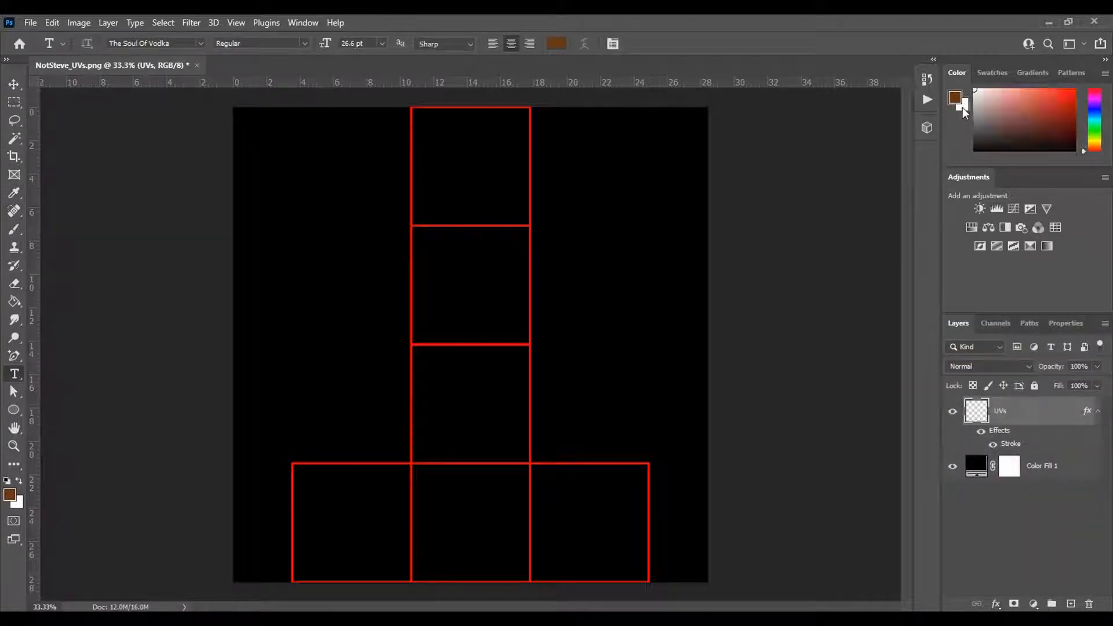
pyautogui.click(962, 105)
pyautogui.click(935, 495)
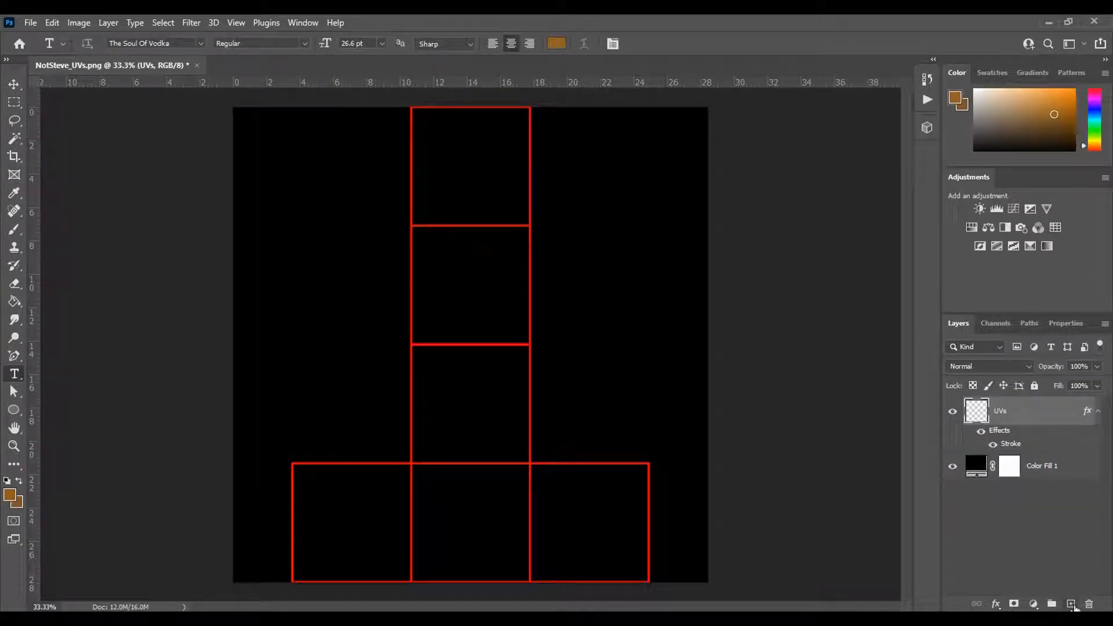
# - Add a new layer named Dirt between the UVs layer and the black colour fill layer
pyautogui.click(1073, 606)
pyautogui.moveTo(1025, 417); pyautogui.dragTo(1017, 480)
pyautogui.doubleClick(1017, 467)
pyautogui.write('Dirt')
pyautogui.press('Return')
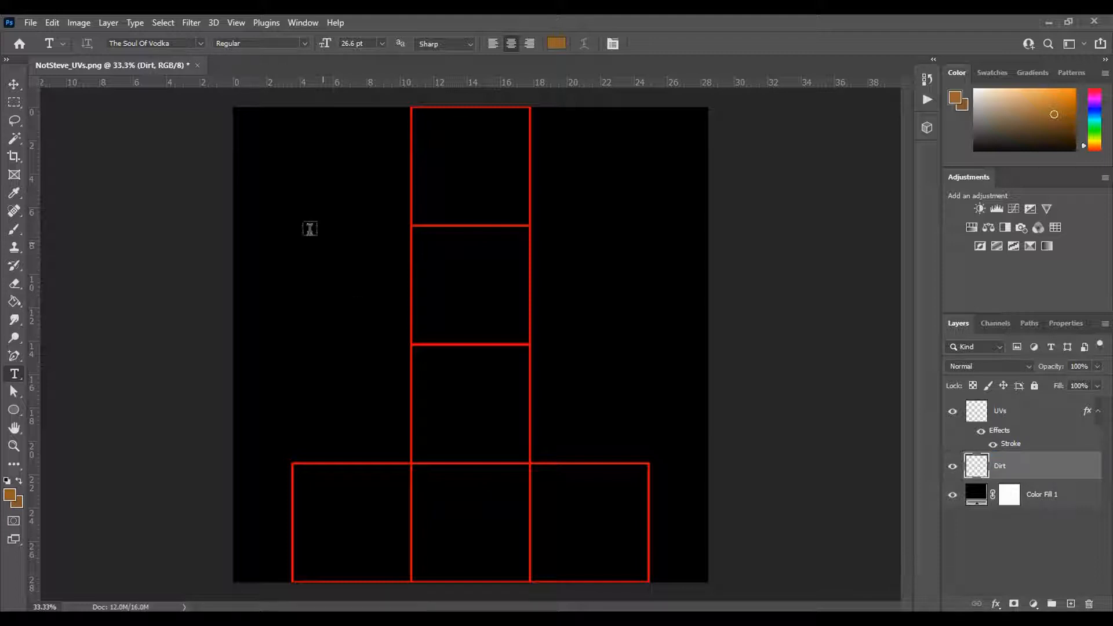
# - Render Clouds on the Dirt layer with the two brown colours
pyautogui.click(190, 23)
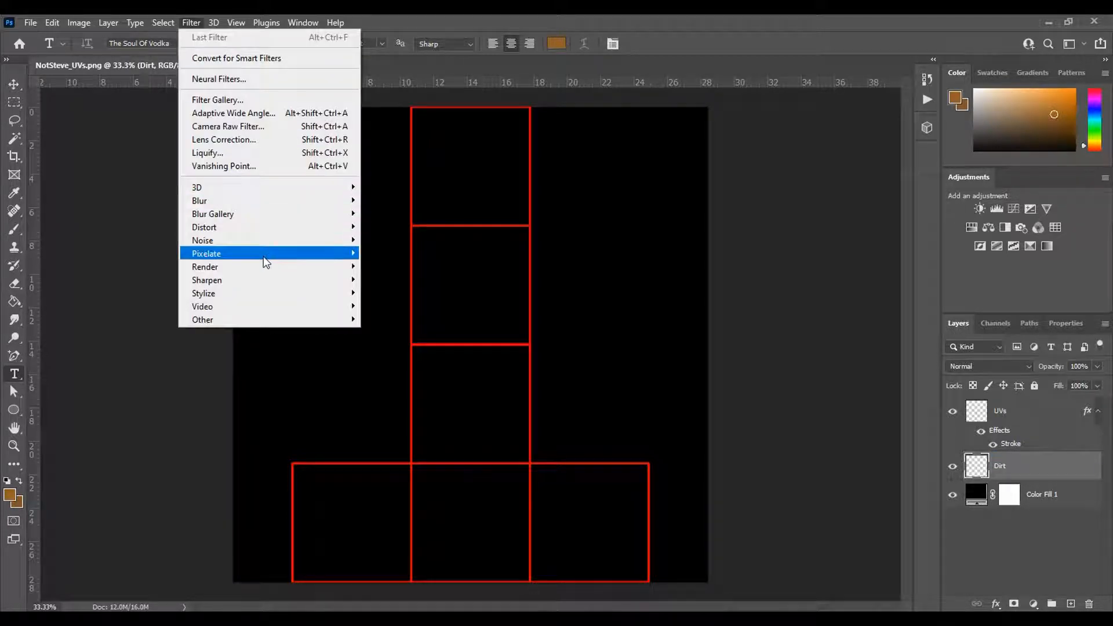
pyautogui.moveTo(264, 267)
pyautogui.click(406, 311)
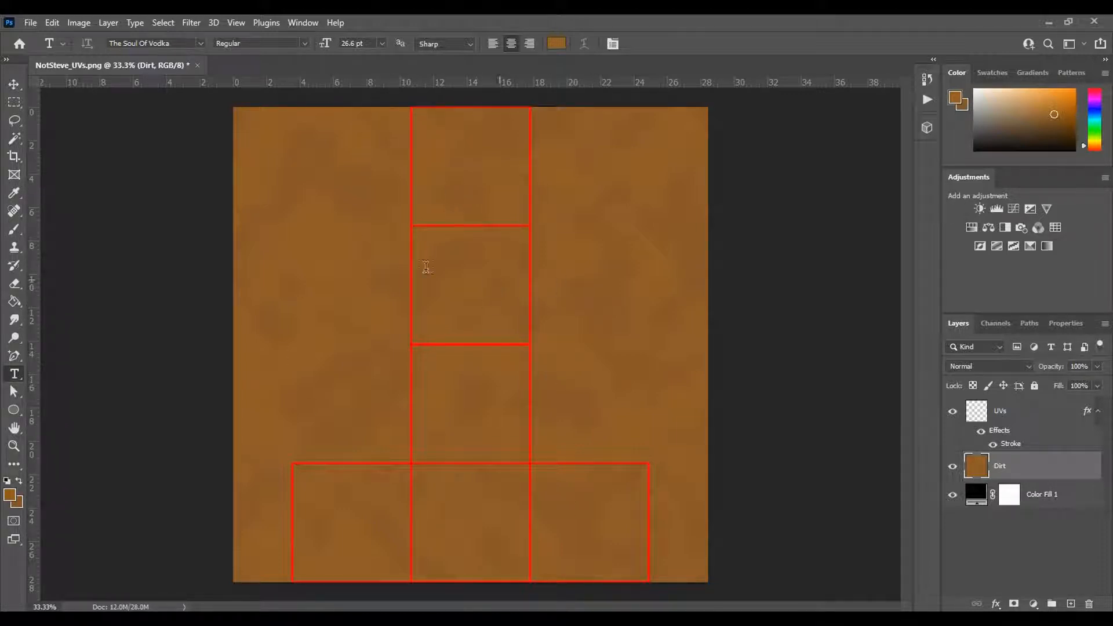
# - Pixelate the Dirt layer's clouds with a Mosaic filter at a cell size of 50 square
pyautogui.click(192, 23)
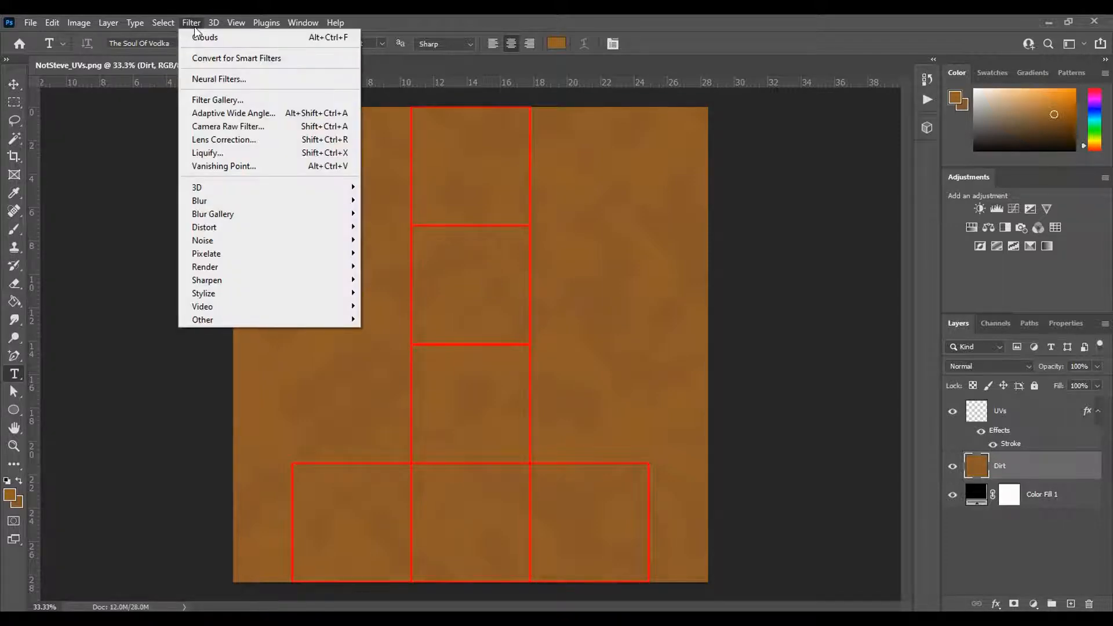
pyautogui.moveTo(246, 251)
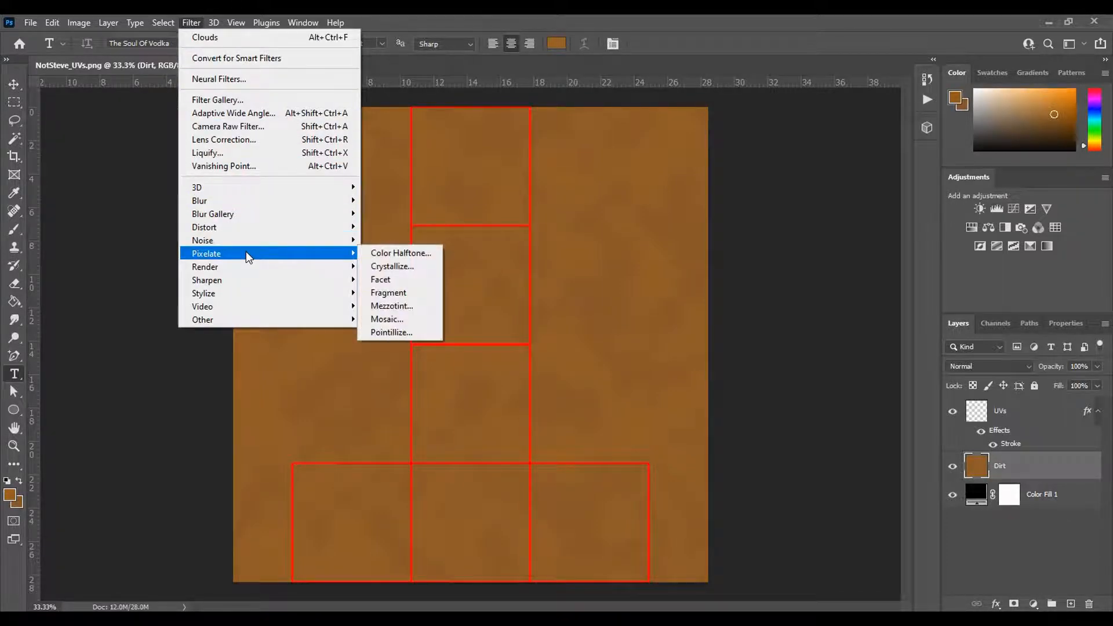
pyautogui.click(417, 320)
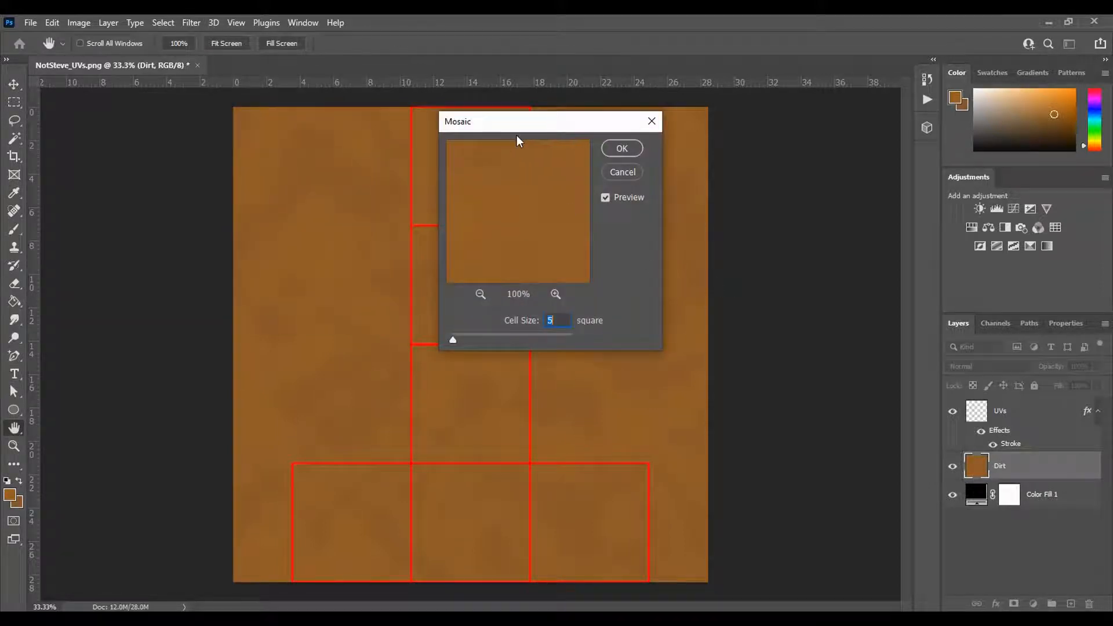
pyautogui.moveTo(494, 122); pyautogui.dragTo(758, 179)
pyautogui.moveTo(716, 395); pyautogui.dragTo(764, 393)
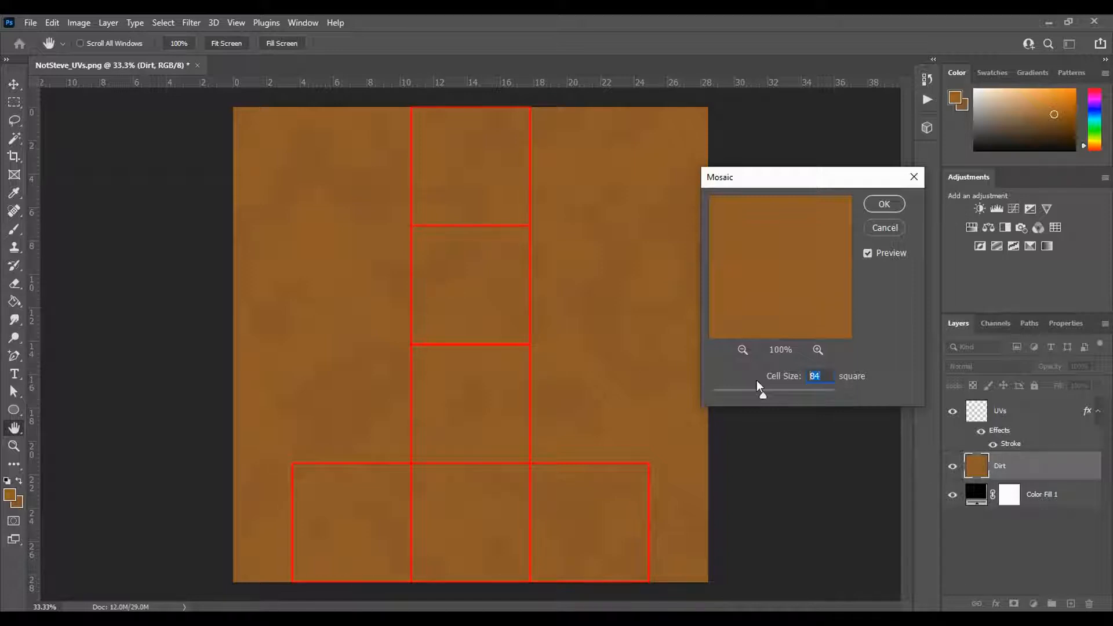
pyautogui.write('90')
pyautogui.doubleClick(827, 377)
pyautogui.write('40')
pyautogui.write('50')
pyautogui.click(884, 203)
pyautogui.press('t')
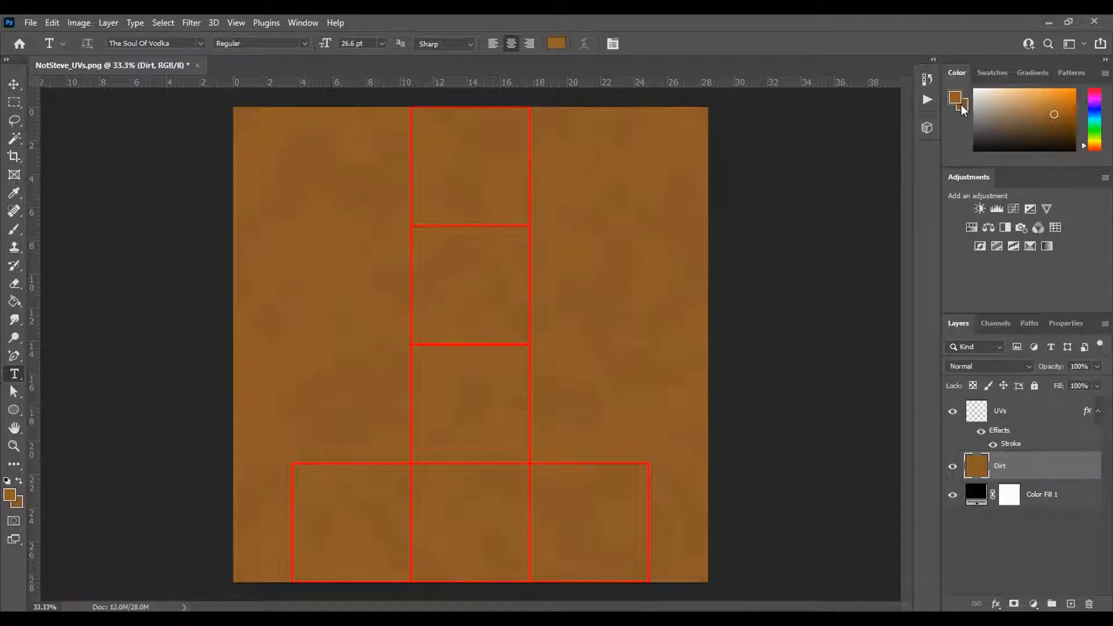
# - Set the background colour to a darker, less saturated brown (6b4520)
pyautogui.click(965, 108)
pyautogui.click(965, 108)
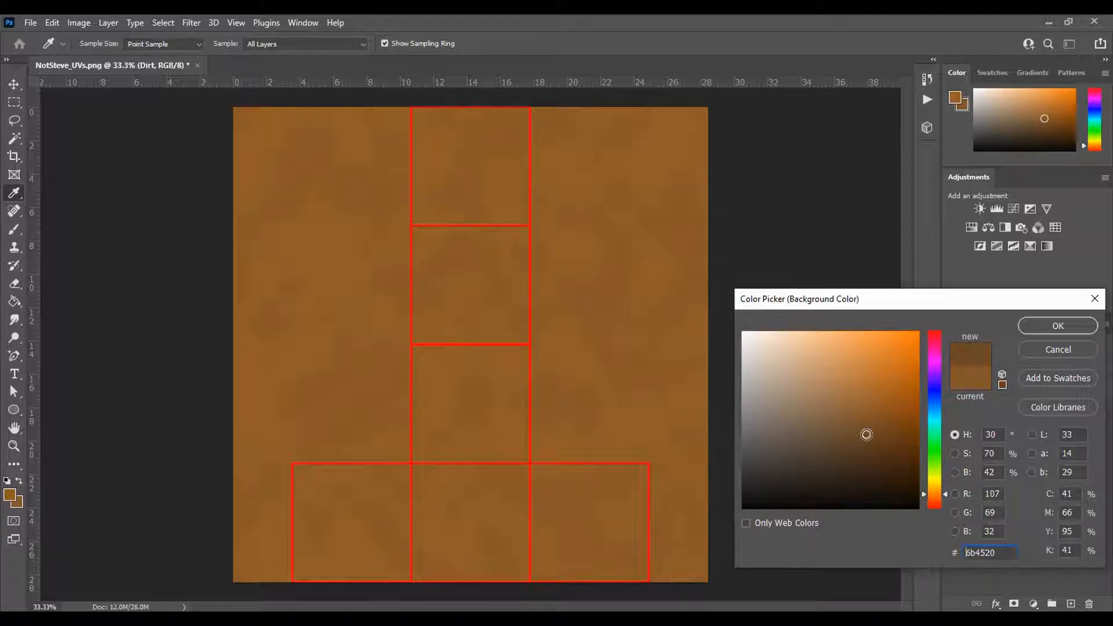
pyautogui.click(1032, 326)
pyautogui.press('t')
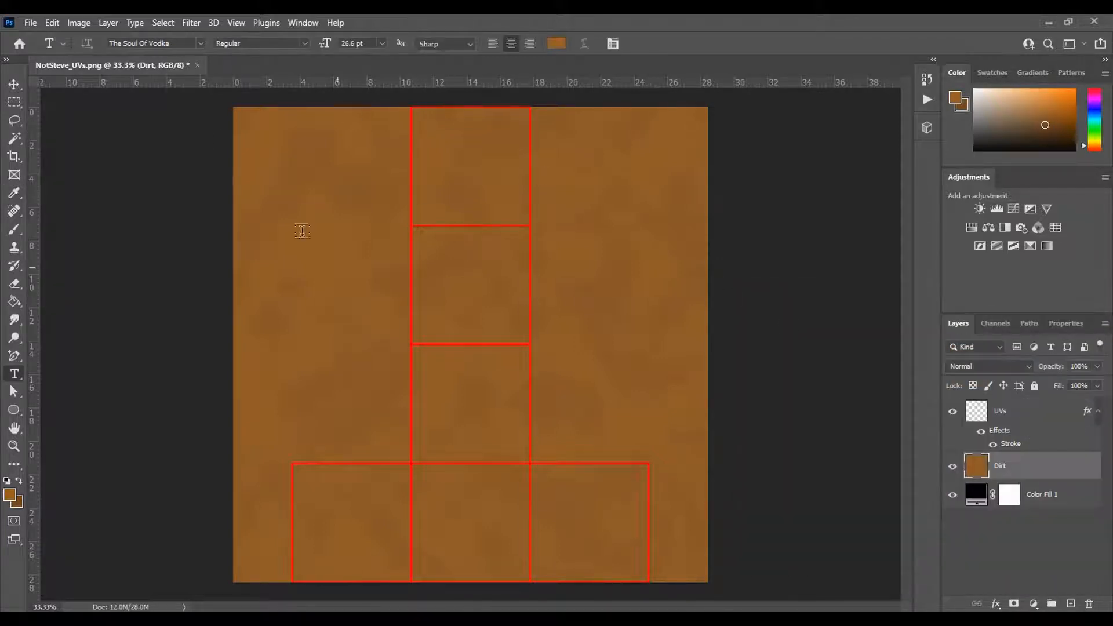
# - Render Clouds on the Dirt layer again with the more contrasting brown colours
pyautogui.click(187, 23)
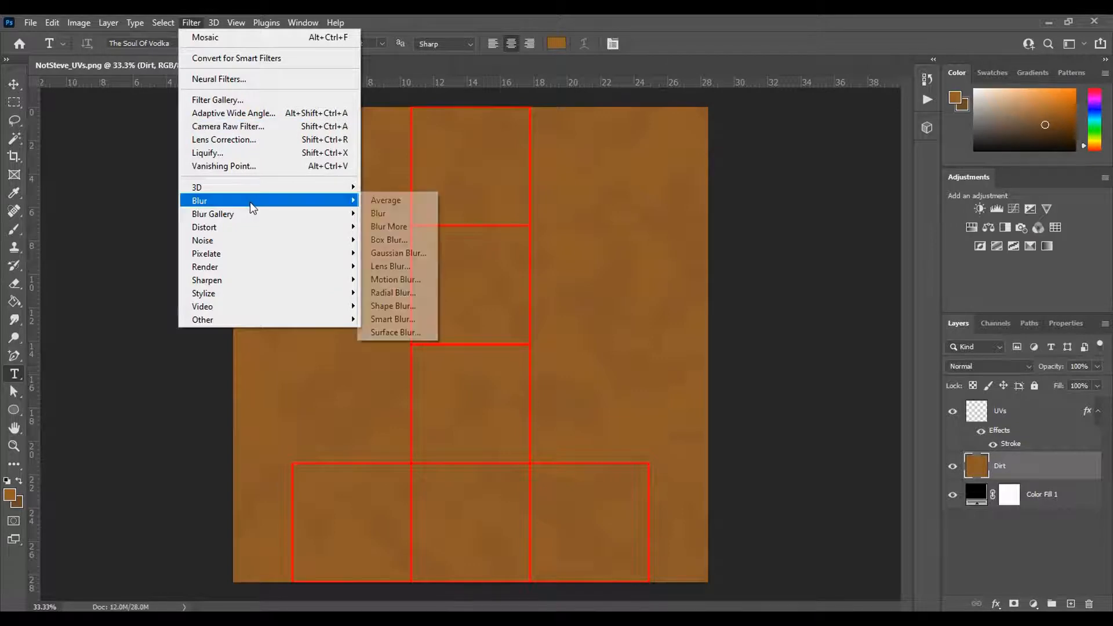
pyautogui.moveTo(265, 255)
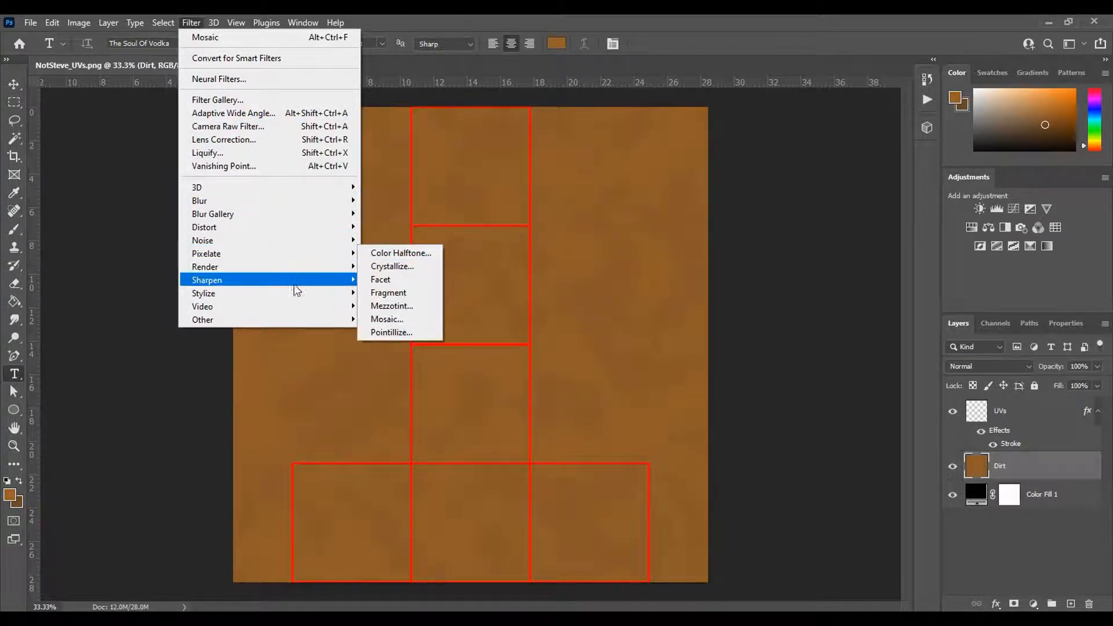
pyautogui.moveTo(336, 267)
pyautogui.click(413, 313)
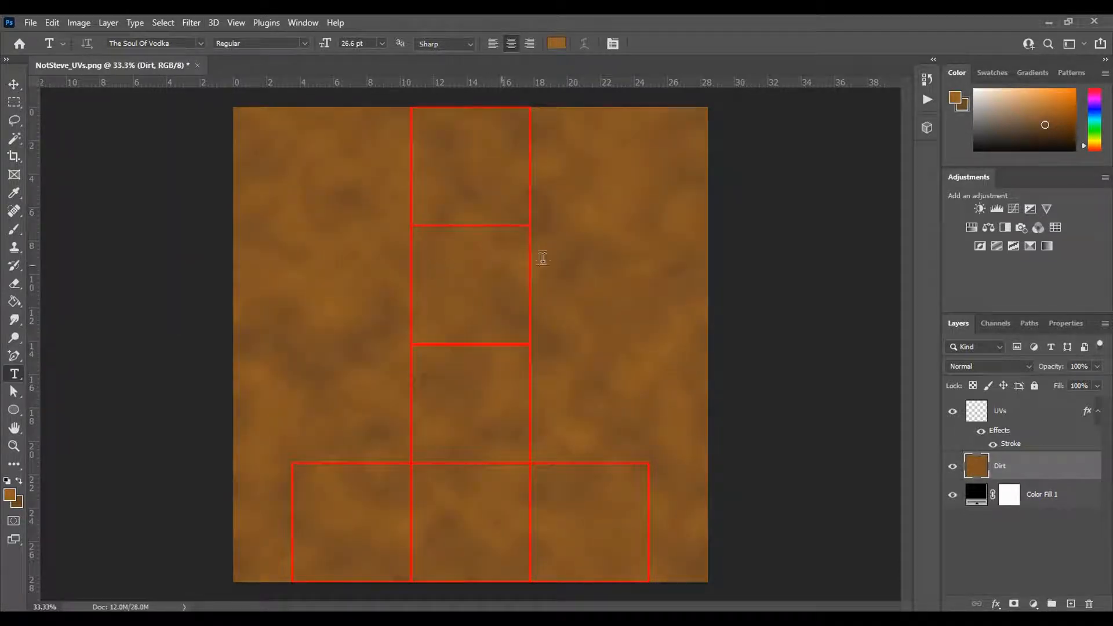
# - Apply the Mosaic filter with a cell size of 50 square to the new clouds on the Dirt layer
pyautogui.click(193, 24)
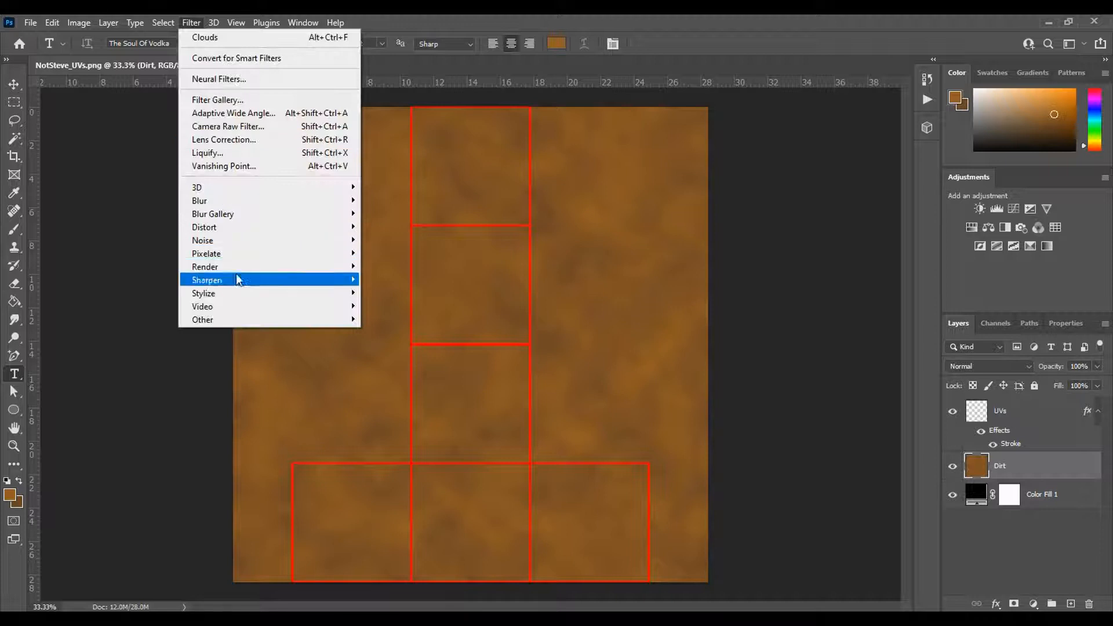
pyautogui.moveTo(240, 254)
pyautogui.click(434, 319)
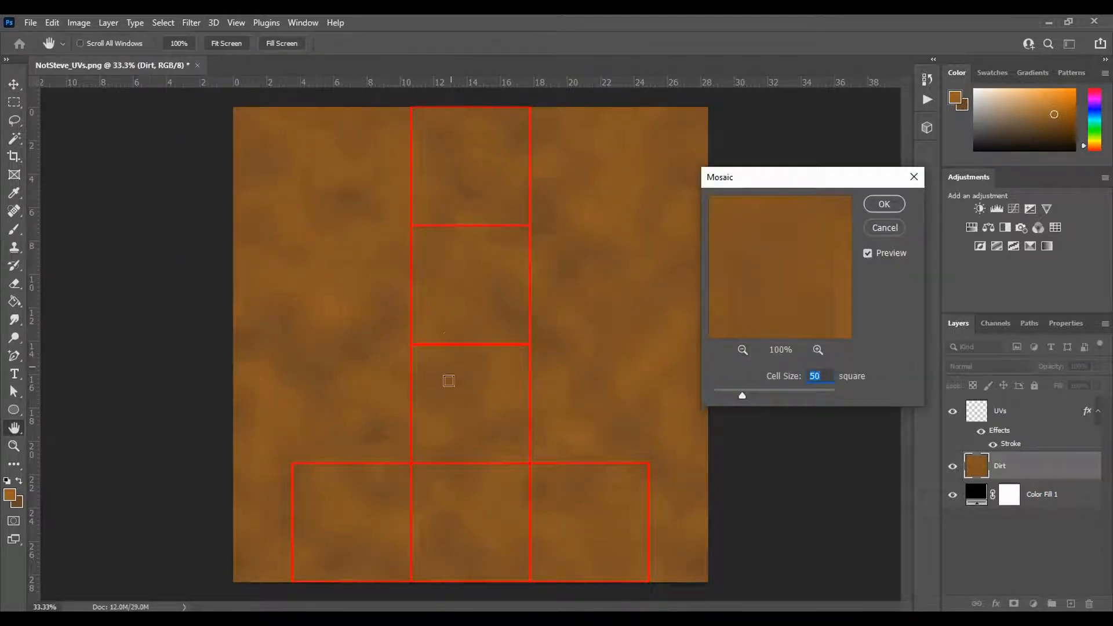
pyautogui.click(884, 204)
pyautogui.press('t')
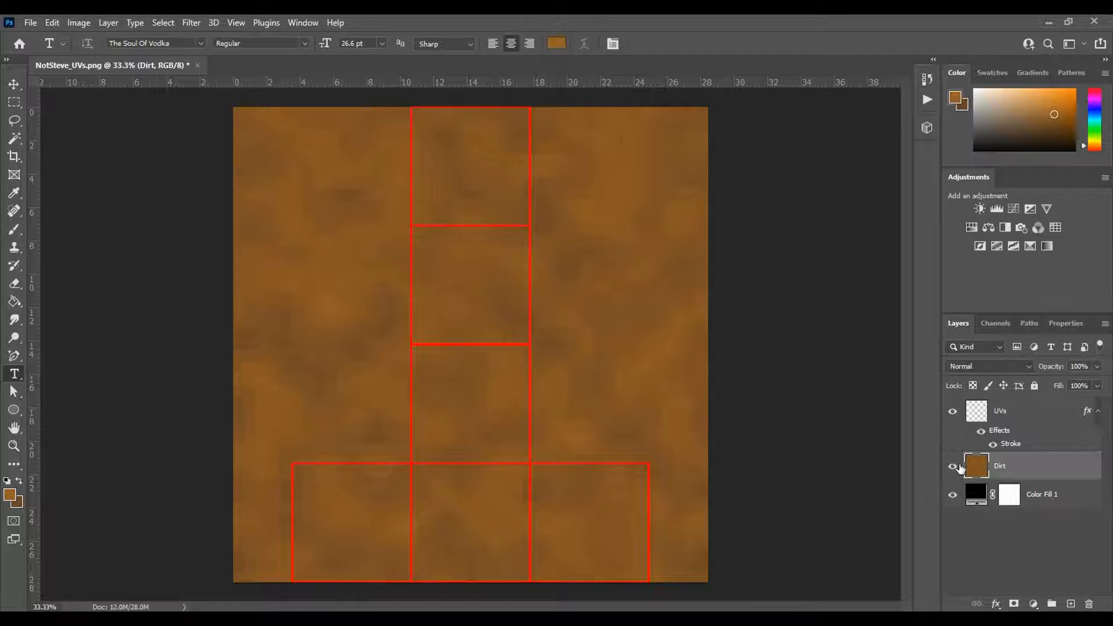
# - Hide the UVs layer so only the dirt texture shows
pyautogui.click(952, 412)
pyautogui.click(953, 412)
pyautogui.click(952, 412)
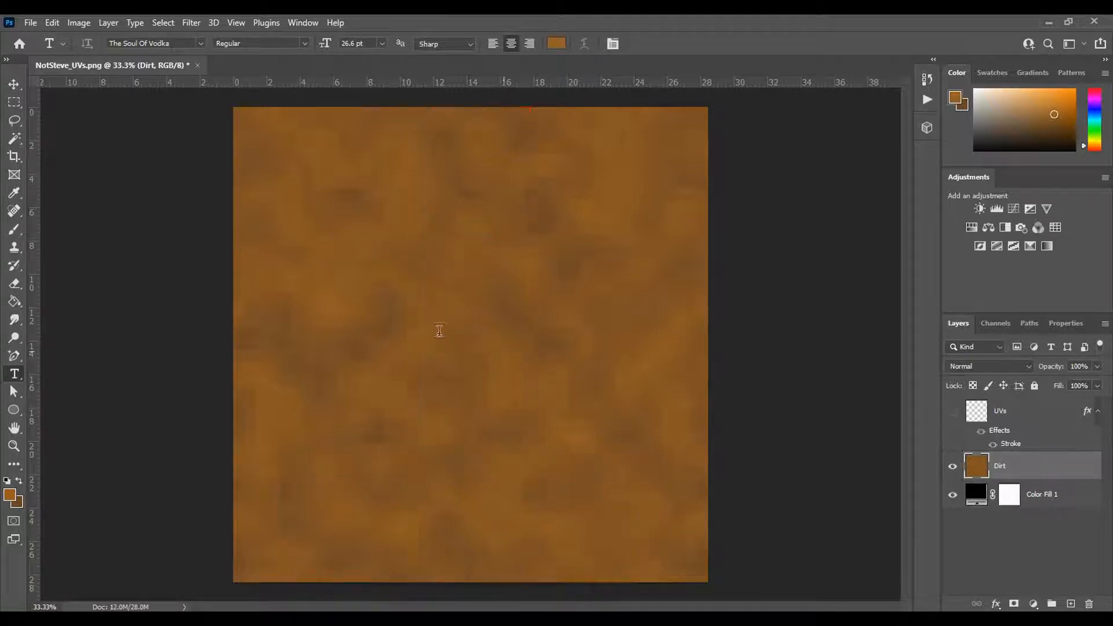
# - Save the document as Block_Textures in Photoshop format in the NotMineCraft folder, with Maximize Compatibility on
pyautogui.click(30, 24)
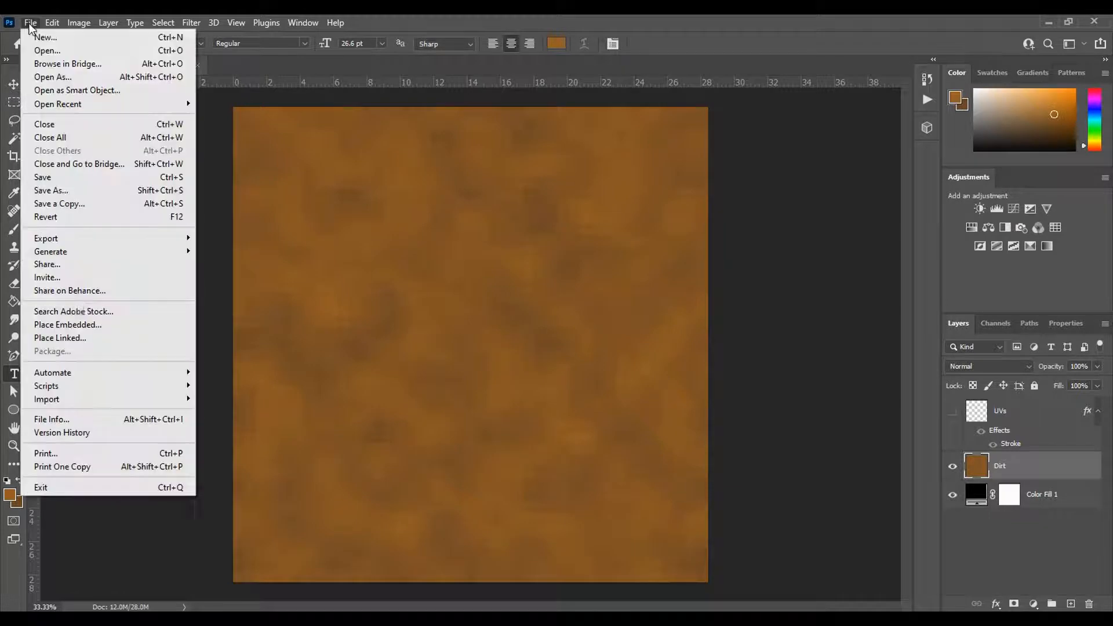
pyautogui.click(80, 187)
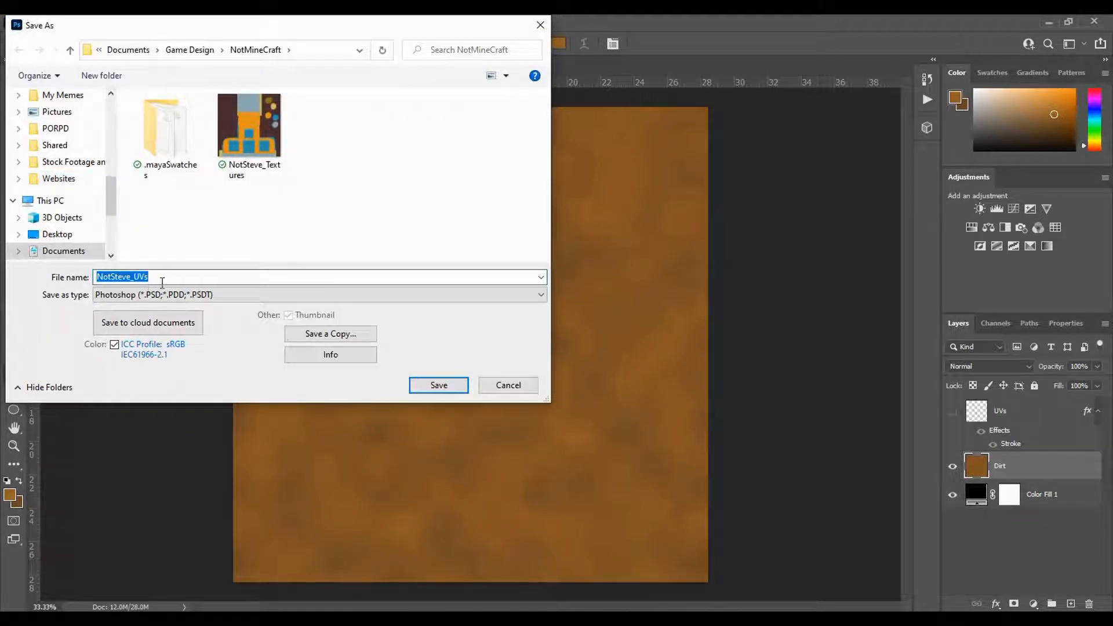
pyautogui.write('Block_Textures')
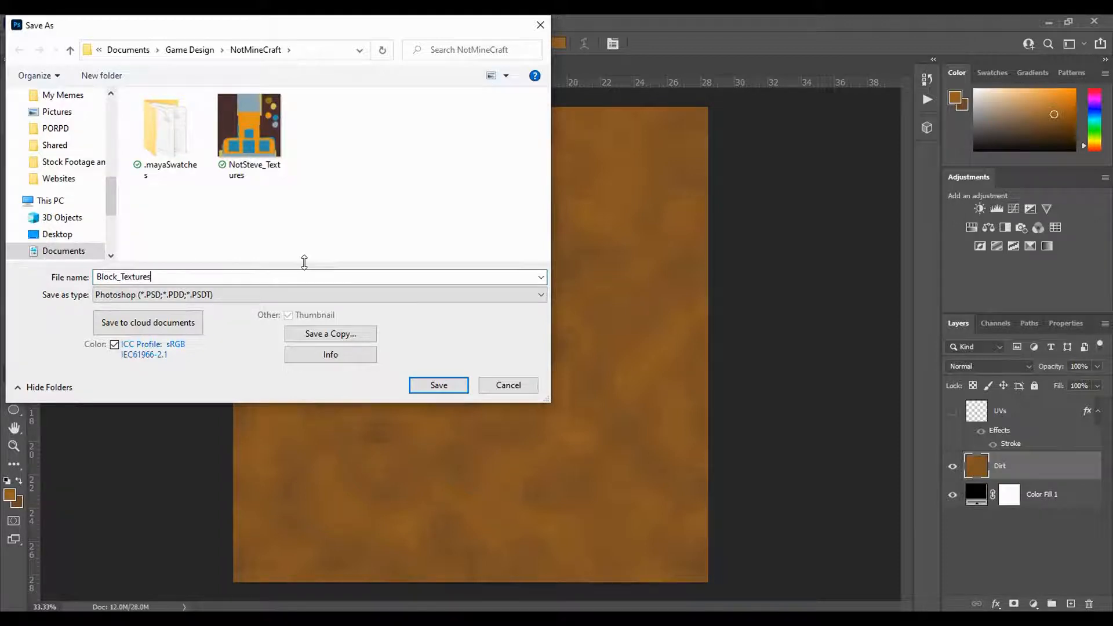
pyautogui.click(434, 387)
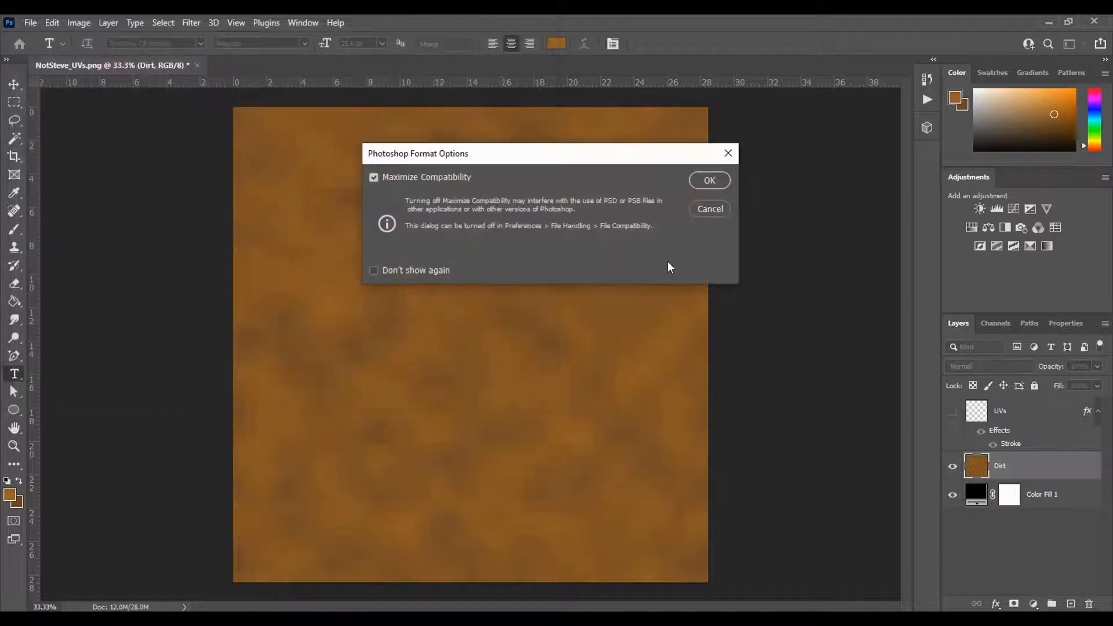
pyautogui.click(709, 181)
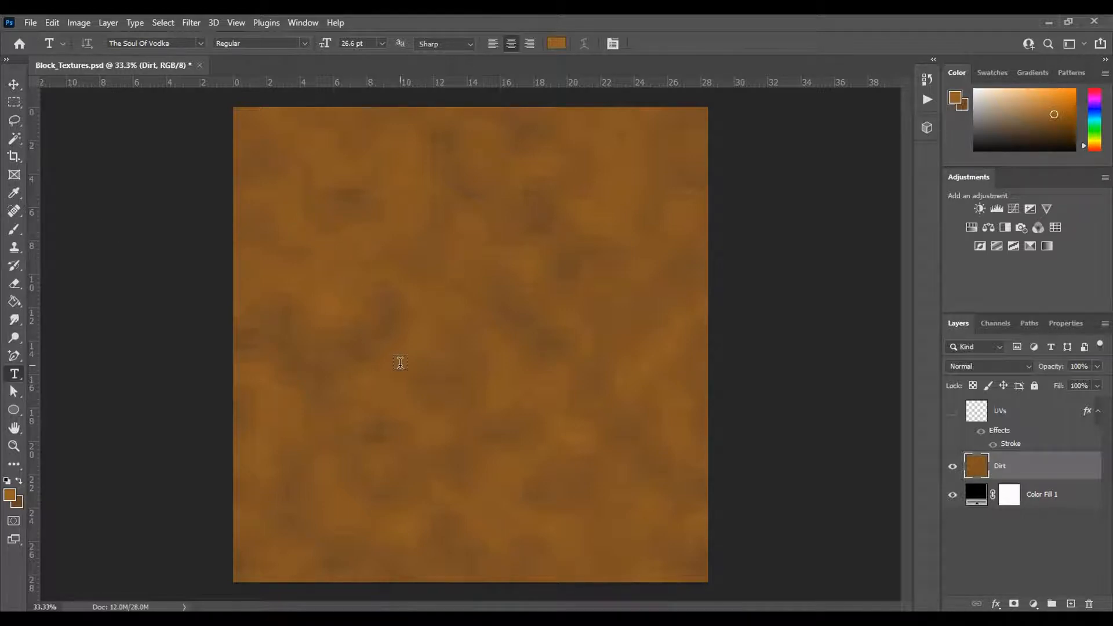
pyautogui.click(30, 23)
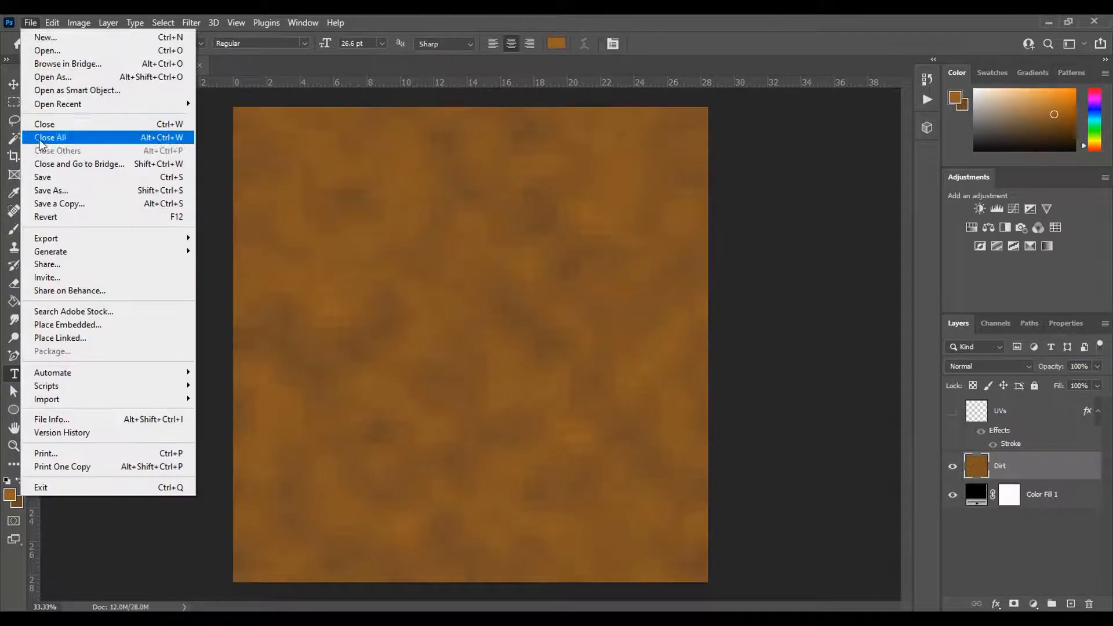
pyautogui.click(83, 191)
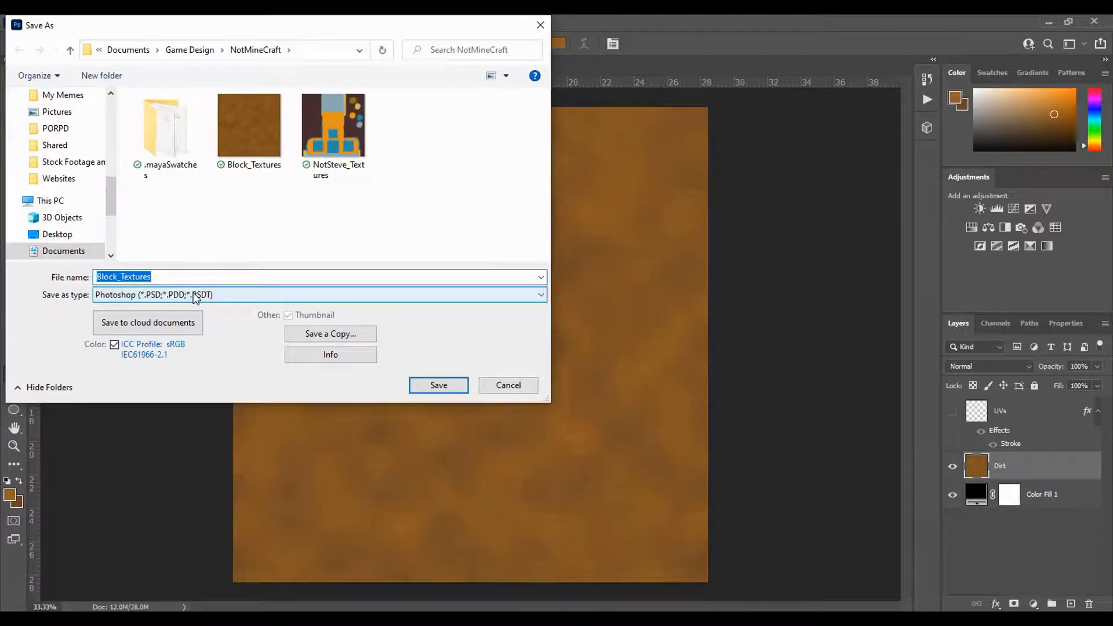
pyautogui.click(196, 295)
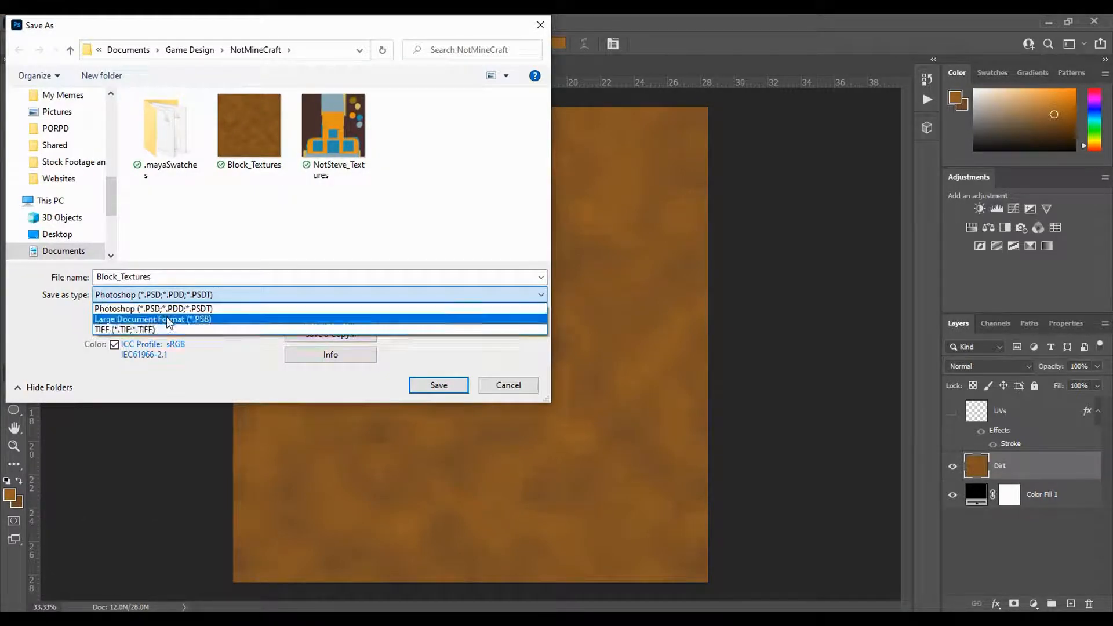
pyautogui.click(46, 343)
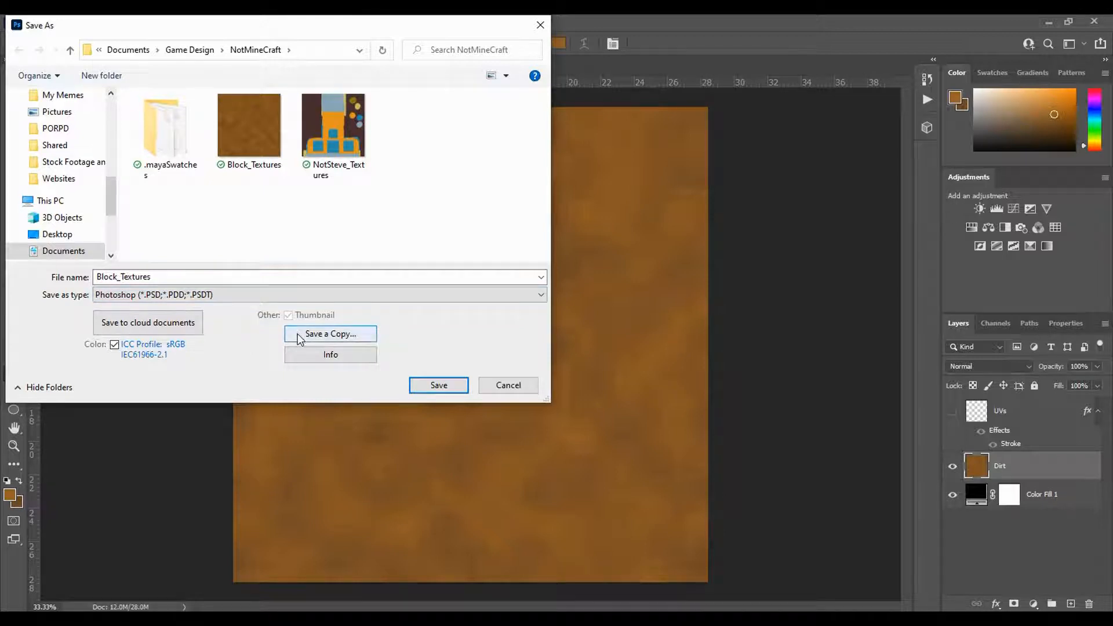
pyautogui.click(318, 336)
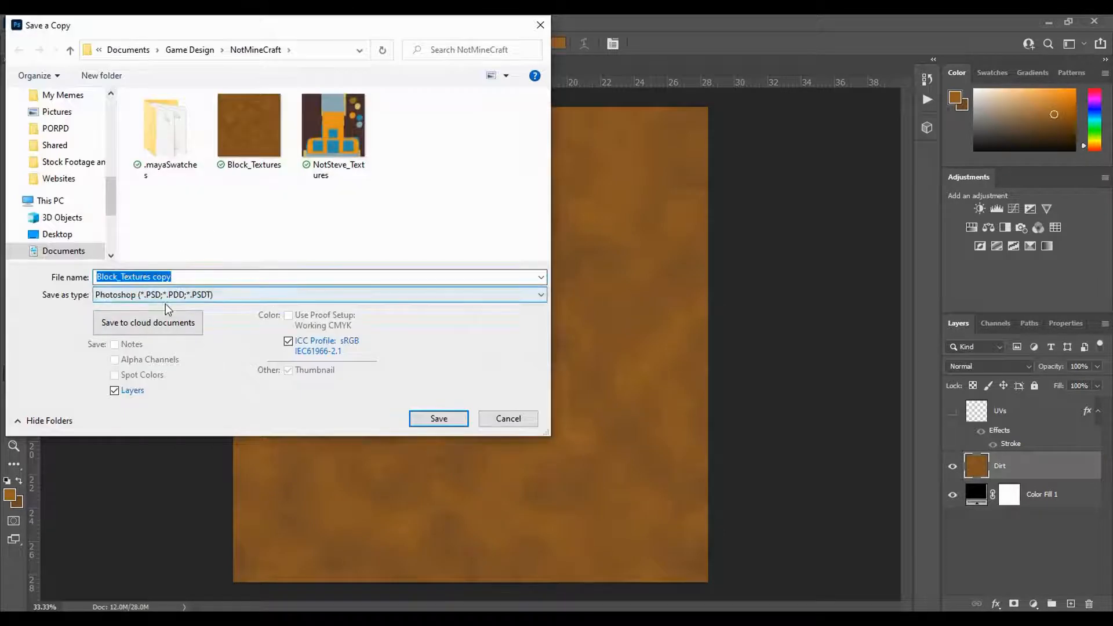
pyautogui.click(180, 295)
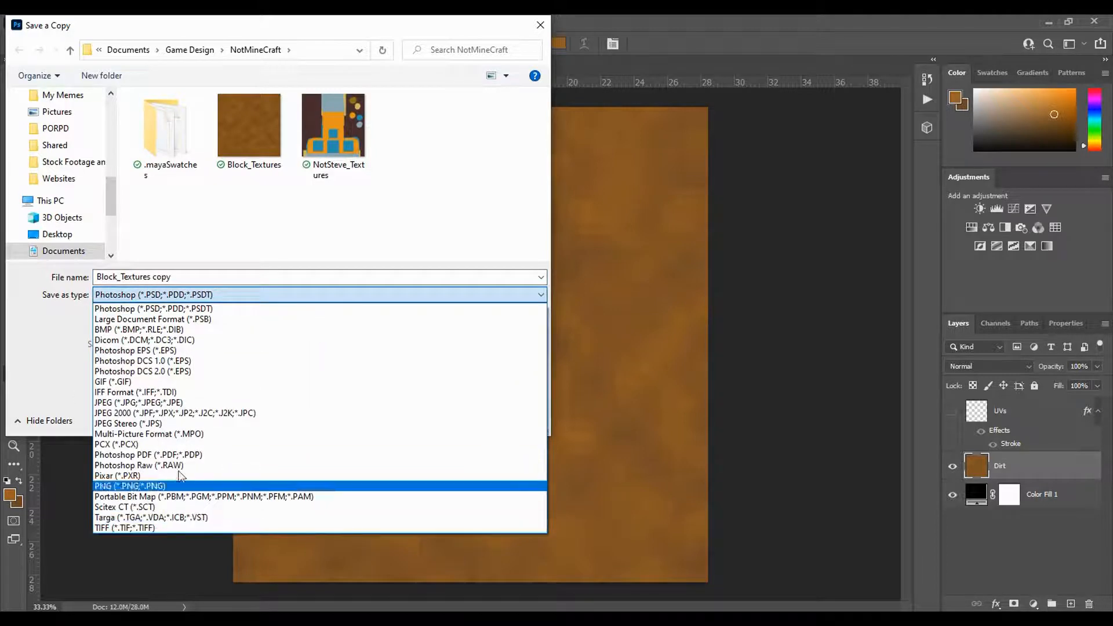
pyautogui.click(78, 380)
pyautogui.click(508, 419)
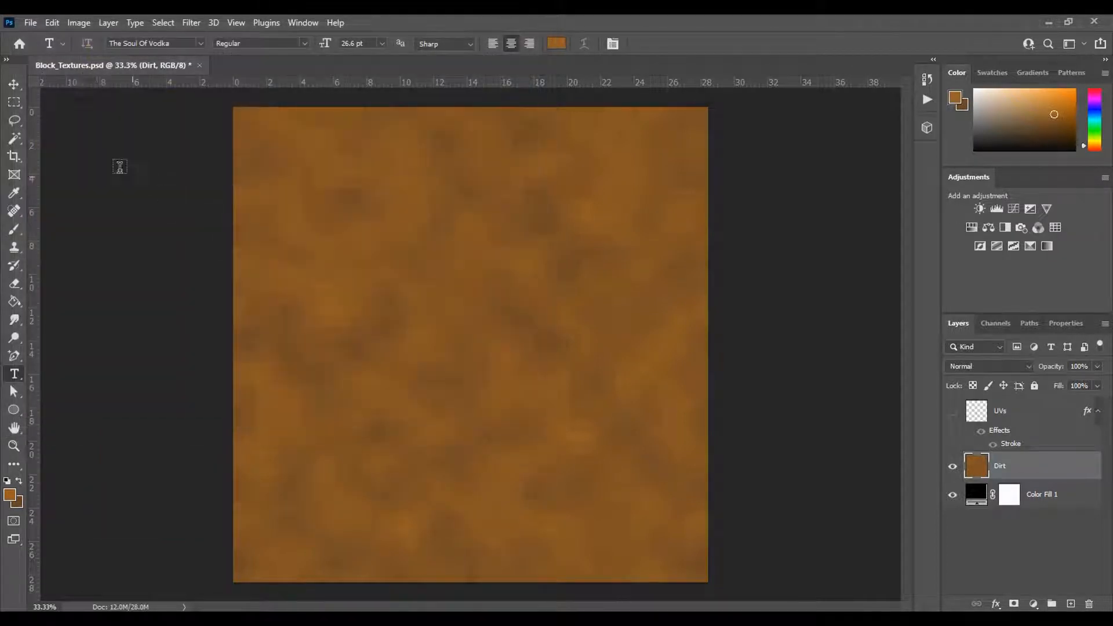
# - Start saving a copy of the document in the NotMineCraft folder under the file name Block_Dirt
pyautogui.click(30, 23)
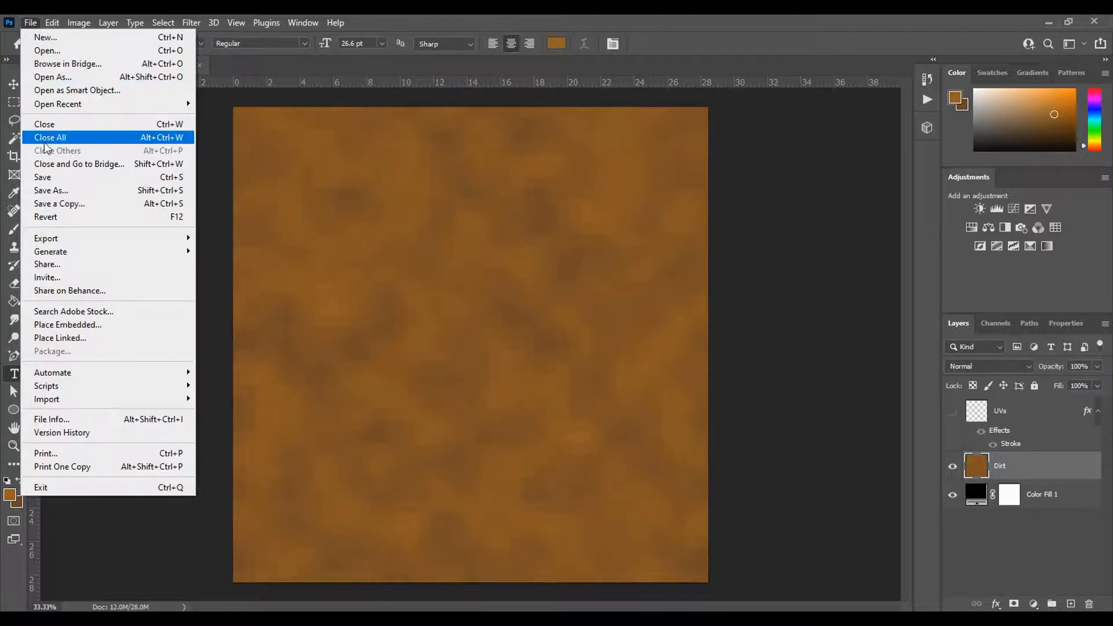
pyautogui.click(74, 204)
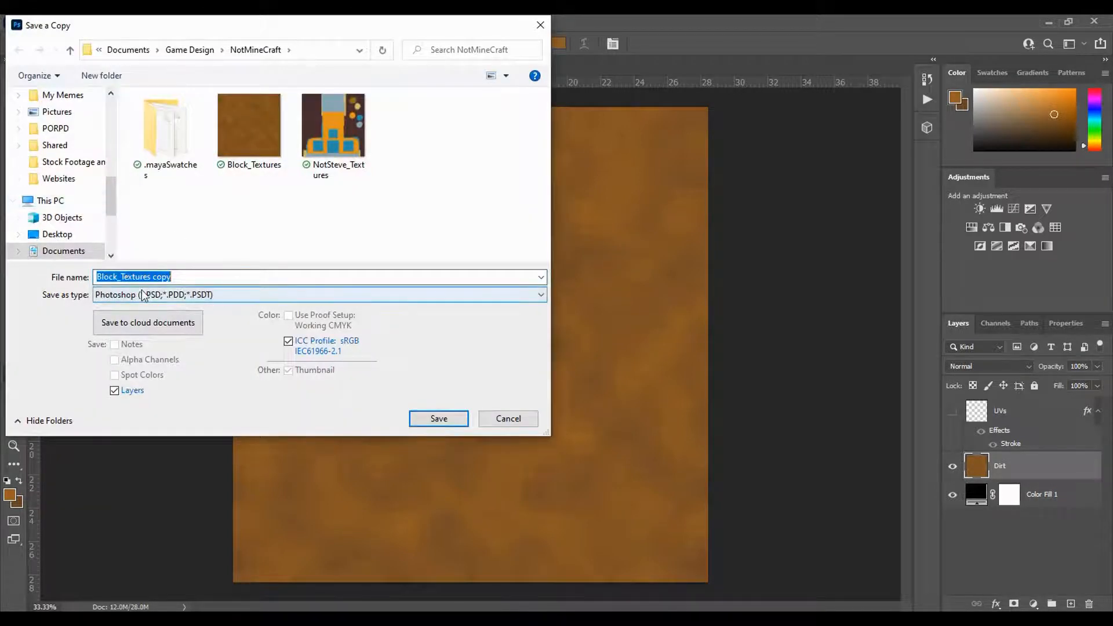
pyautogui.click(197, 296)
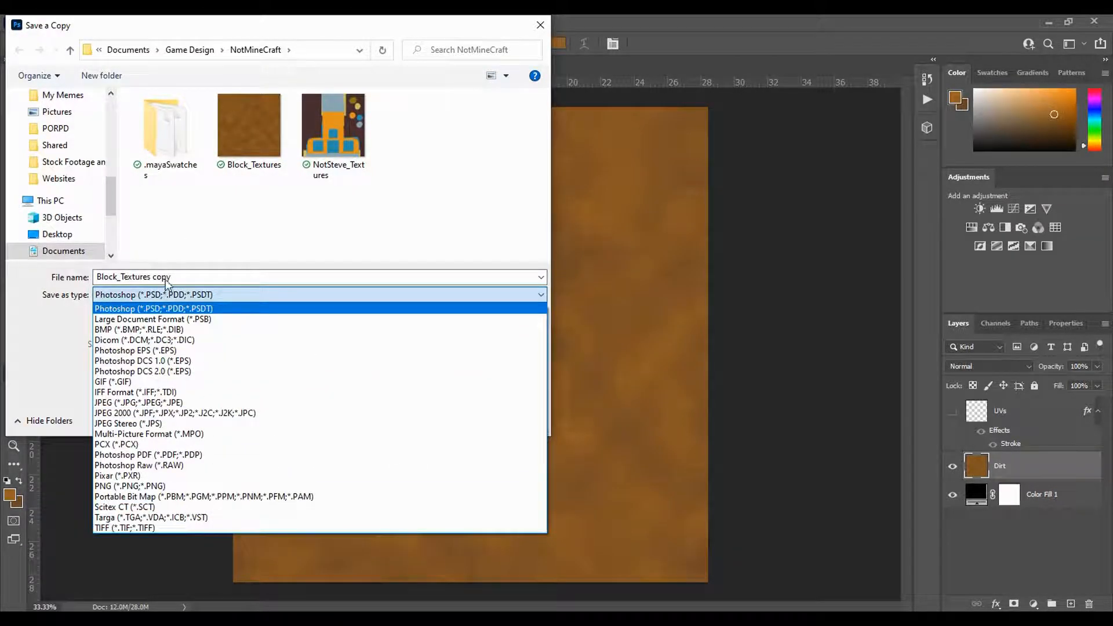
pyautogui.click(185, 277)
pyautogui.click(184, 276)
pyautogui.moveTo(150, 277); pyautogui.dragTo(244, 282)
pyautogui.press('BackSpace')
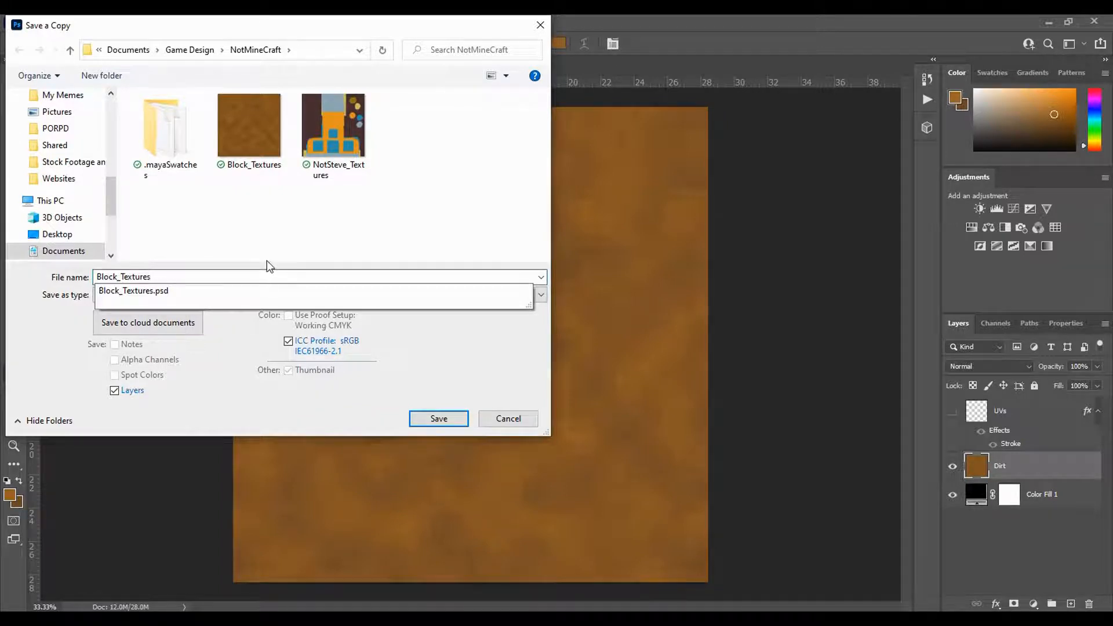
pyautogui.press('BackSpace')
pyautogui.press('BackSpace')
pyautogui.press('BackSpace')
pyautogui.press('BackSpace')
pyautogui.press('BackSpace')
pyautogui.press('BackSpace')
pyautogui.press('BackSpace')
pyautogui.write('Dirt')
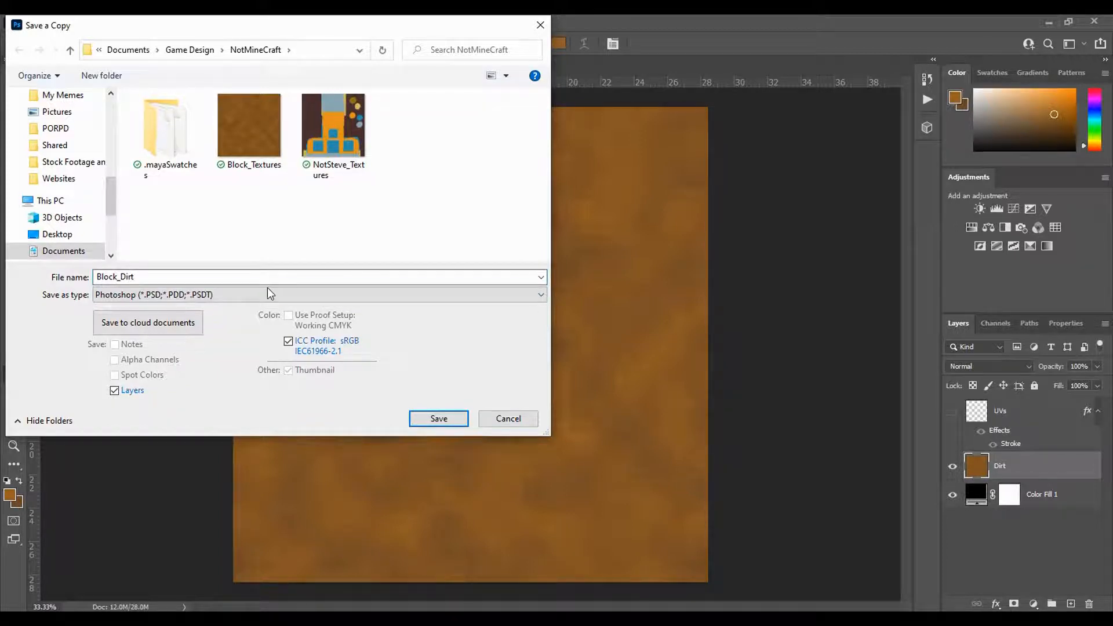
# - Save the Block_Dirt copy in Targa format at 24 bits/pixel
pyautogui.click(191, 298)
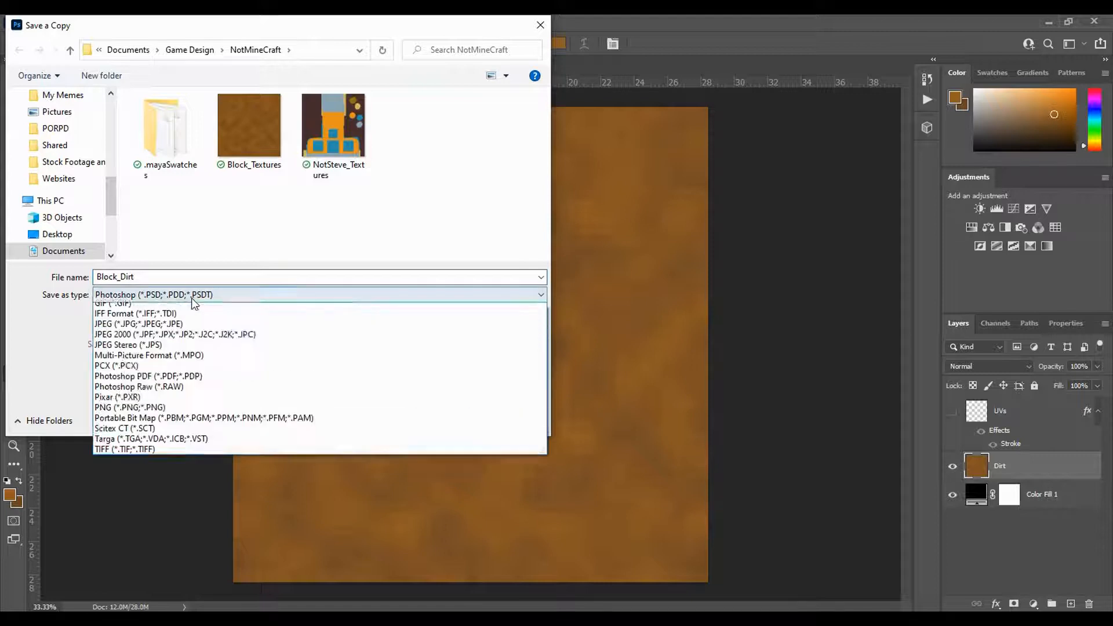
pyautogui.click(172, 517)
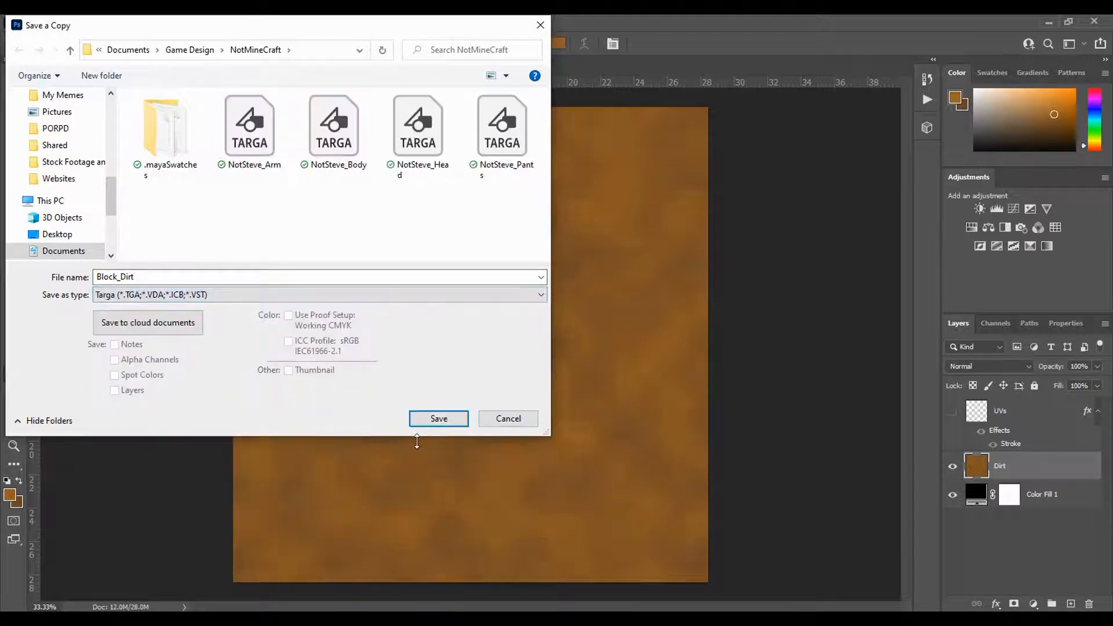
pyautogui.click(438, 419)
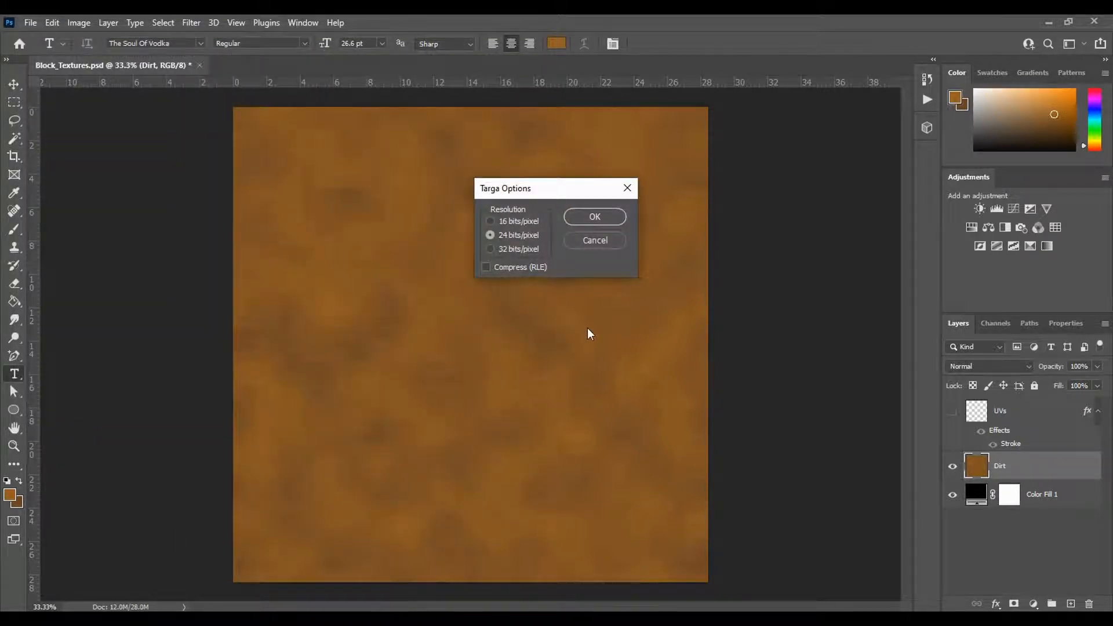
pyautogui.click(595, 217)
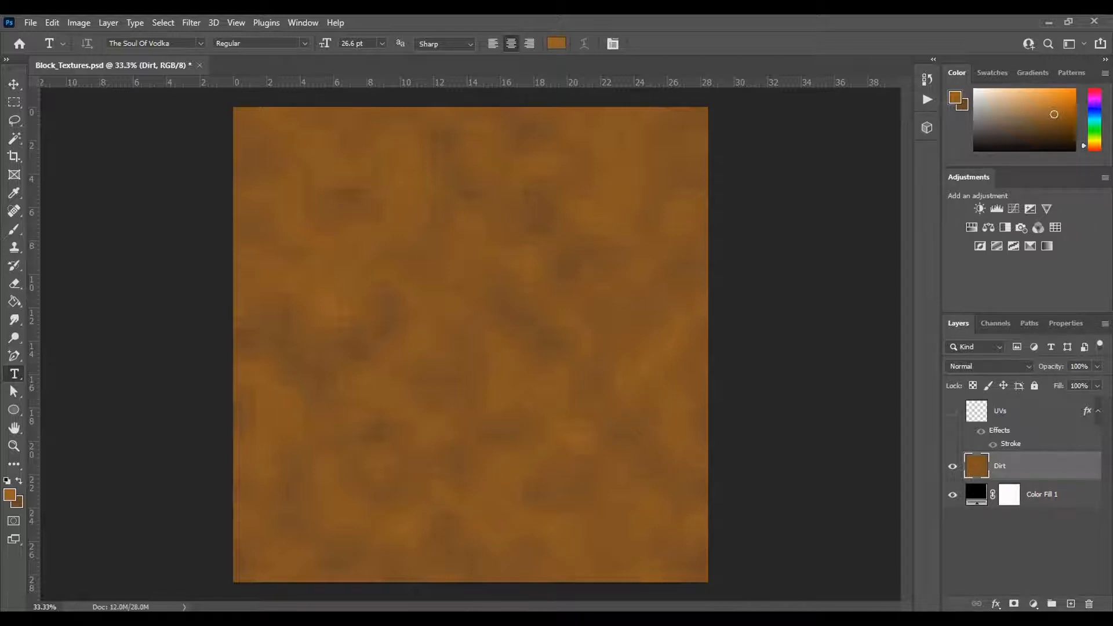
# - Switch to Maya, put the UV Editor away, return the block to Object Mode and move it along X to about 308
pyautogui.moveTo(549, 606)
pyautogui.click(556, 586)
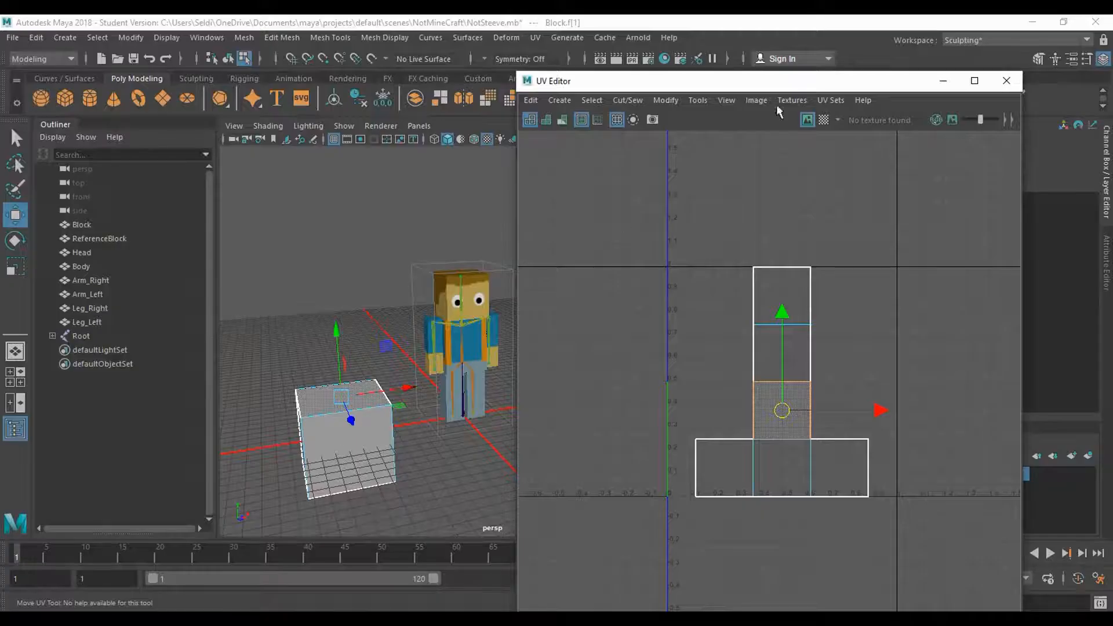
pyautogui.click(945, 83)
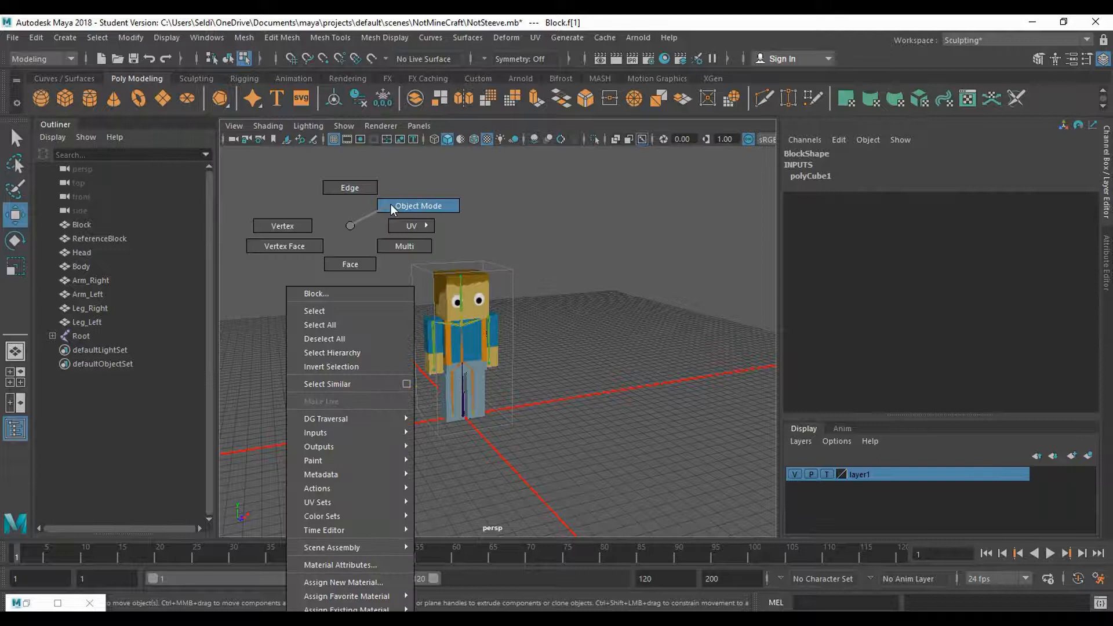
pyautogui.click(418, 206)
pyautogui.moveTo(436, 426); pyautogui.dragTo(586, 465)
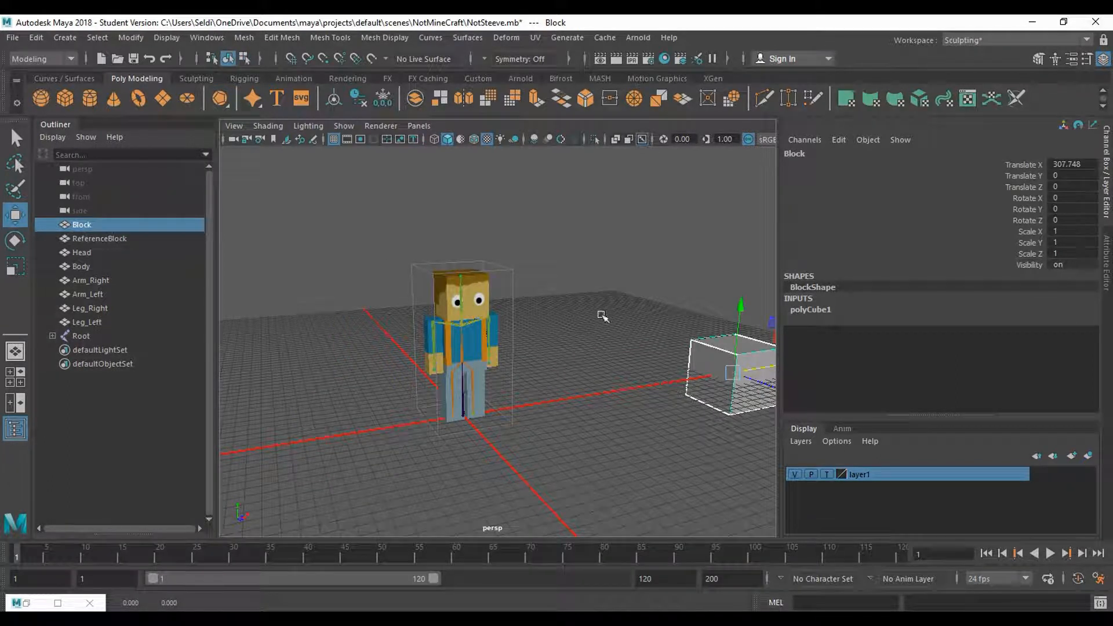
# - Create a new camera and look through it in the viewport
pyautogui.click(348, 78)
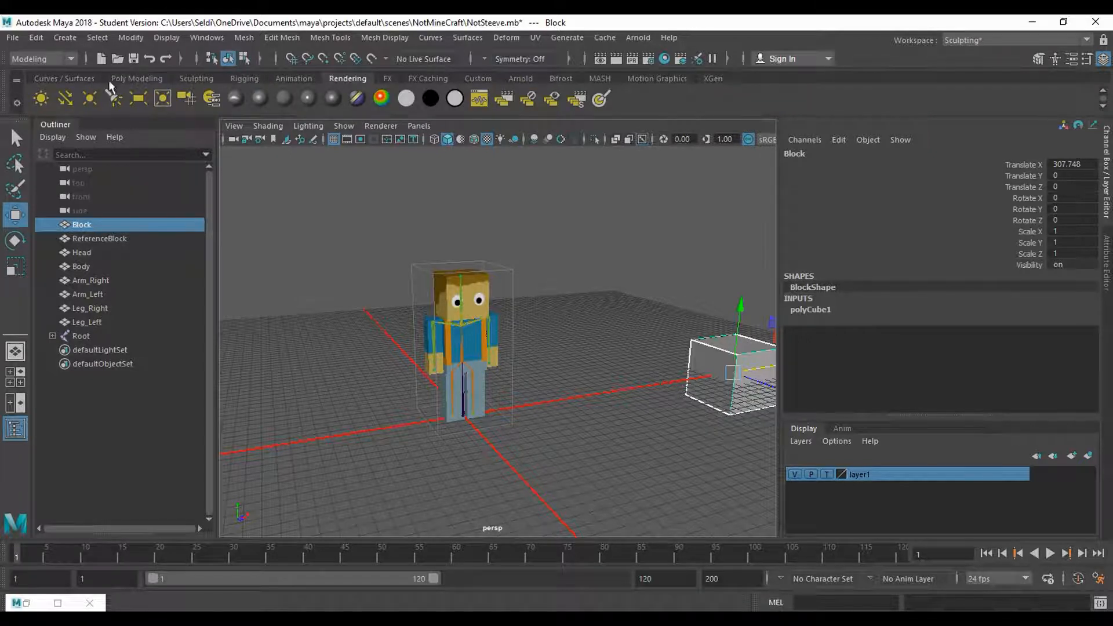
pyautogui.click(187, 100)
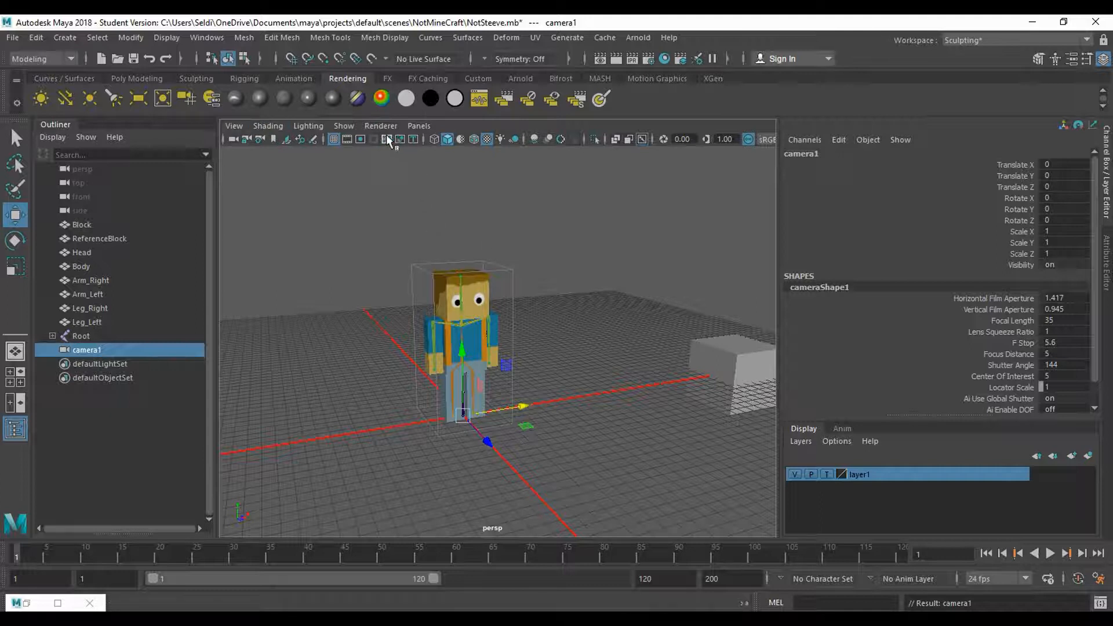
pyautogui.click(418, 131)
pyautogui.moveTo(424, 141)
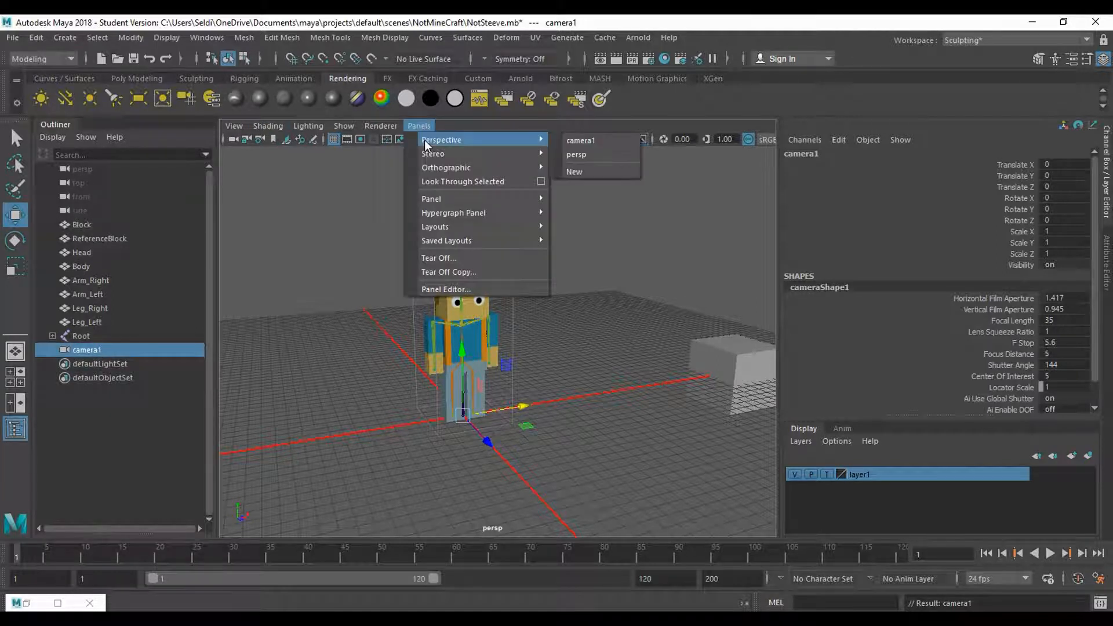
pyautogui.click(577, 141)
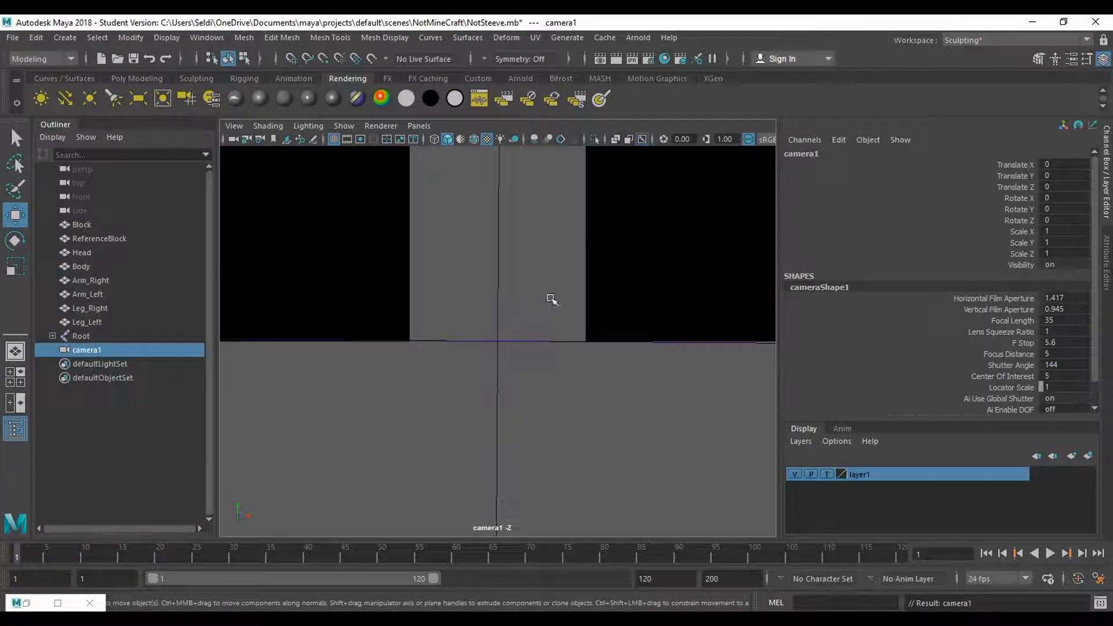
# - Position the new camera so the Block fills the view from slightly above at an angle, showing its top and two sides
pyautogui.scroll(-10, 530, 315)
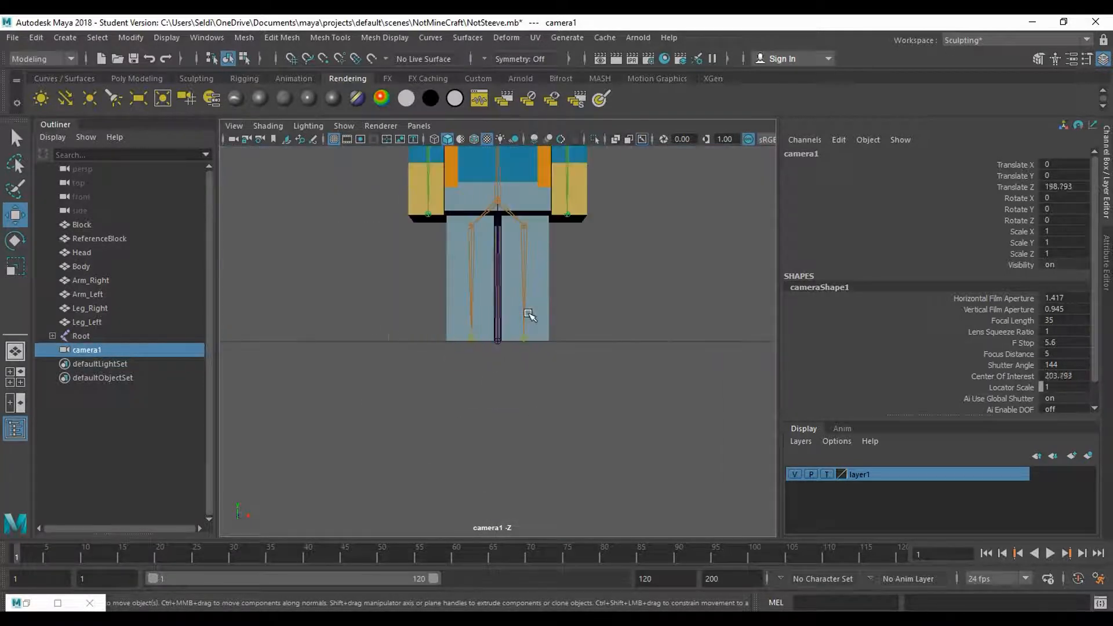
pyautogui.moveTo(584, 303); pyautogui.dragTo(583, 423)
pyautogui.scroll(5, 597, 414)
pyautogui.moveTo(628, 390); pyautogui.dragTo(614, 380)
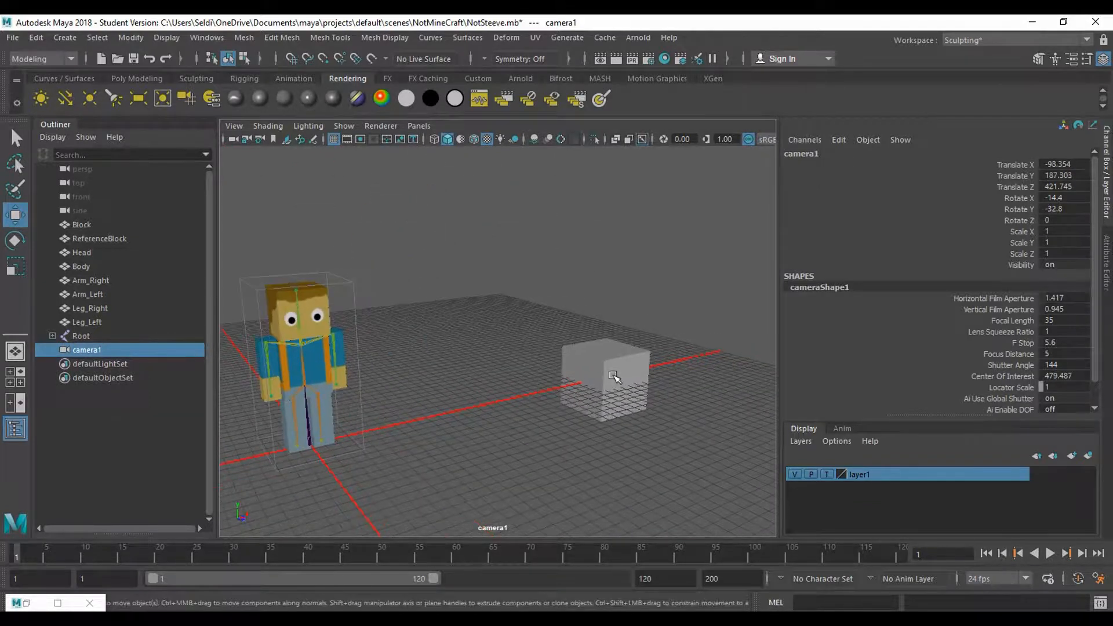
pyautogui.click(613, 381)
pyautogui.press('f')
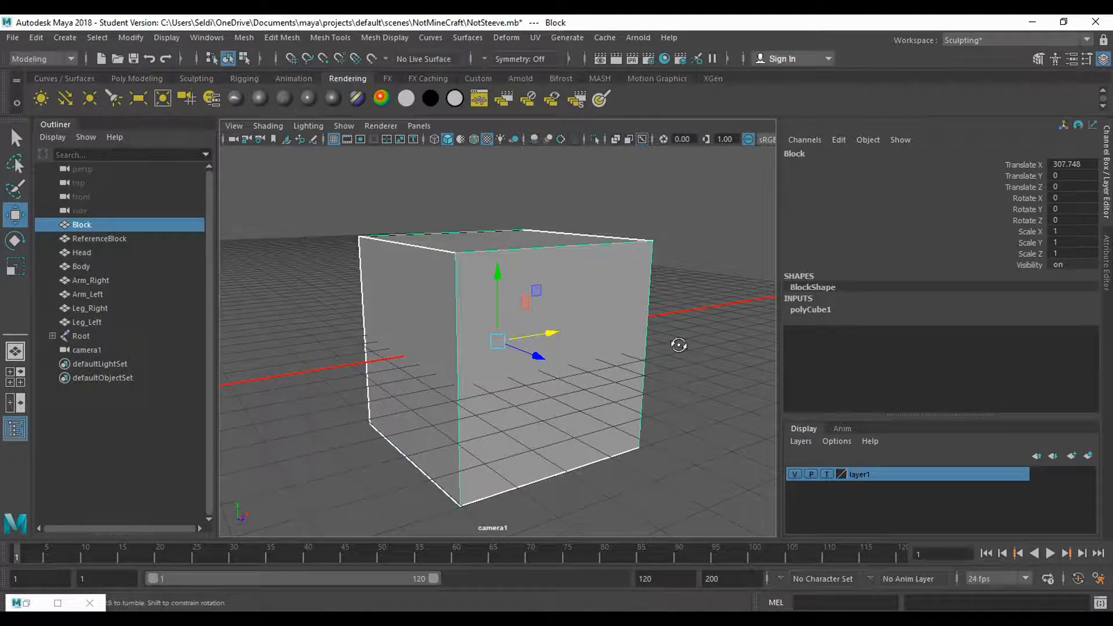
pyautogui.keyDown('alt'); pyautogui.moveTo(676, 346); pyautogui.dragTo(671, 353); pyautogui.keyUp('alt')
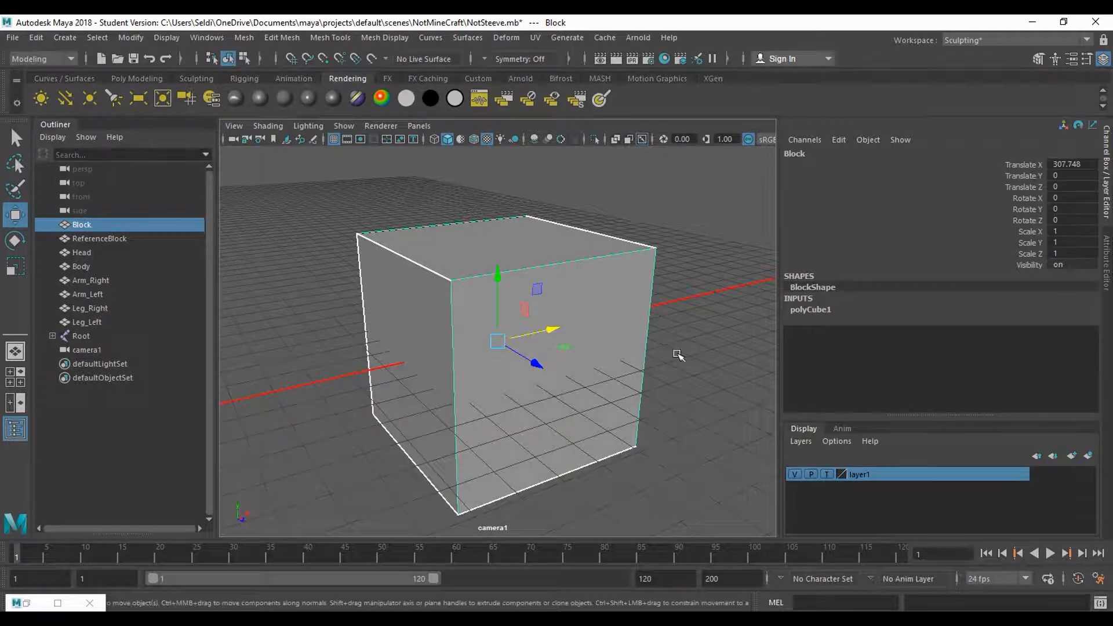
pyautogui.click(649, 347)
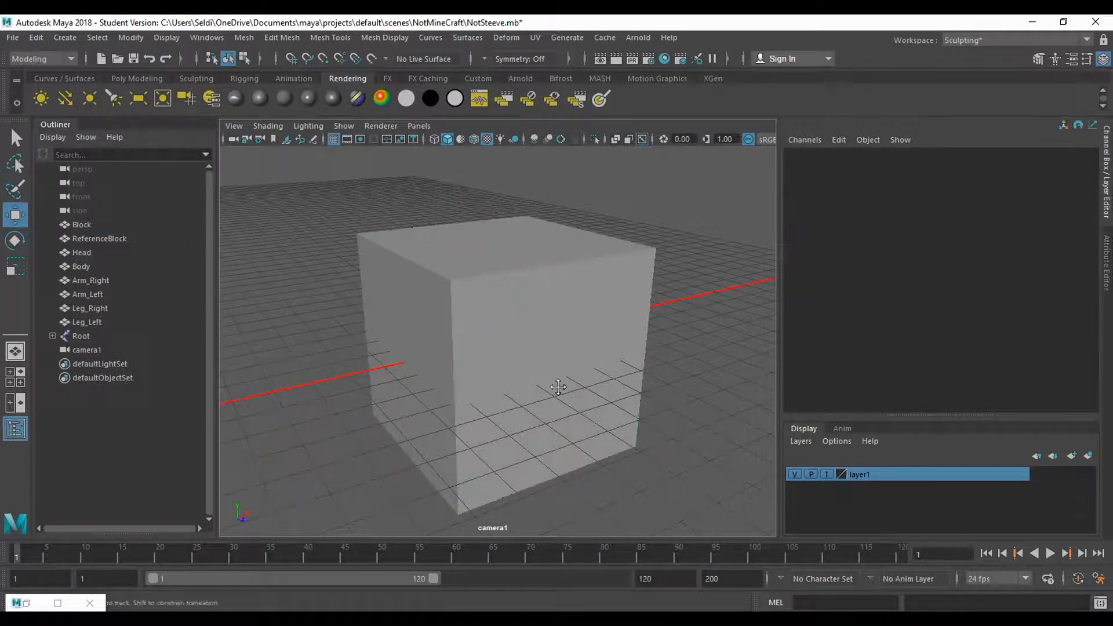
pyautogui.keyDown('alt'); pyautogui.moveTo(559, 385); pyautogui.dragTo(556, 372); pyautogui.keyUp('alt')
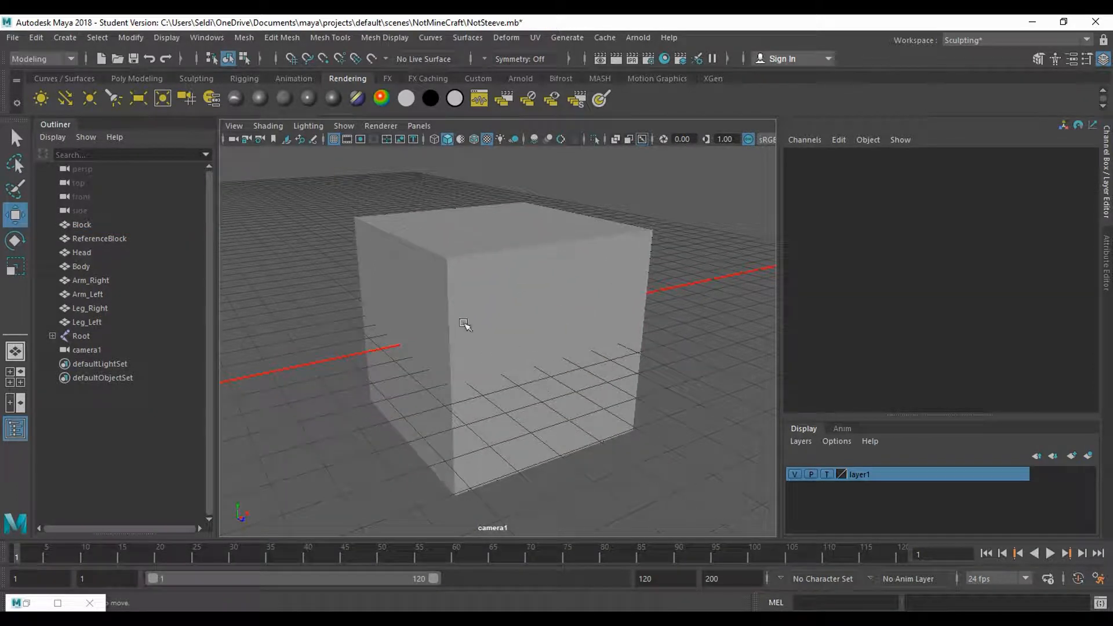
# - Assign a new Lambert material to the Block and name it Dirt
pyautogui.click(536, 305)
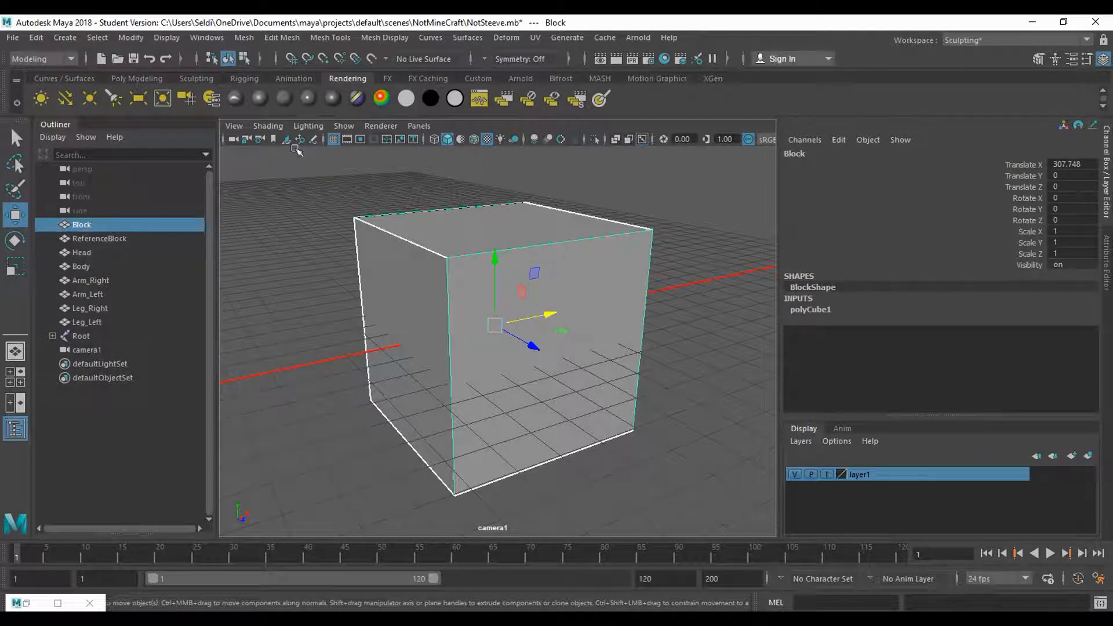
pyautogui.click(284, 99)
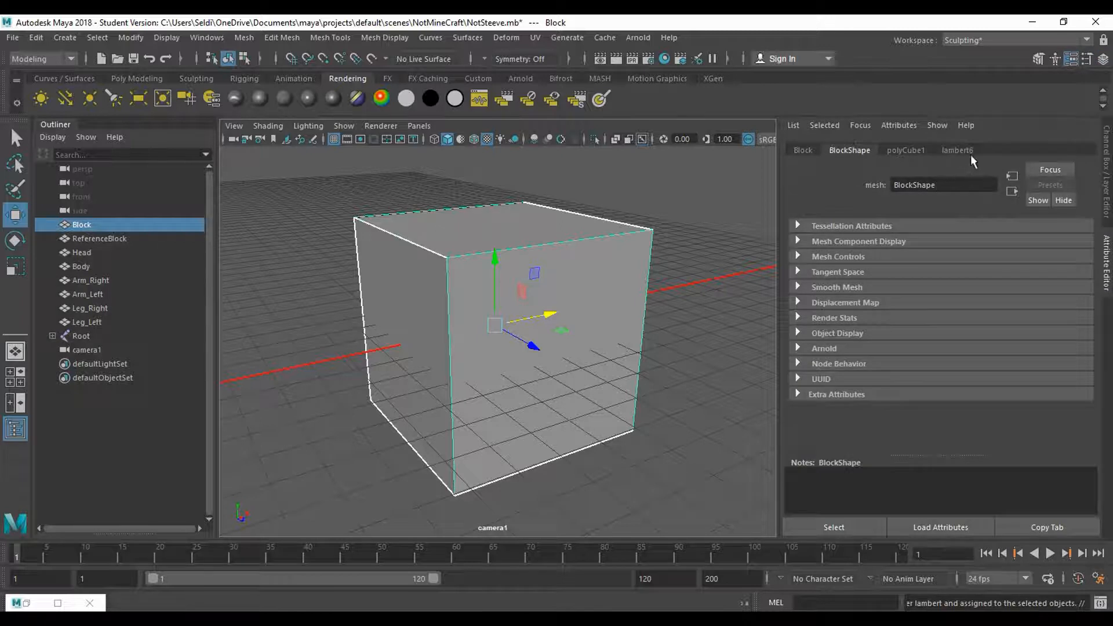
pyautogui.click(967, 147)
pyautogui.doubleClick(944, 185)
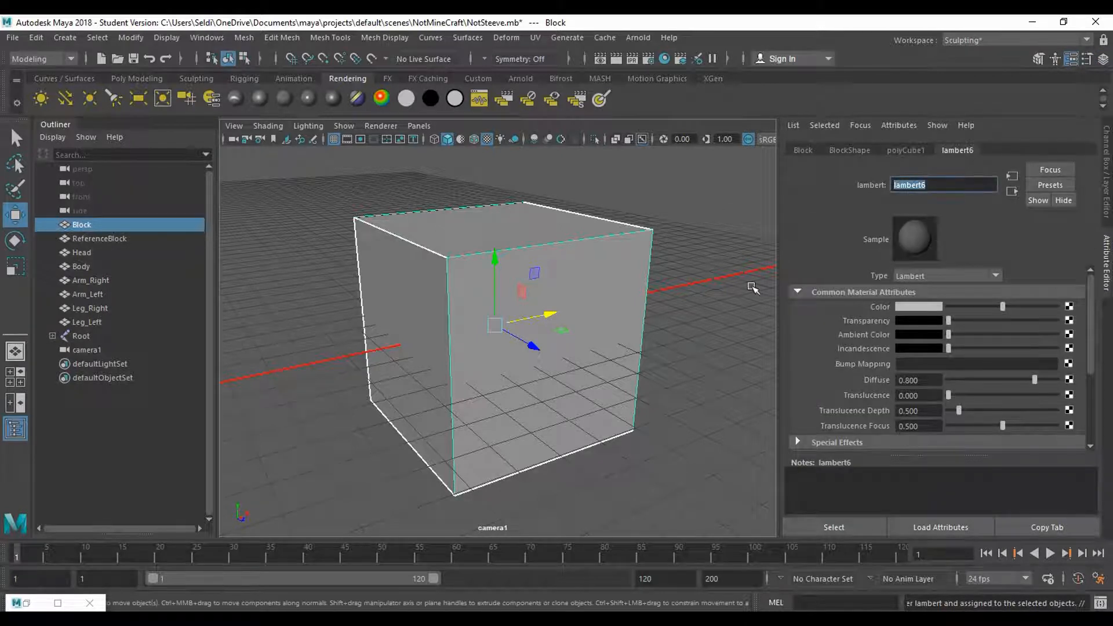
pyautogui.write('Dirt')
pyautogui.press('Return')
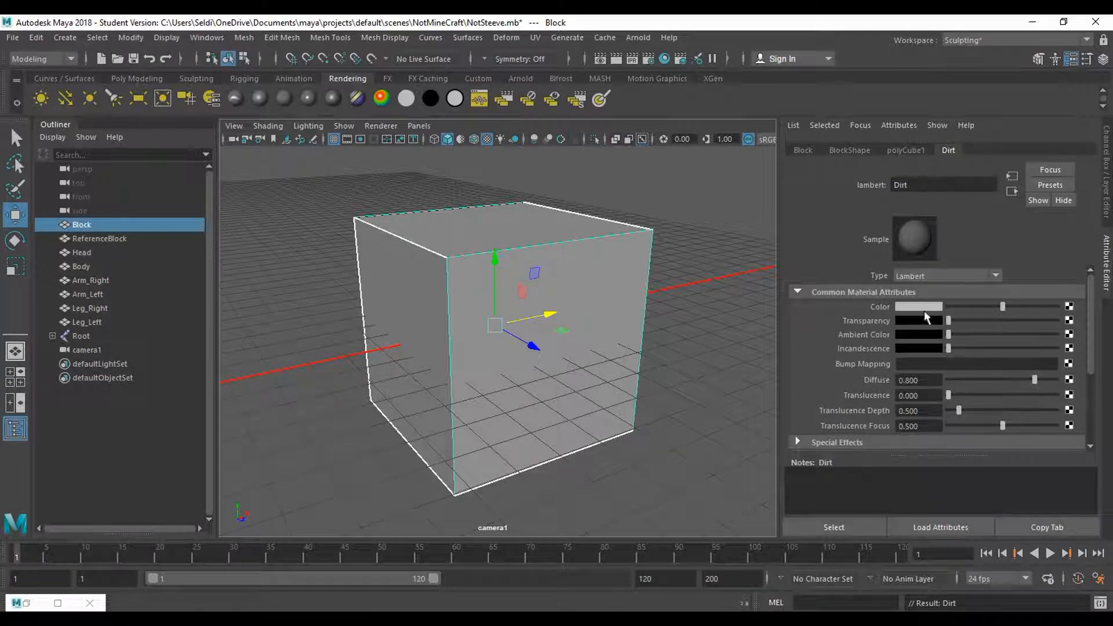
# - Connect a file texture to the Dirt material's Color and load Block_Dirt.tga from the NotMineCraft folder
pyautogui.click(1070, 311)
pyautogui.moveTo(537, 264); pyautogui.dragTo(699, 92)
pyautogui.click(729, 207)
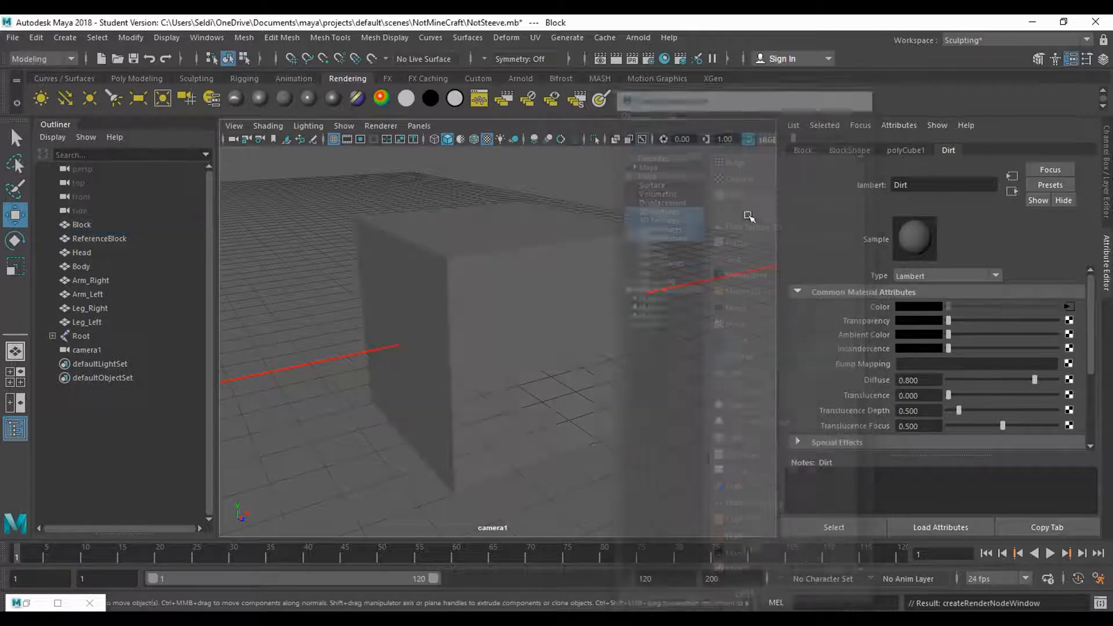
pyautogui.click(1071, 340)
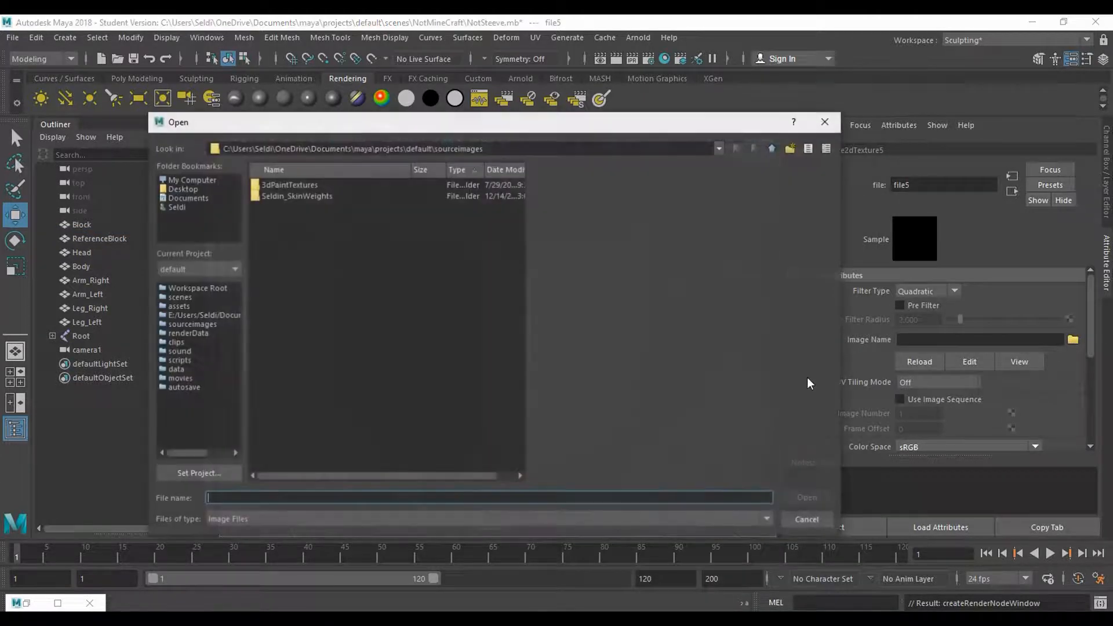
pyautogui.click(287, 228)
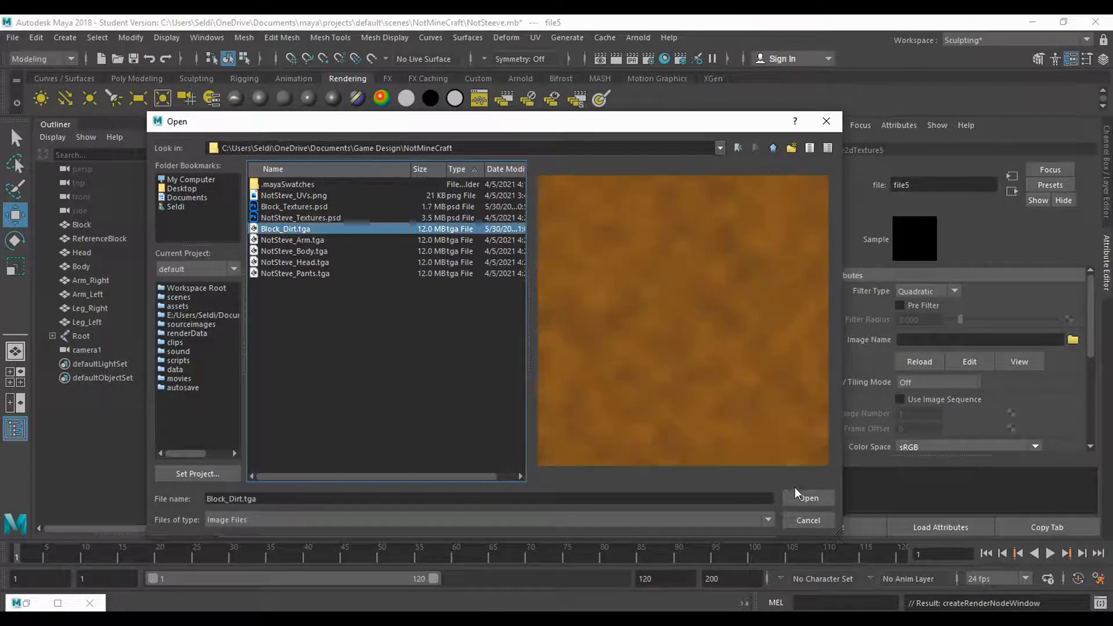
pyautogui.click(801, 502)
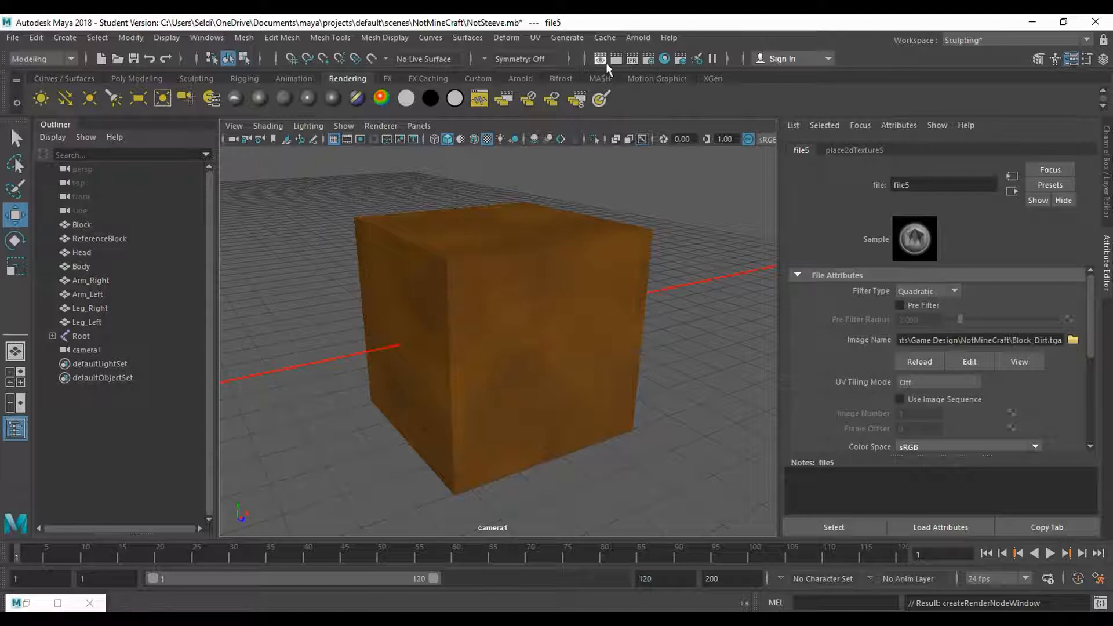
# - Set the renderable camera to camera1 in the Render Settings
pyautogui.click(650, 58)
pyautogui.moveTo(321, 125); pyautogui.dragTo(229, 69)
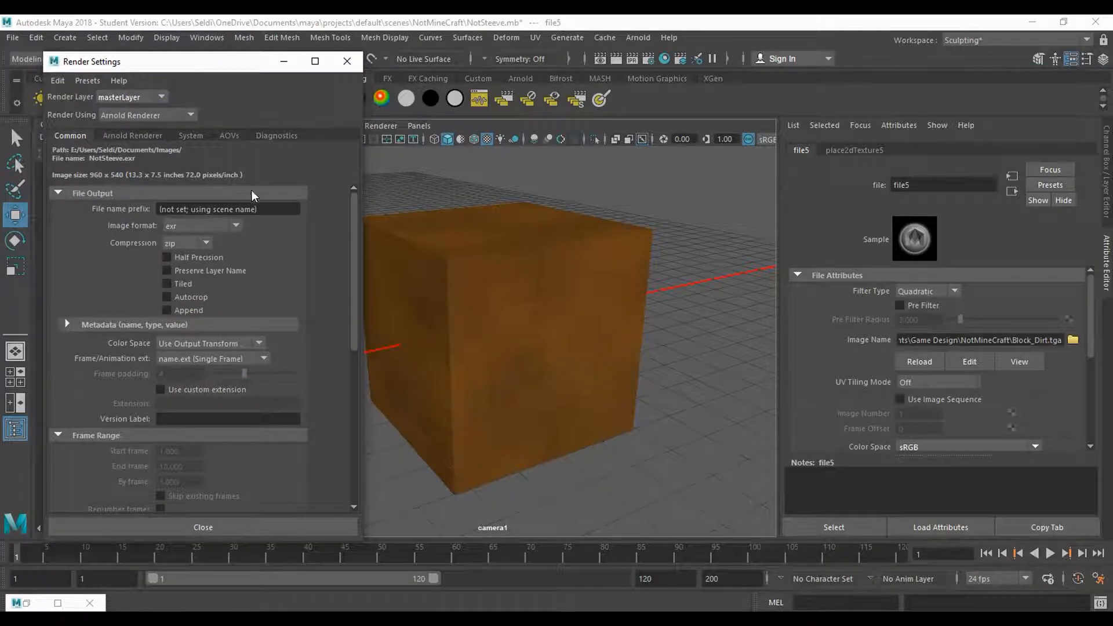
pyautogui.scroll(-5, 335, 258)
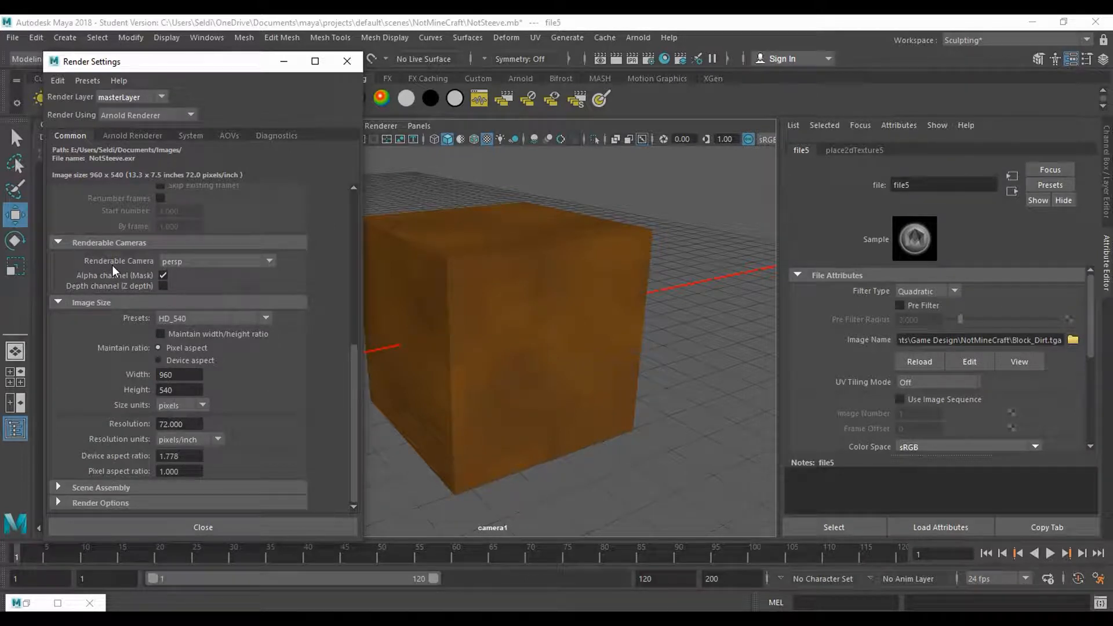
pyautogui.click(220, 261)
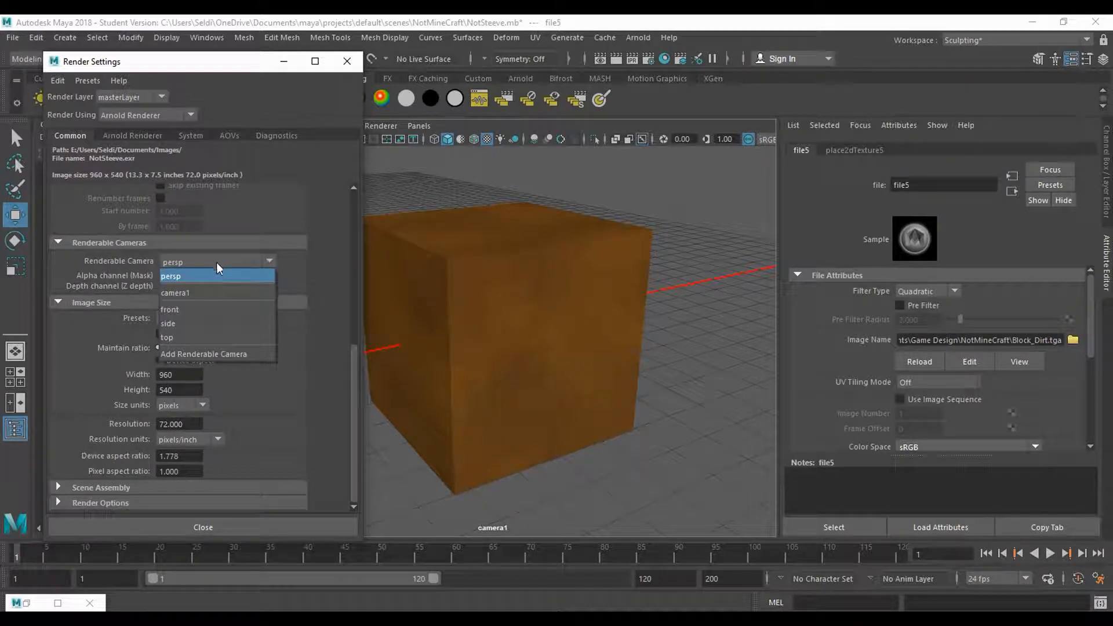
pyautogui.click(198, 293)
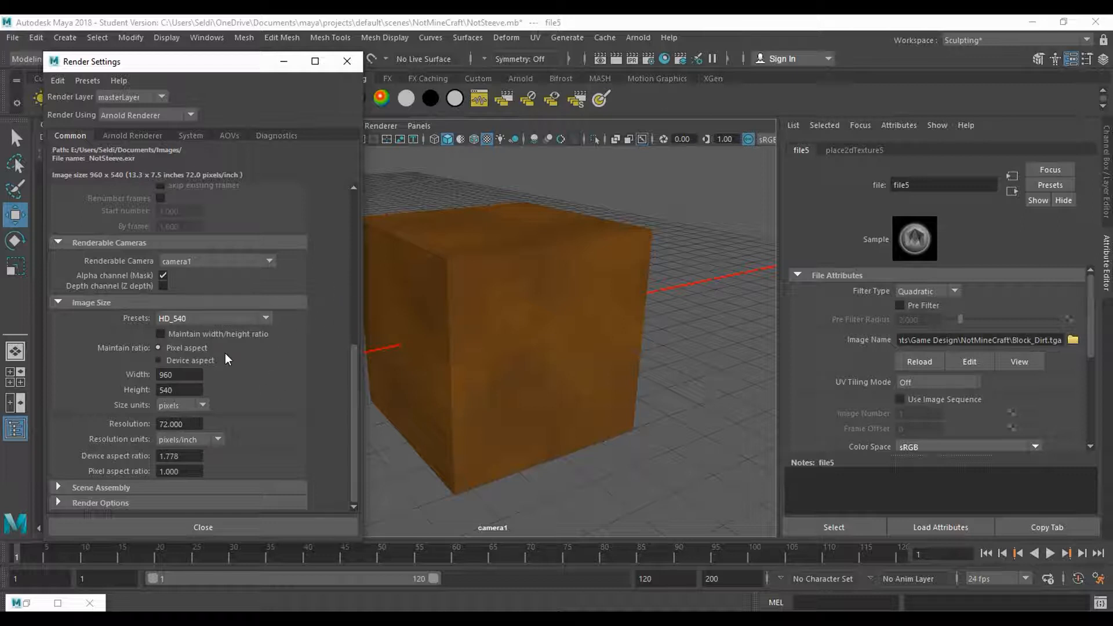
# - Set the render image size to 512 by 512 pixels
pyautogui.doubleClick(170, 376)
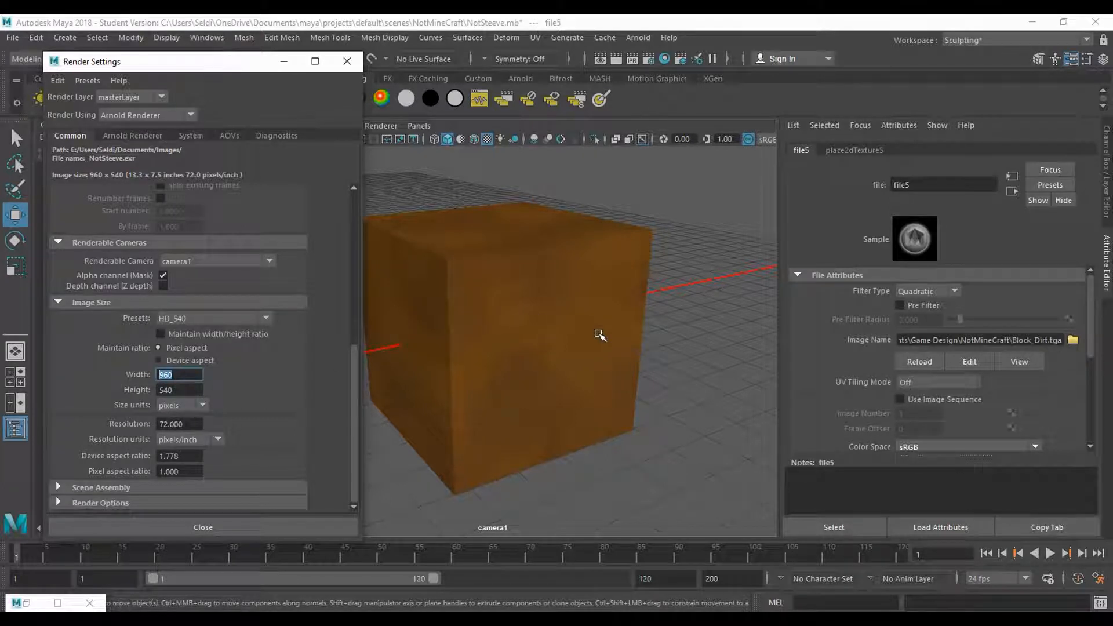
pyautogui.write('512')
pyautogui.press('Tab')
pyautogui.write('512')
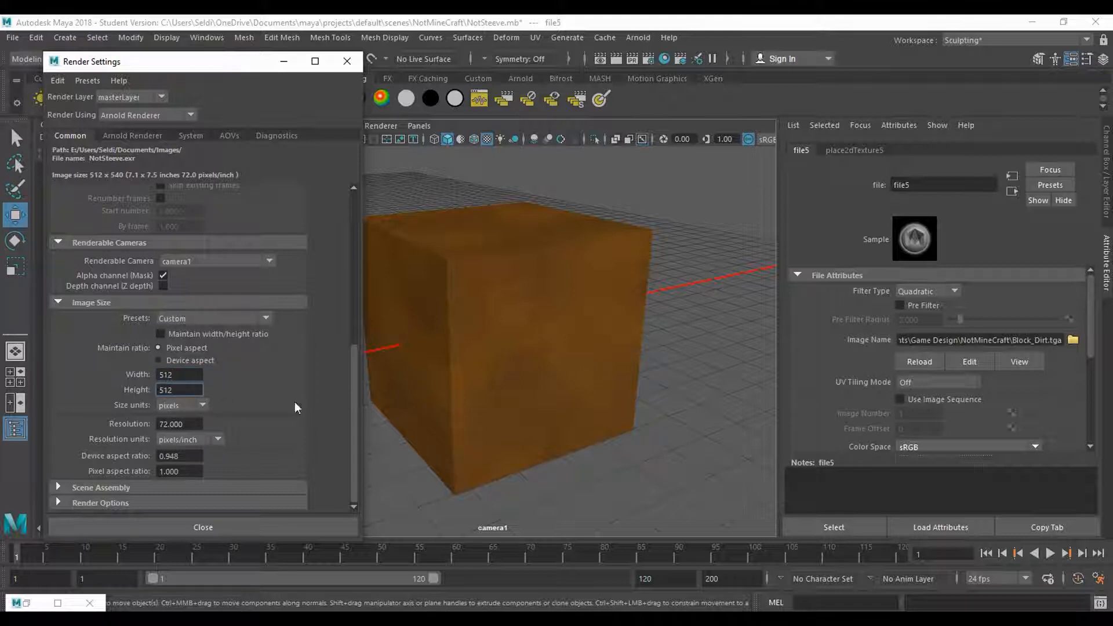
# - Render the camera1 view of the Block, switch the renderer from Arnold to Maya Software, and render it again
pyautogui.click(616, 59)
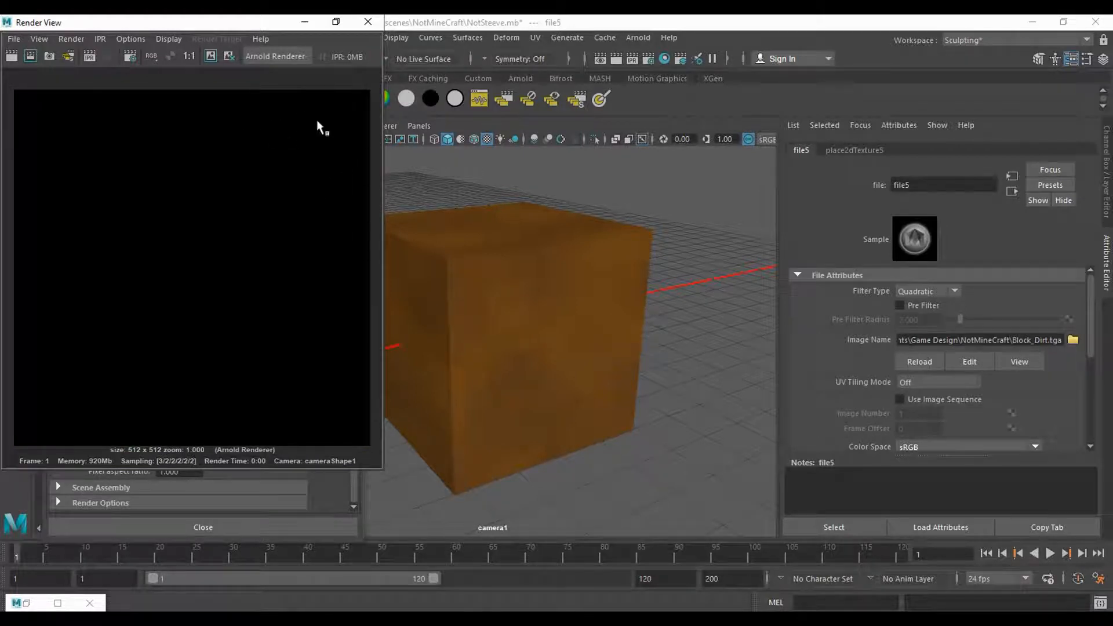
pyautogui.moveTo(222, 20); pyautogui.dragTo(316, 67)
pyautogui.moveTo(96, 59); pyautogui.dragTo(511, 55)
pyautogui.click(693, 93)
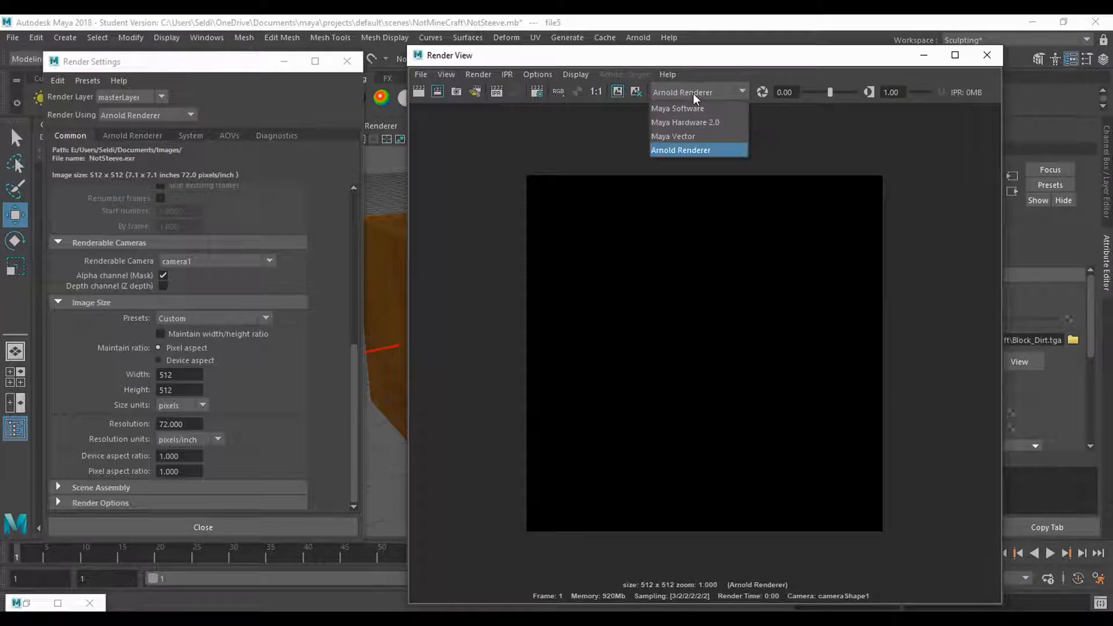
pyautogui.click(699, 107)
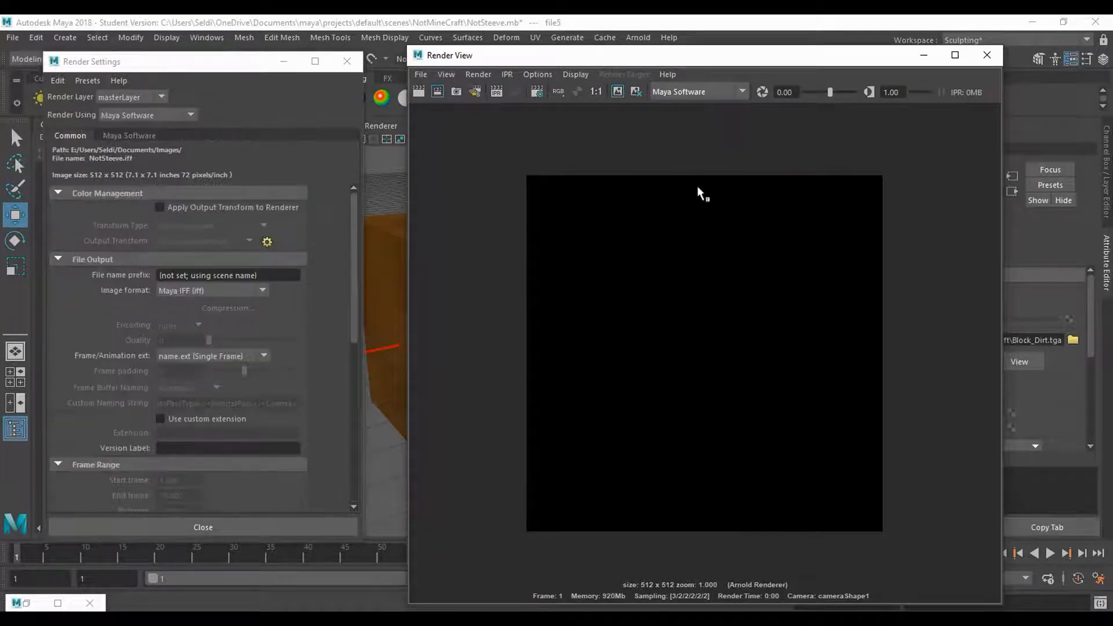
pyautogui.click(418, 92)
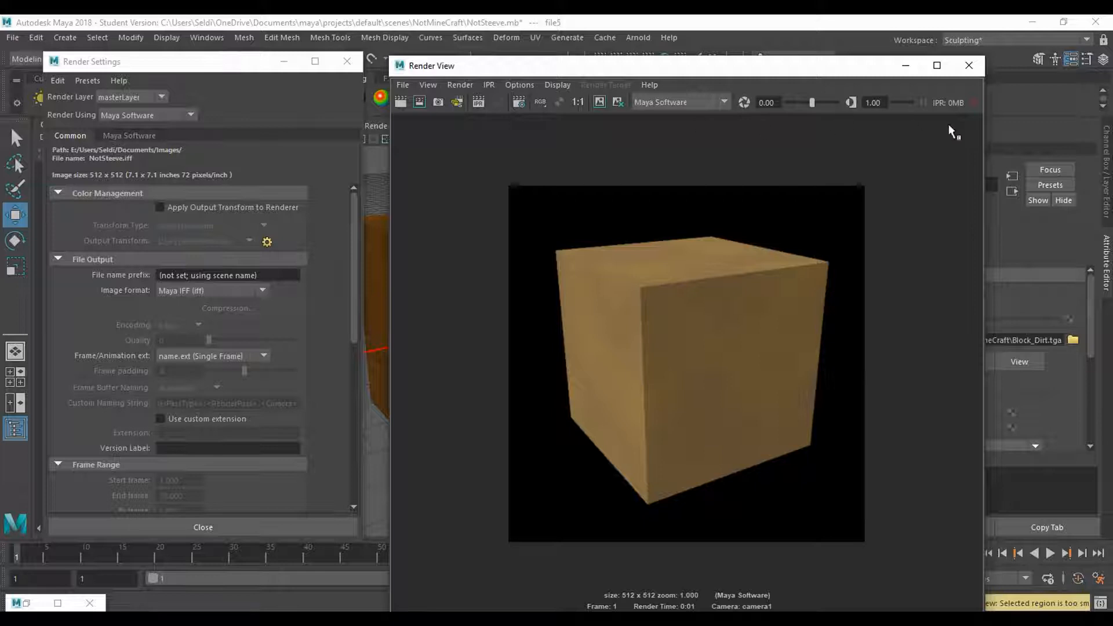
# - Widen the Render View and turn off its sRGB gamma color management for the rendered Block
pyautogui.moveTo(984, 135); pyautogui.dragTo(1100, 135)
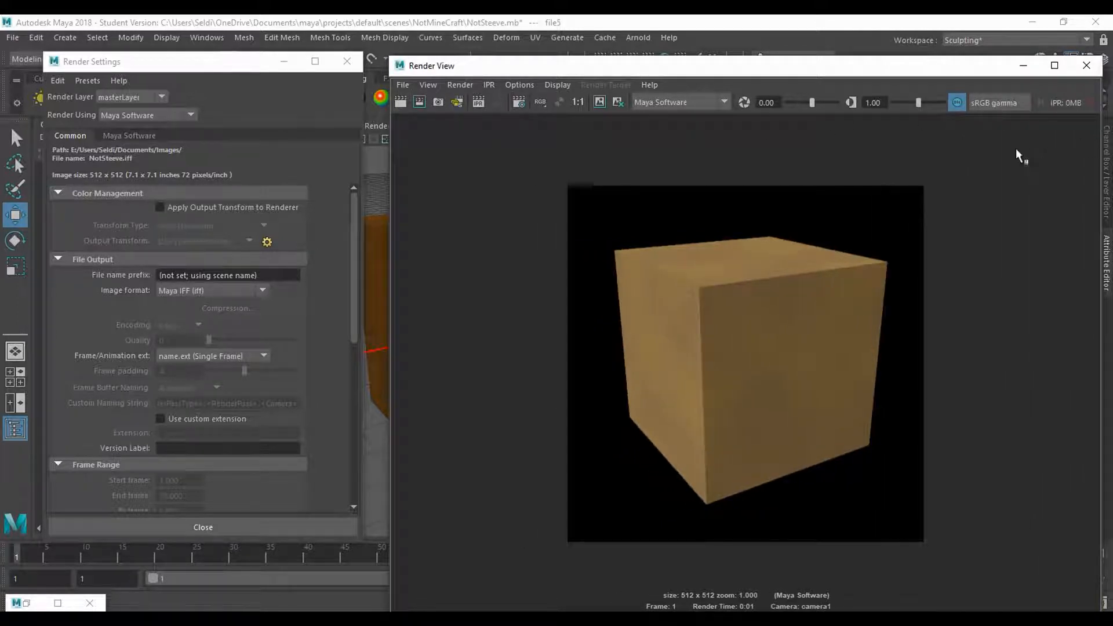
pyautogui.click(958, 105)
pyautogui.click(956, 104)
pyautogui.click(956, 104)
pyautogui.click(957, 105)
pyautogui.click(957, 105)
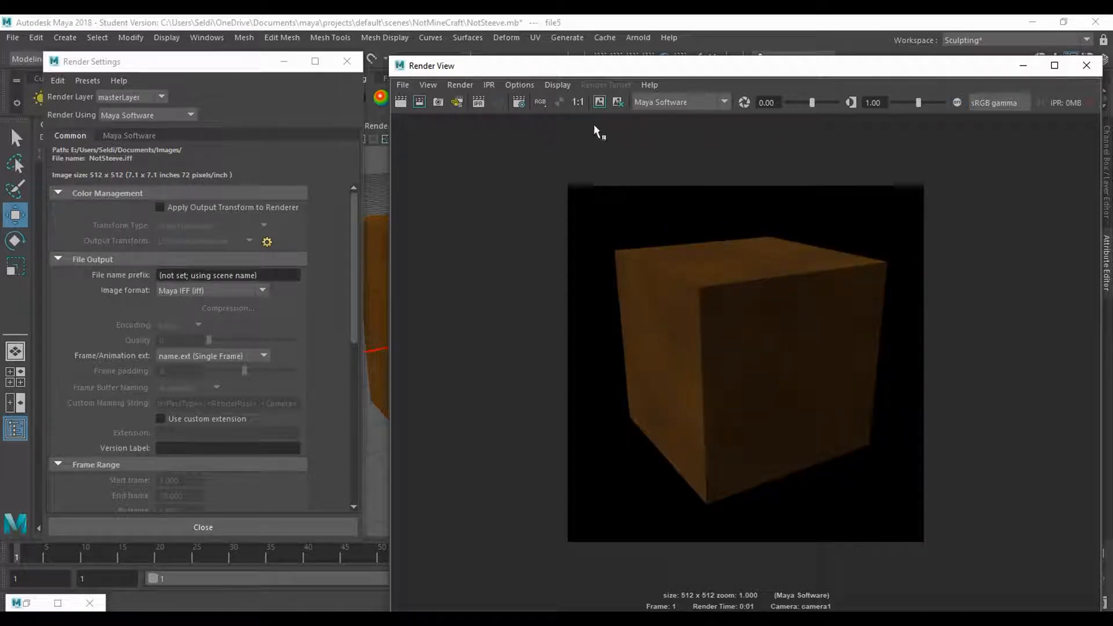
pyautogui.moveTo(457, 69); pyautogui.dragTo(640, 74)
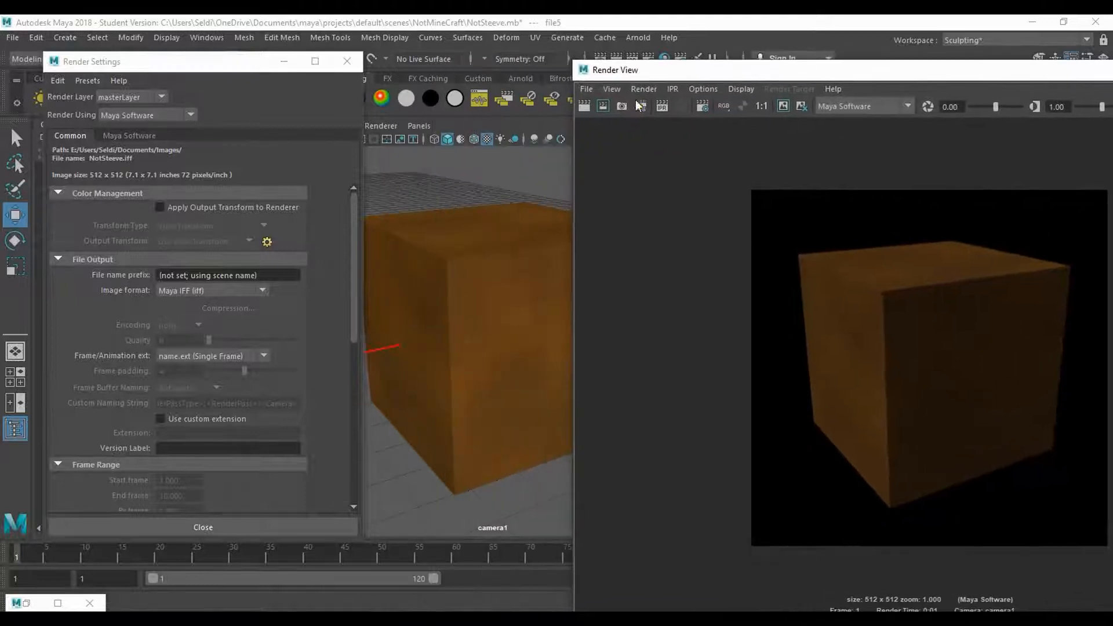
# - Nudge the camera1 view slightly sideways to adjust the Block's framing and re-render the image
pyautogui.click(481, 328)
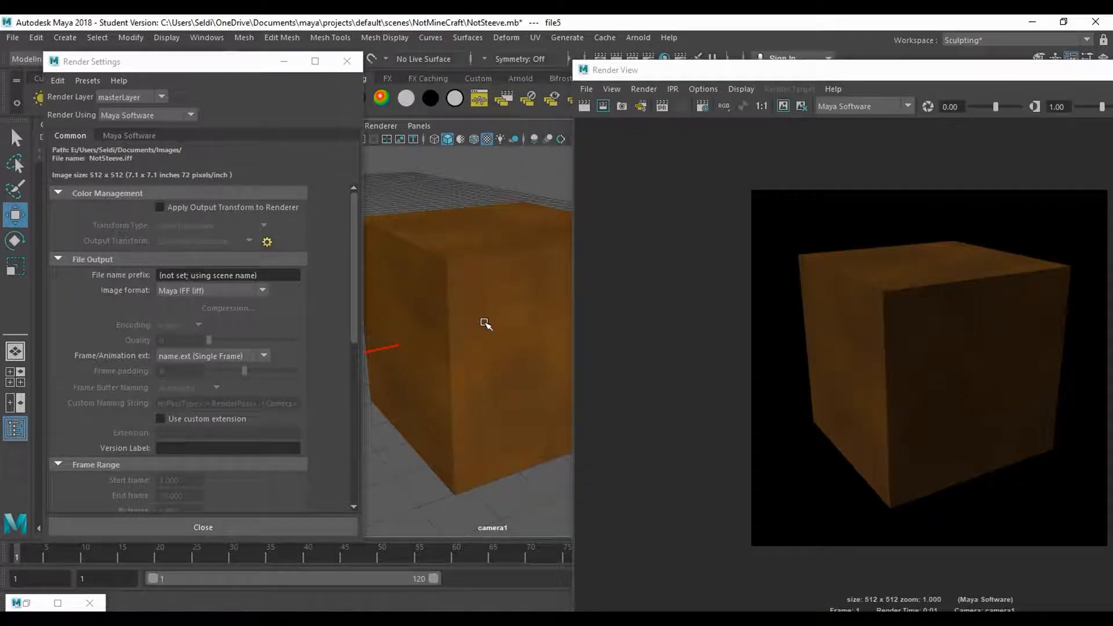
pyautogui.moveTo(480, 322); pyautogui.dragTo(475, 322)
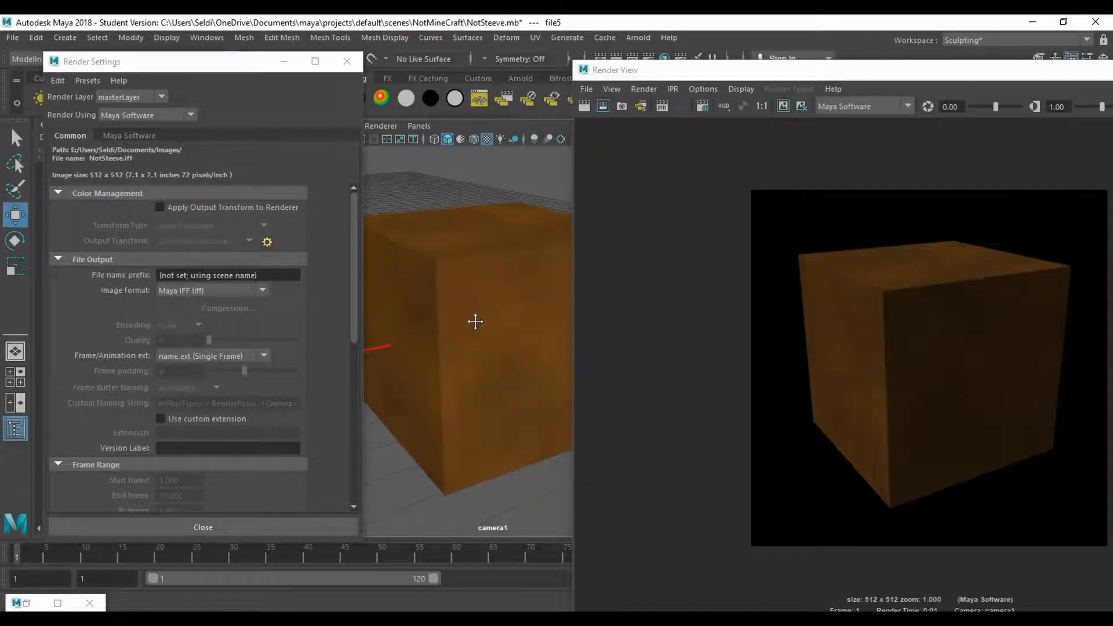
pyautogui.click(588, 111)
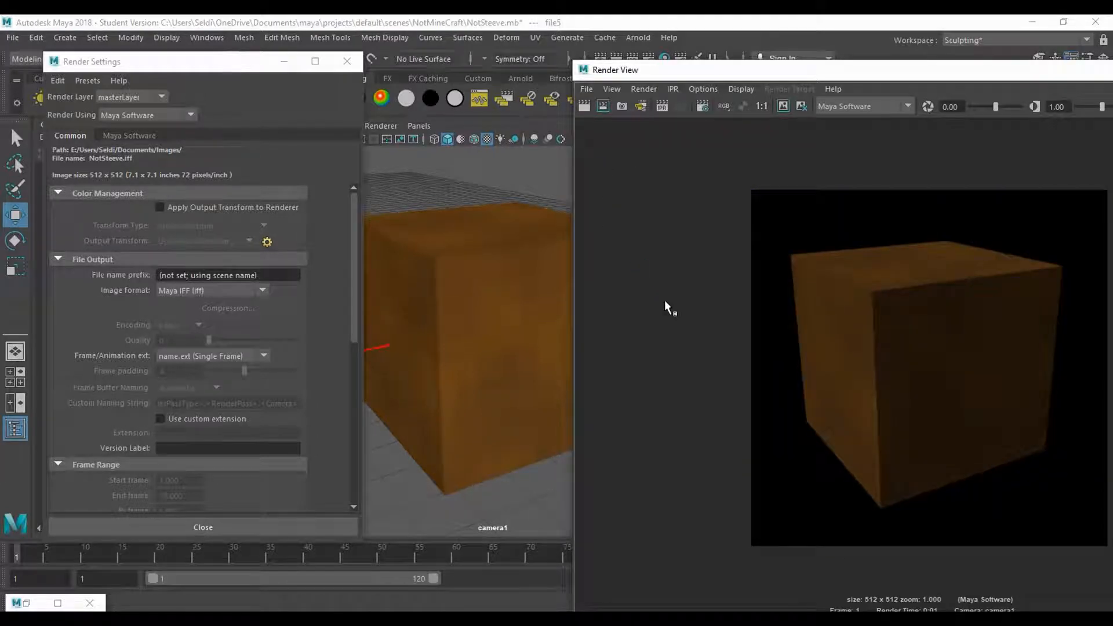
pyautogui.click(453, 308)
pyautogui.moveTo(454, 305); pyautogui.dragTo(455, 303)
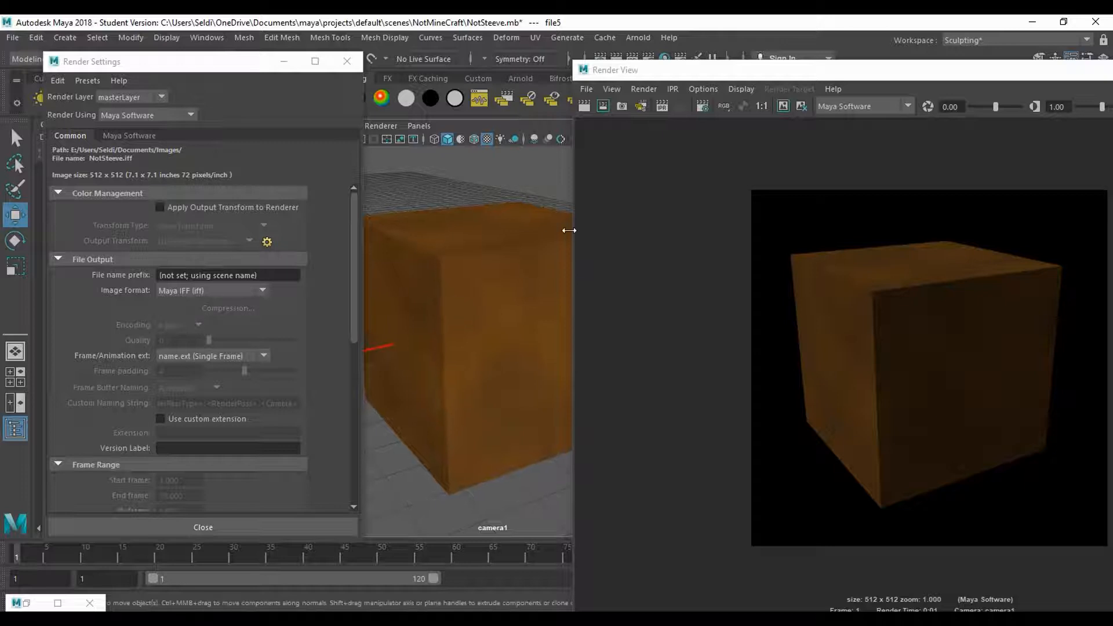
pyautogui.click(585, 107)
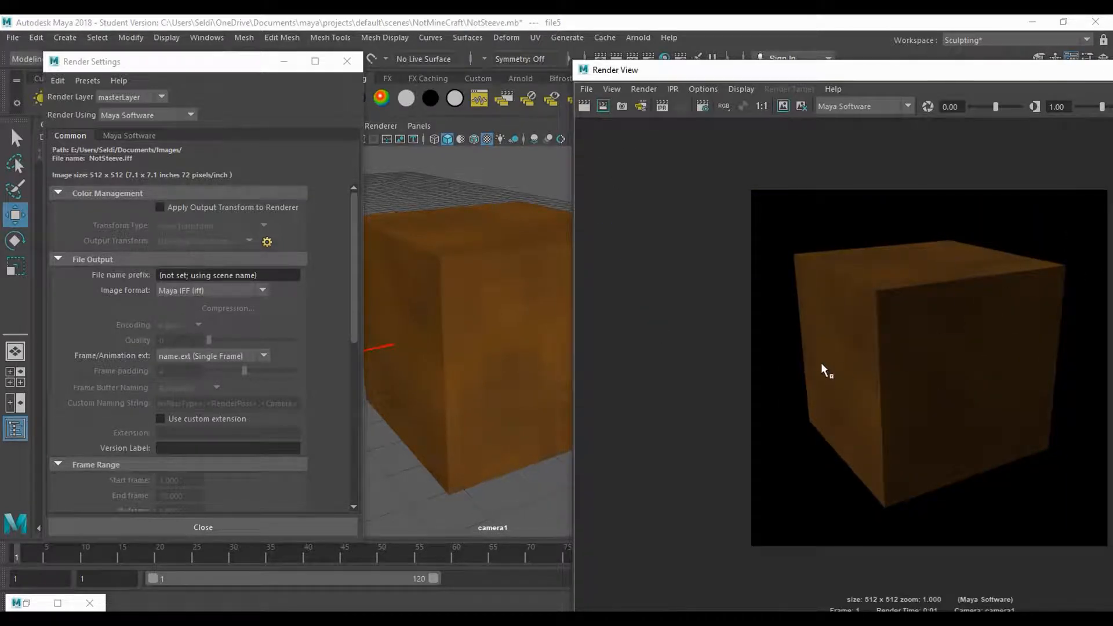
# - Save the rendered image as a raw PNG named Dirt_Icon in the NotMineCraft folder
pyautogui.click(595, 90)
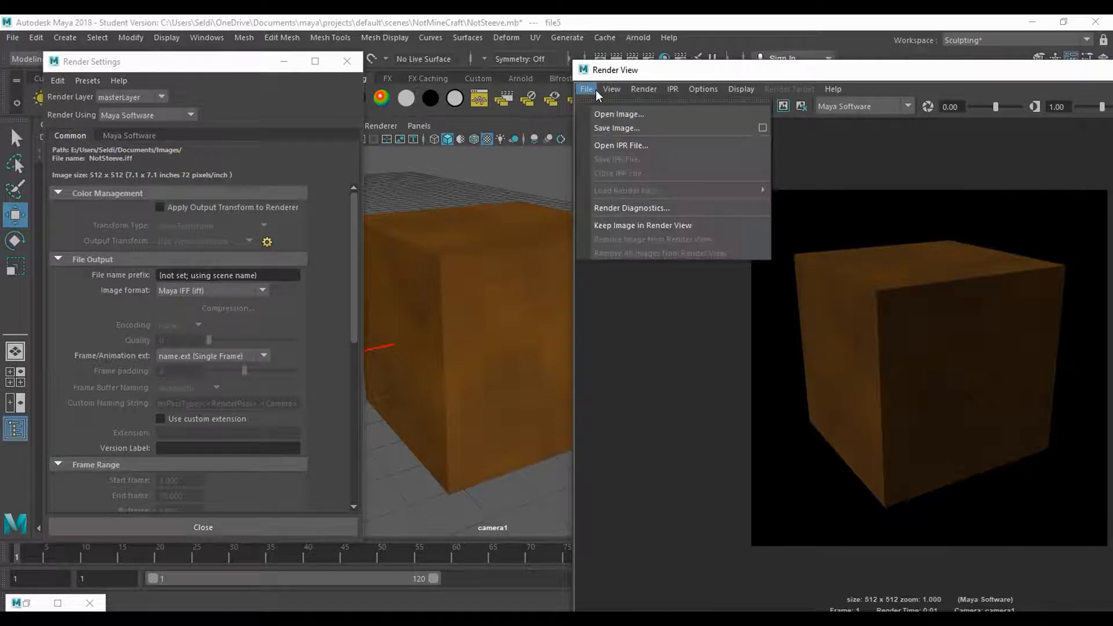
pyautogui.click(597, 128)
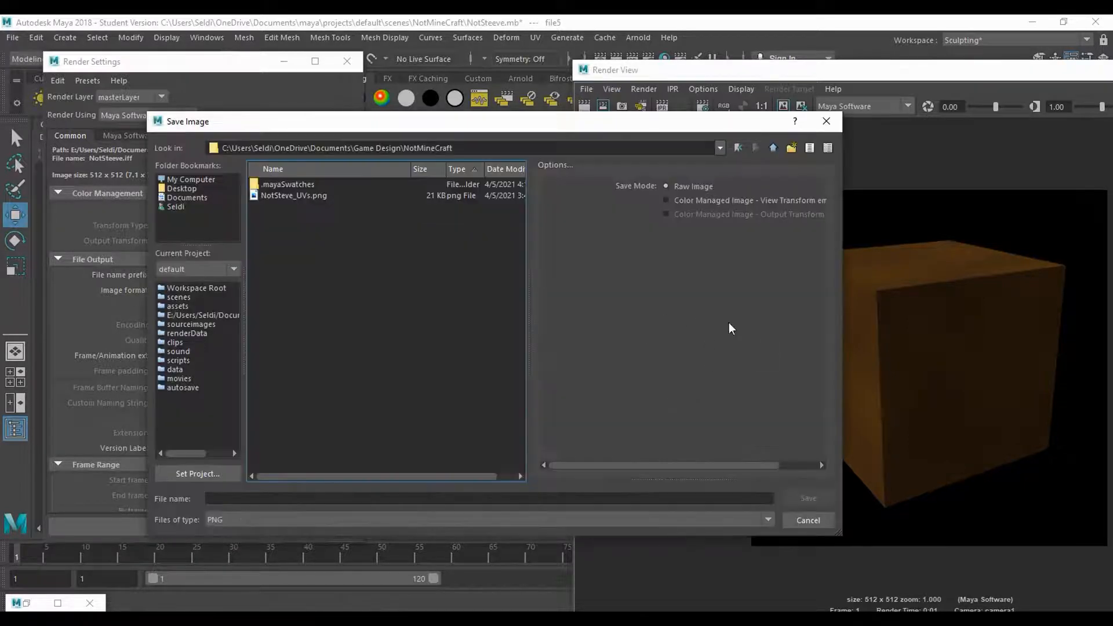
pyautogui.click(260, 514)
pyautogui.click(260, 514)
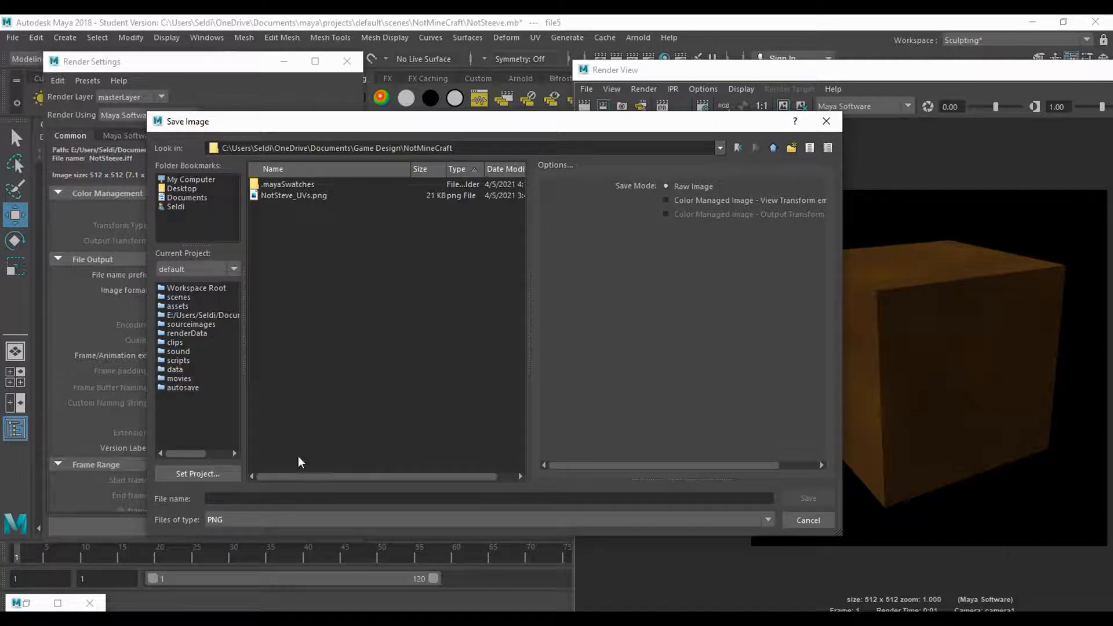
pyautogui.click(259, 500)
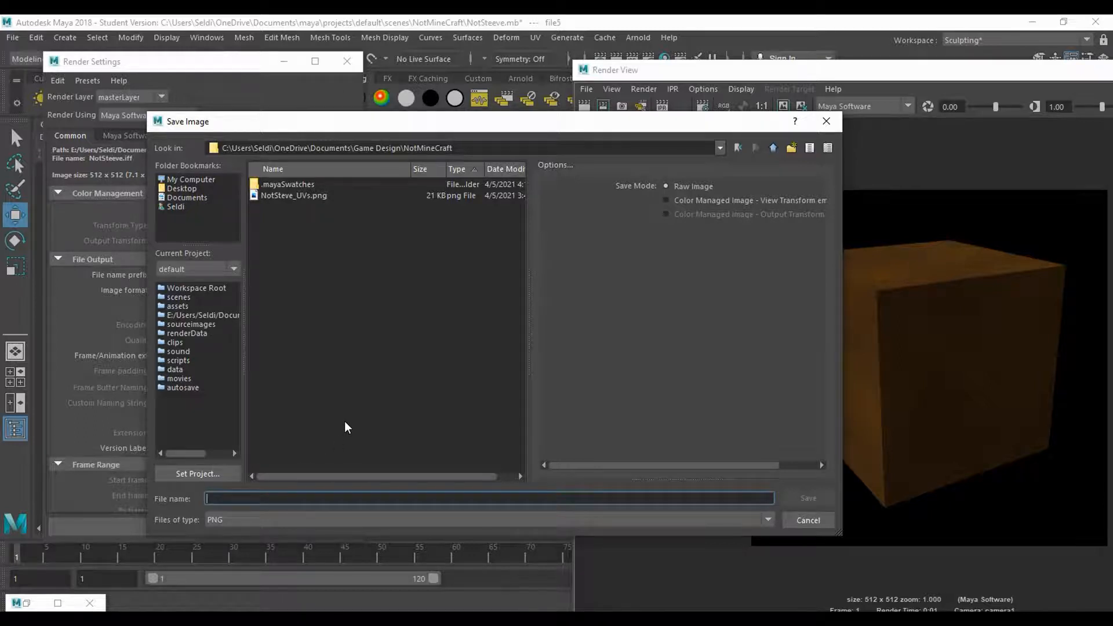
pyautogui.write('Dirt_Icon')
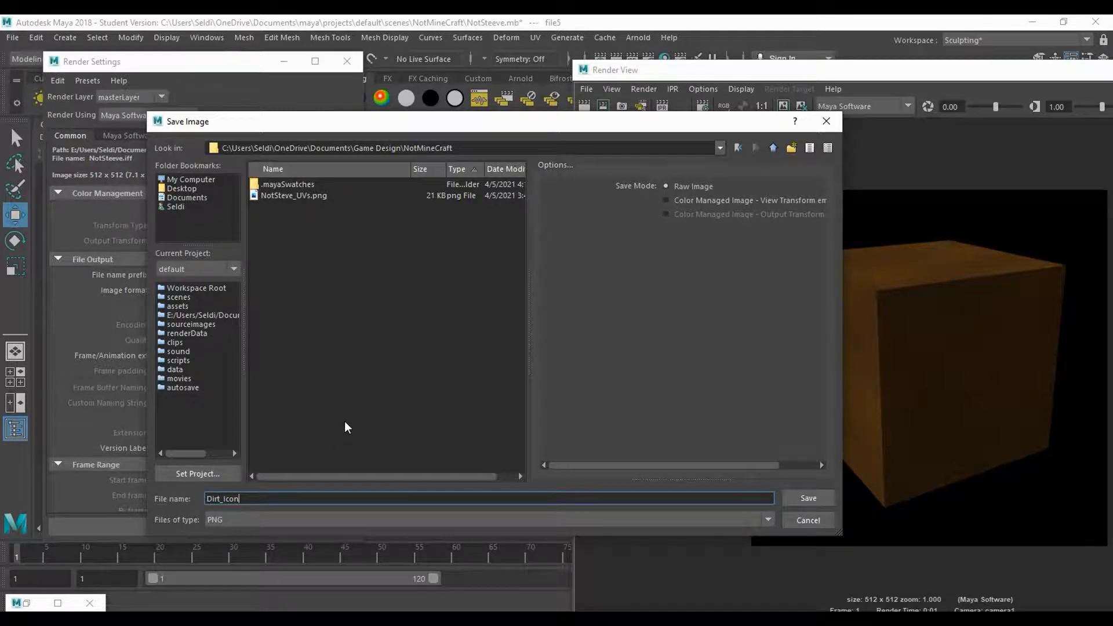
pyautogui.click(806, 500)
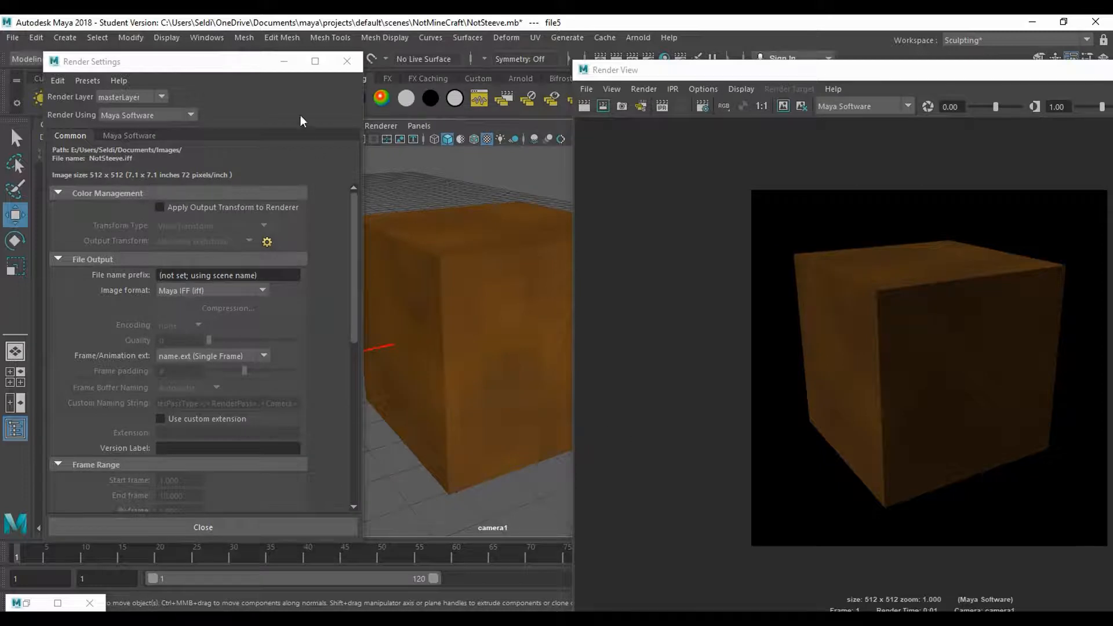
# - Clear the Render Settings and Render View windows away from the viewport
pyautogui.click(289, 60)
pyautogui.moveTo(929, 74); pyautogui.dragTo(774, 83)
pyautogui.click(1052, 81)
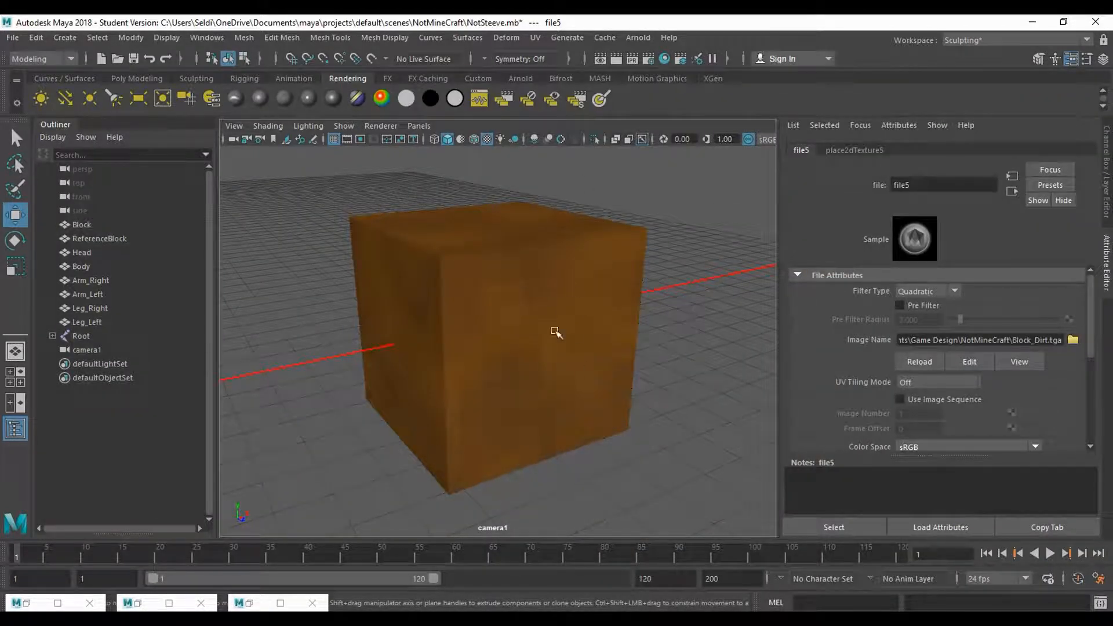
# - Select camera1 through its own view and keyframe its transform and visibility channels at frame 1
pyautogui.click(1108, 152)
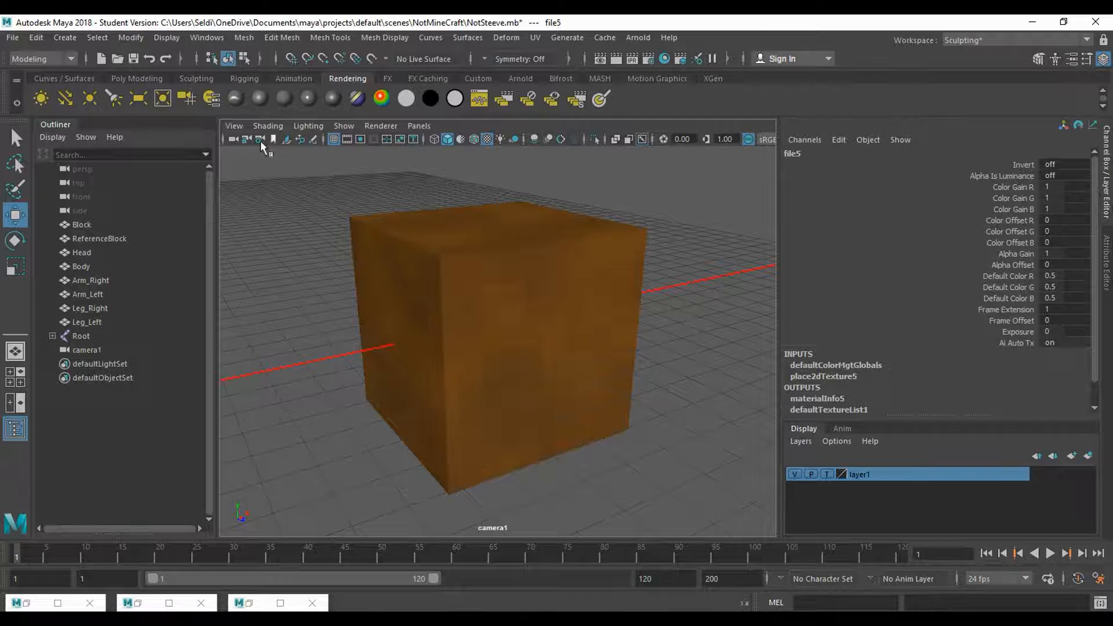
pyautogui.click(234, 127)
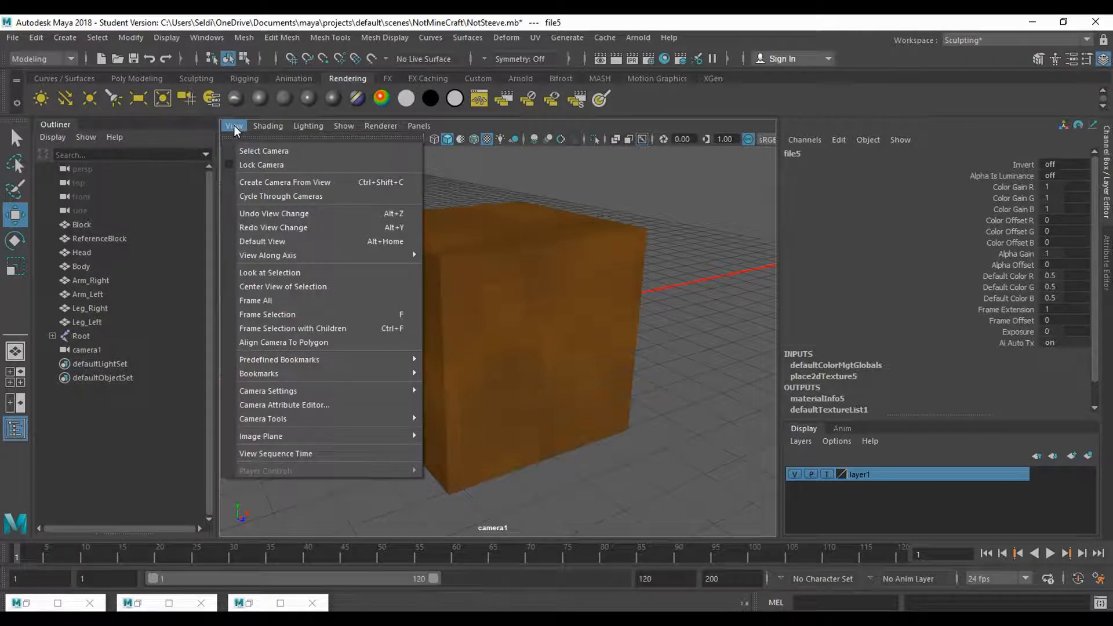
pyautogui.click(256, 154)
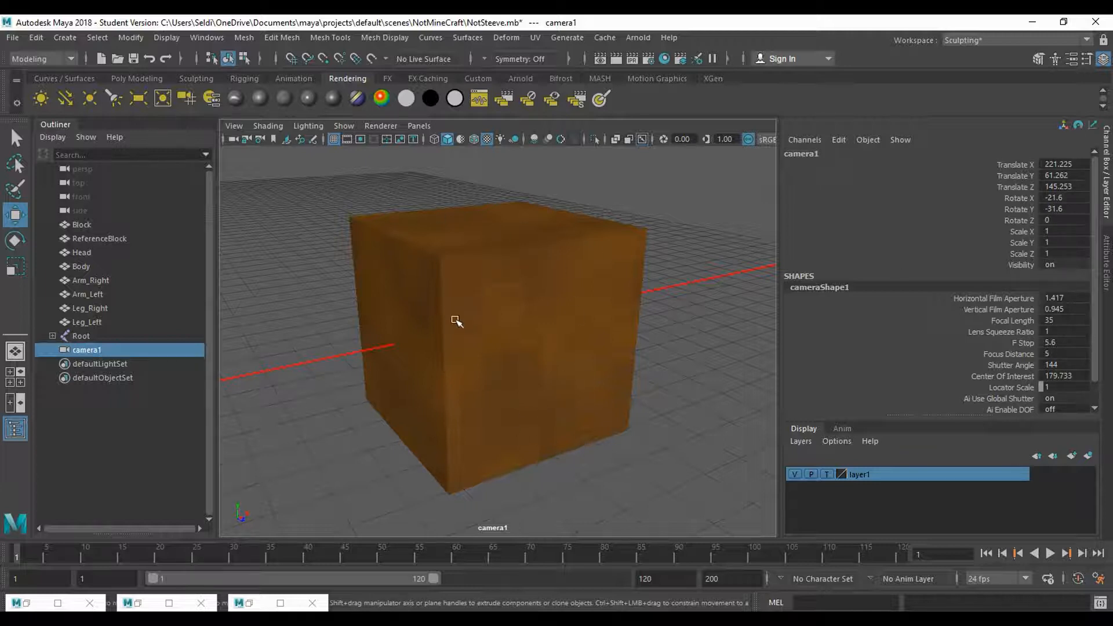
pyautogui.moveTo(234, 558); pyautogui.dragTo(12, 559)
pyautogui.press('s')
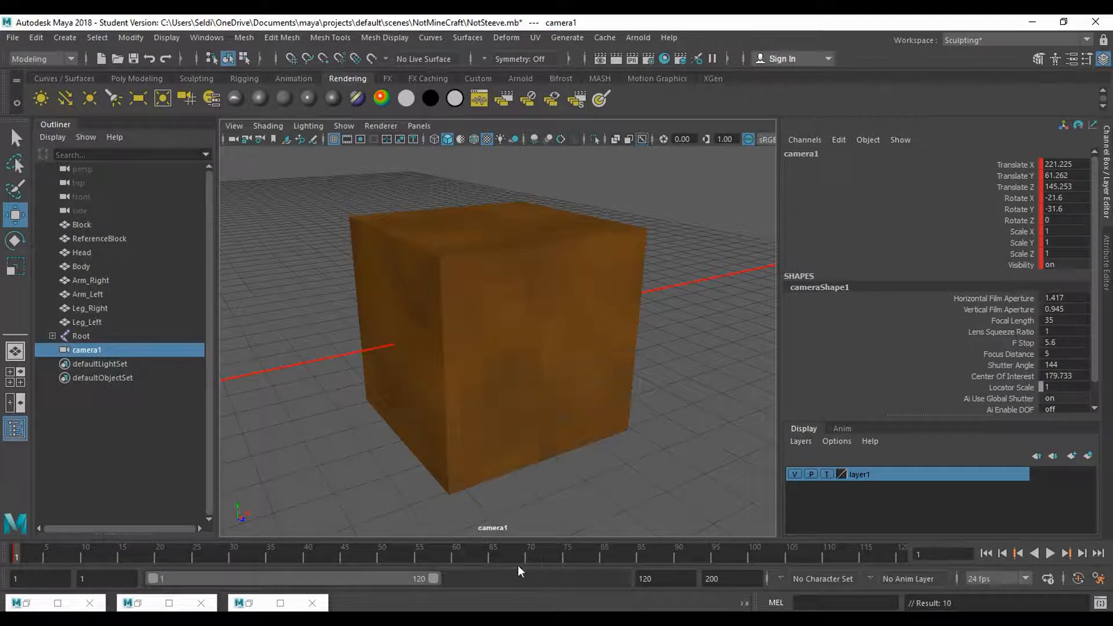
pyautogui.moveTo(634, 348); pyautogui.dragTo(359, 383)
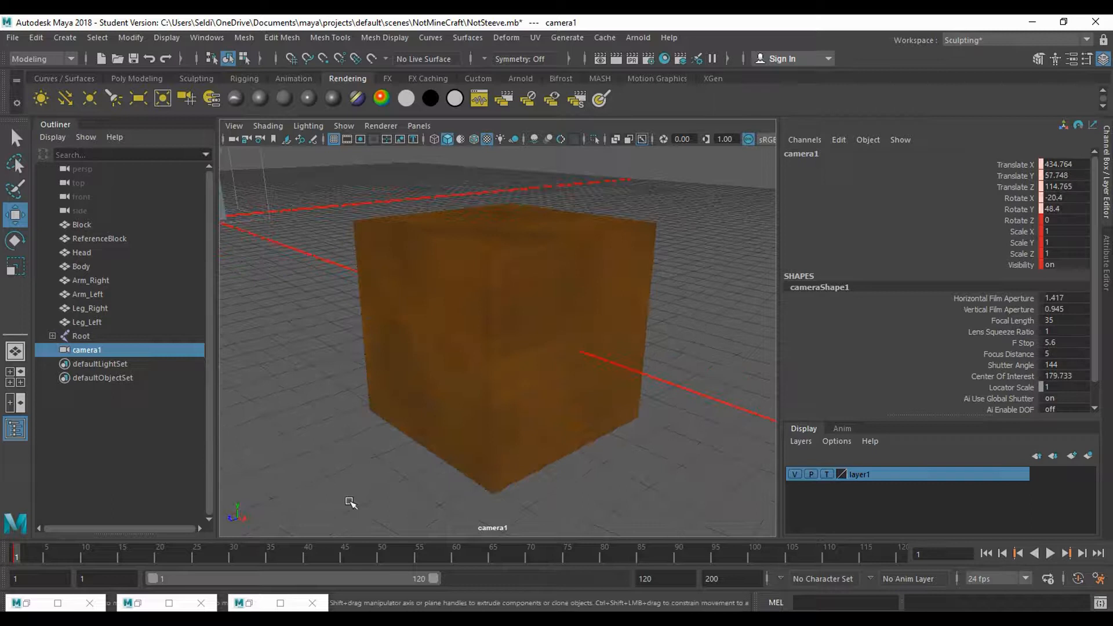
pyautogui.hotkey('ctrl', 'z')
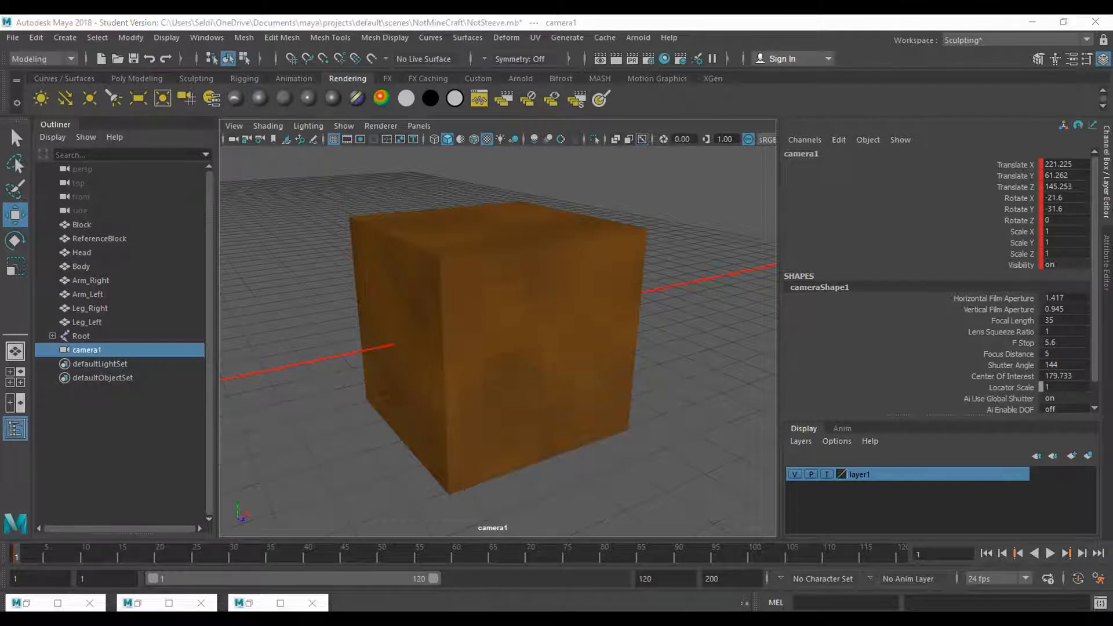
# - Switch to Block_Textures.psd in Photoshop, show the UVs layer, and add an empty layer above Dirt
pyautogui.hotkey('alt', 'Tab')
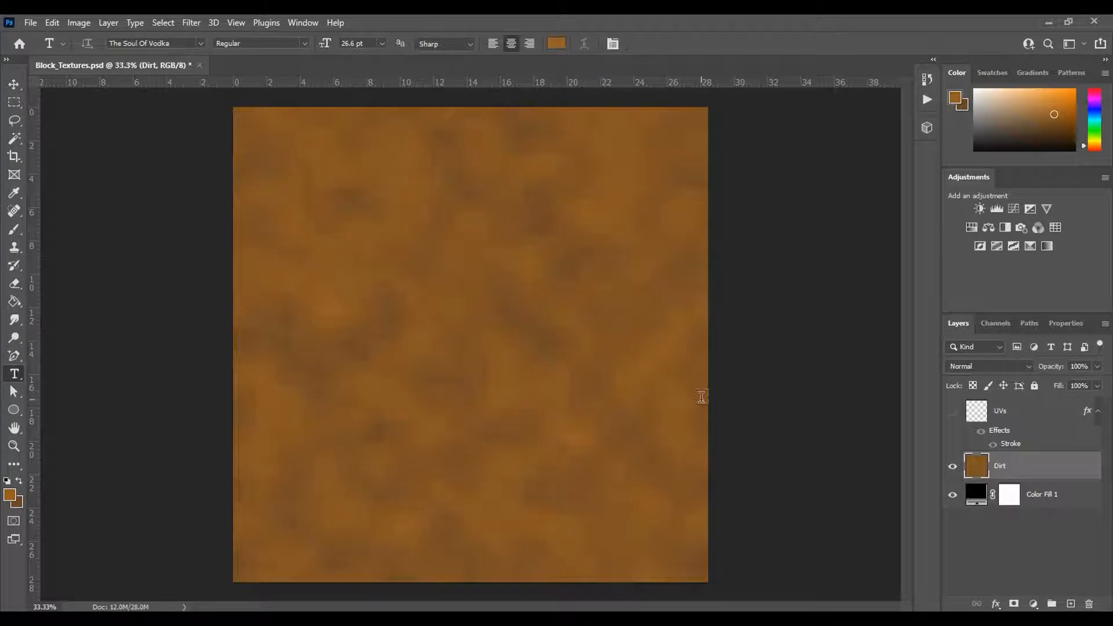
pyautogui.click(954, 412)
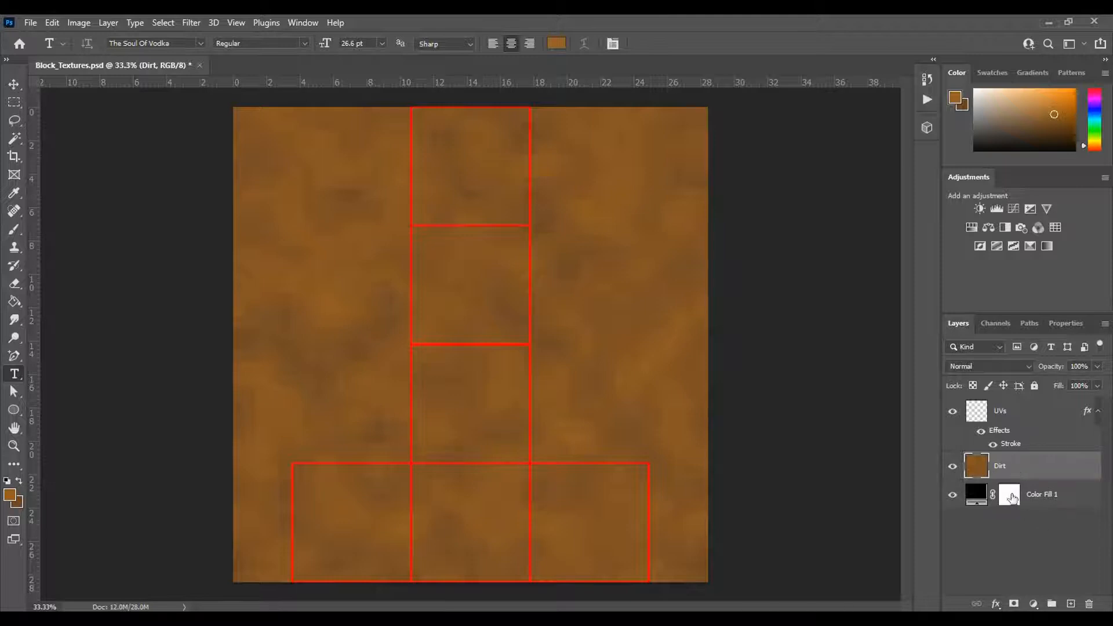
pyautogui.click(1066, 603)
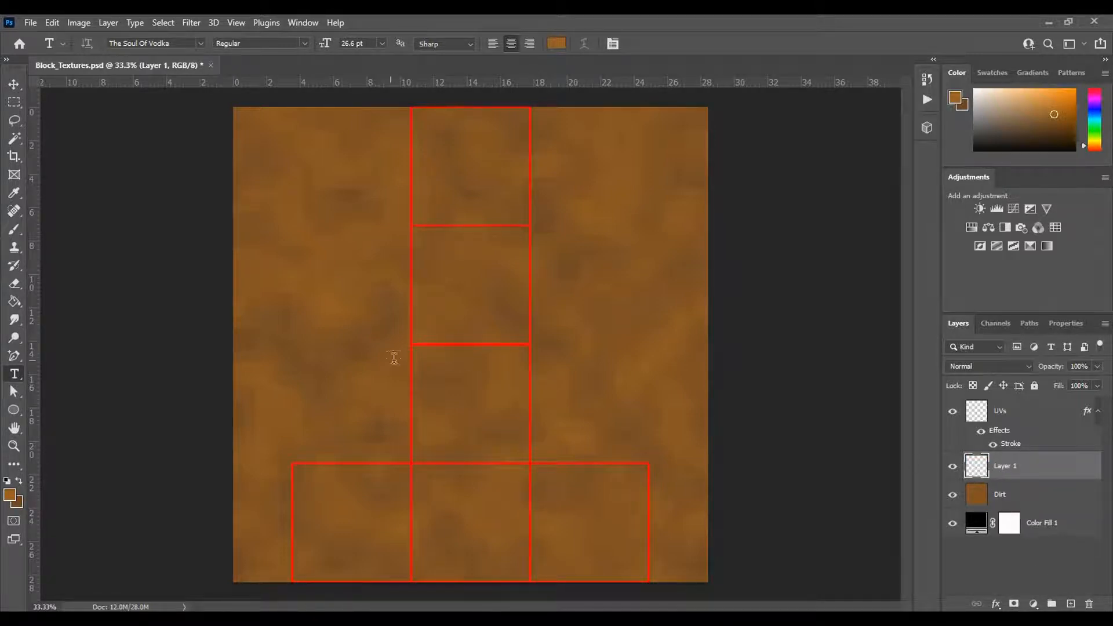
# - Set the foreground color to a medium green and the background color to the brighter green 4ab327
pyautogui.click(1096, 136)
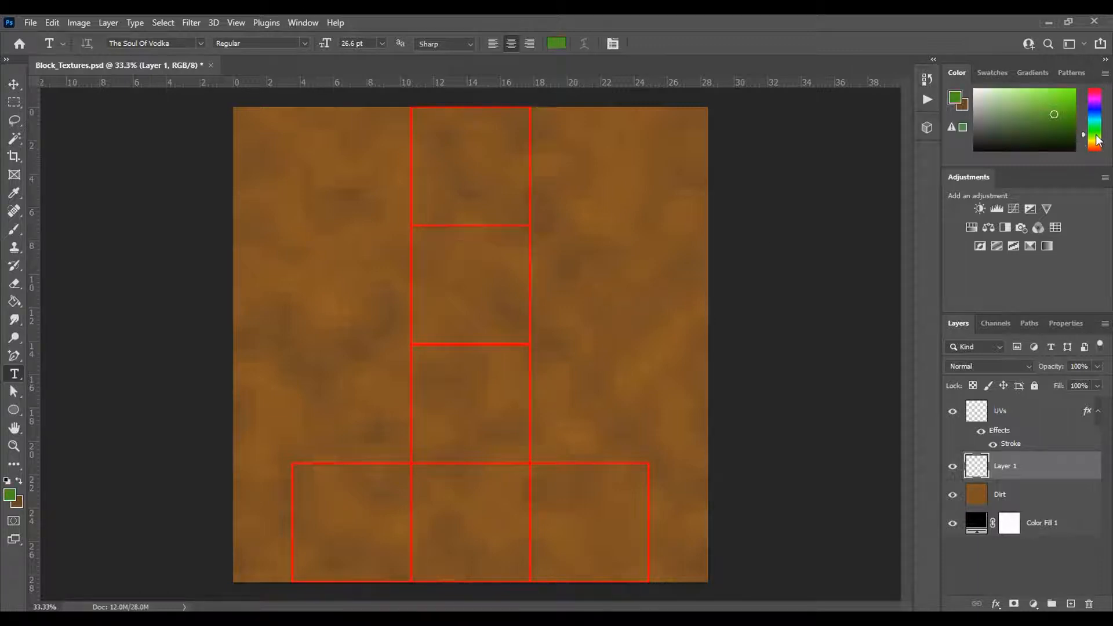
pyautogui.click(964, 106)
pyautogui.click(965, 106)
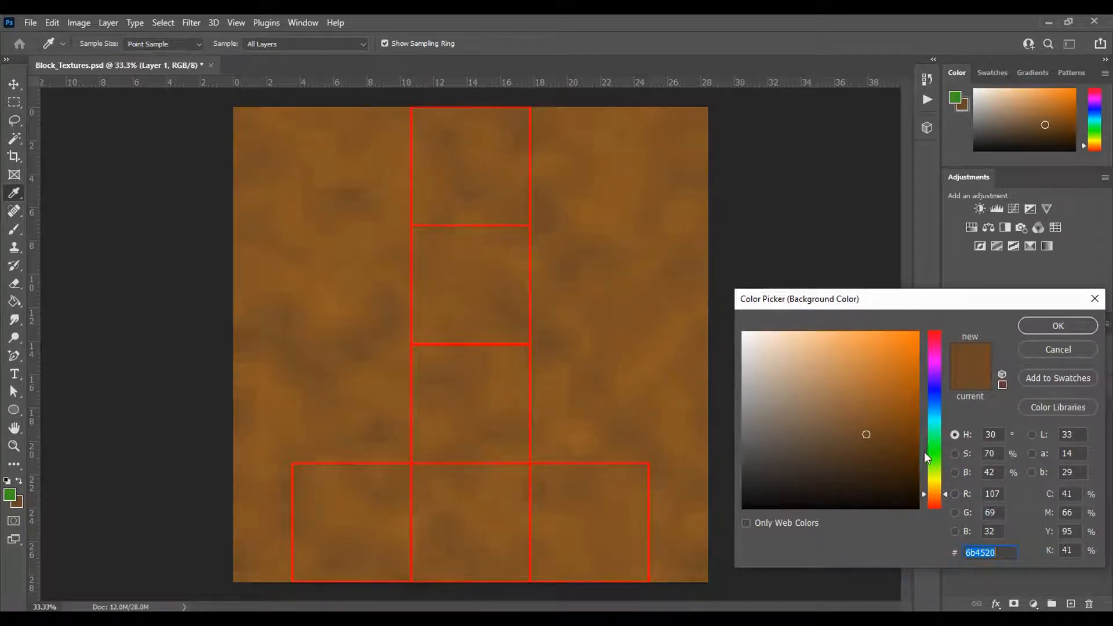
pyautogui.click(956, 97)
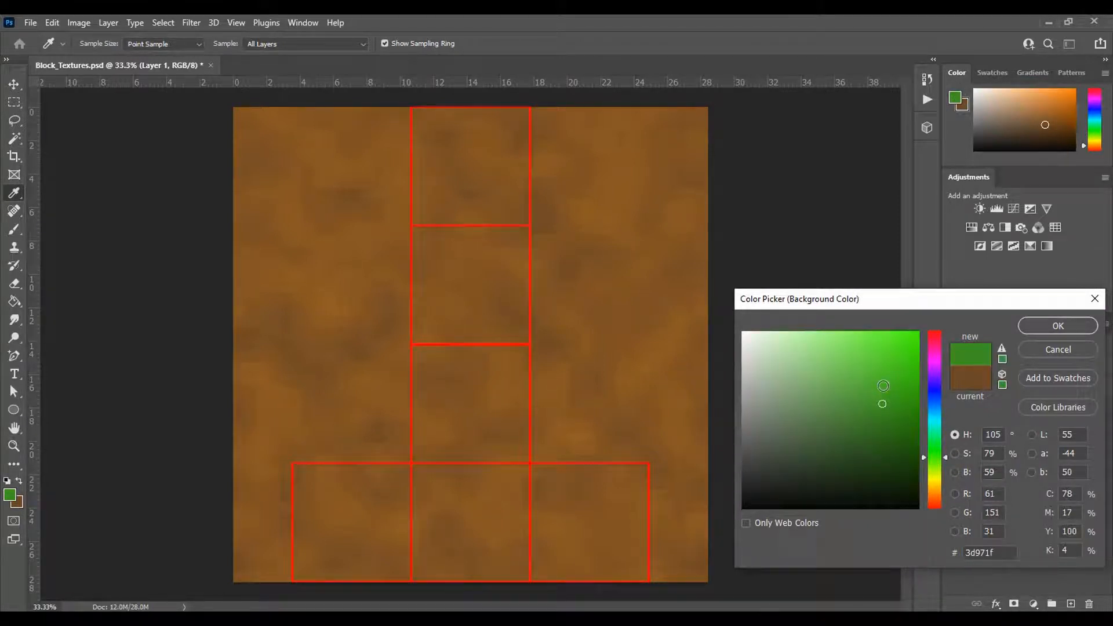
pyautogui.click(881, 385)
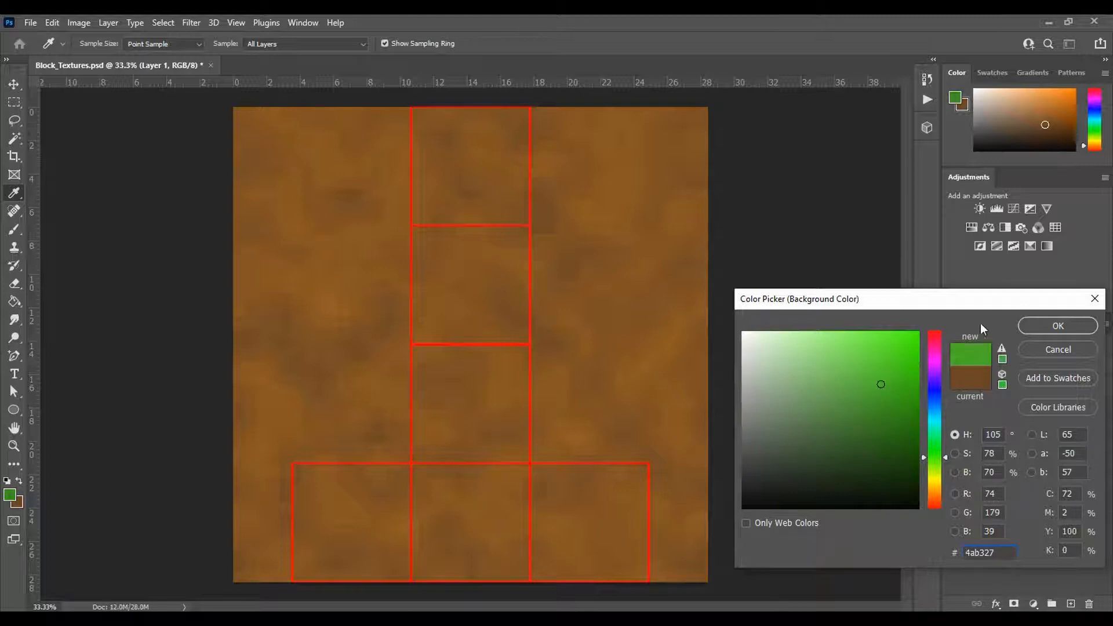
pyautogui.click(1025, 326)
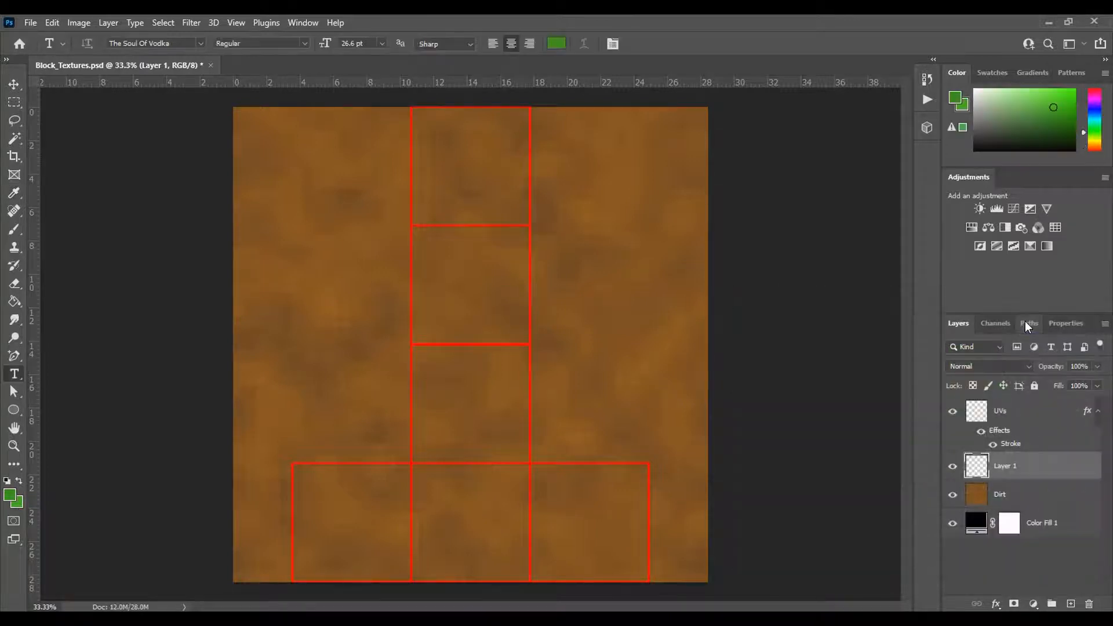
# - Fill the empty layer above Dirt with green clouds using the Clouds render filter
pyautogui.click(186, 23)
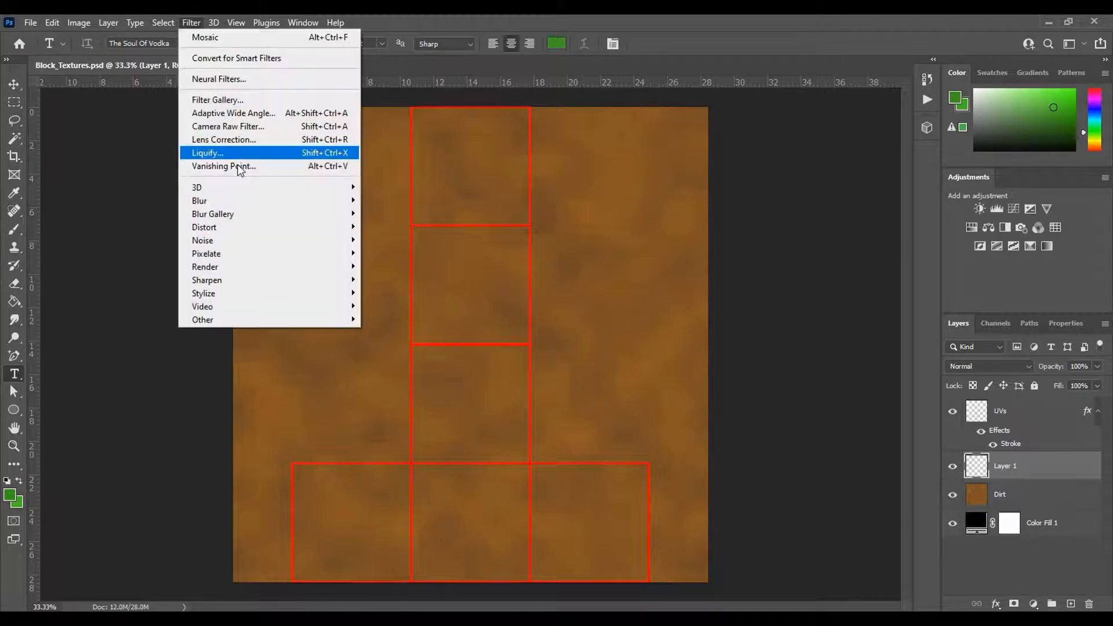
pyautogui.moveTo(253, 267)
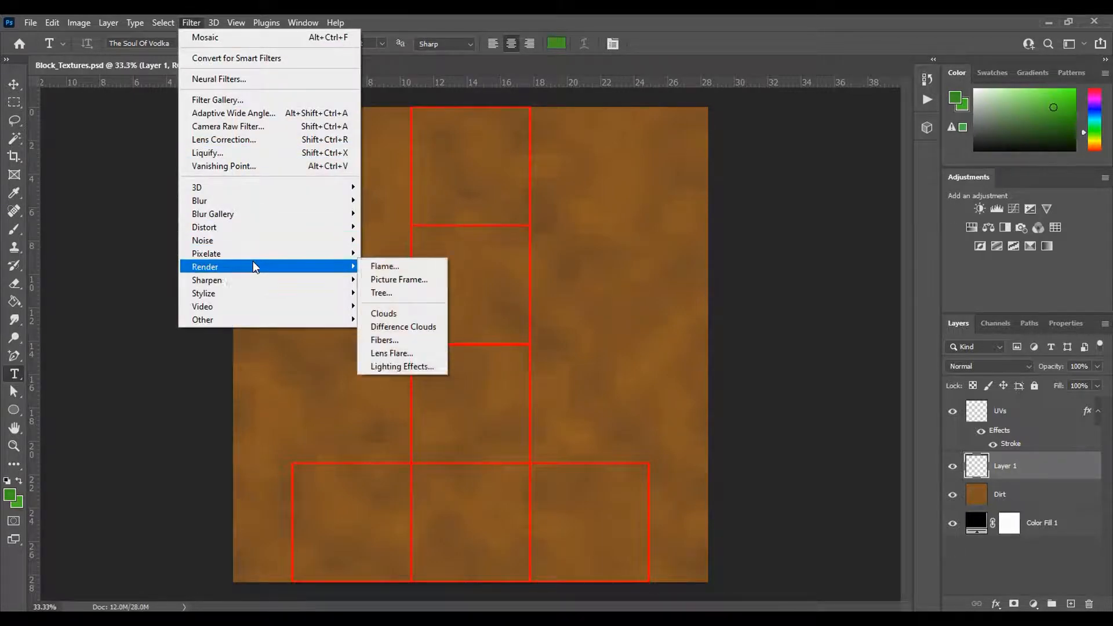
pyautogui.click(390, 313)
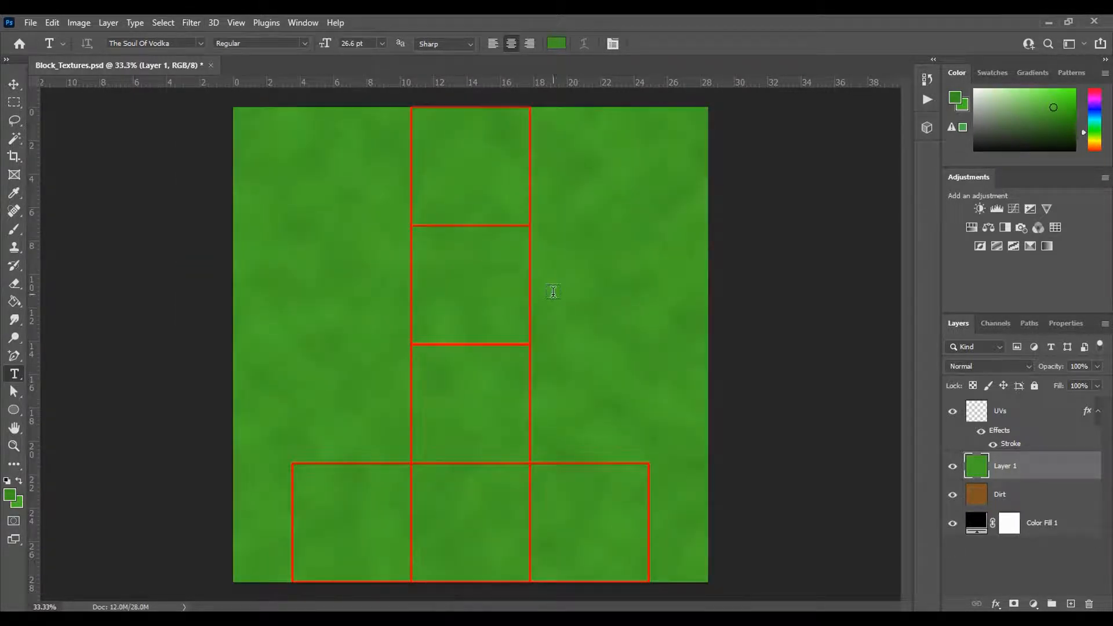
pyautogui.click(186, 24)
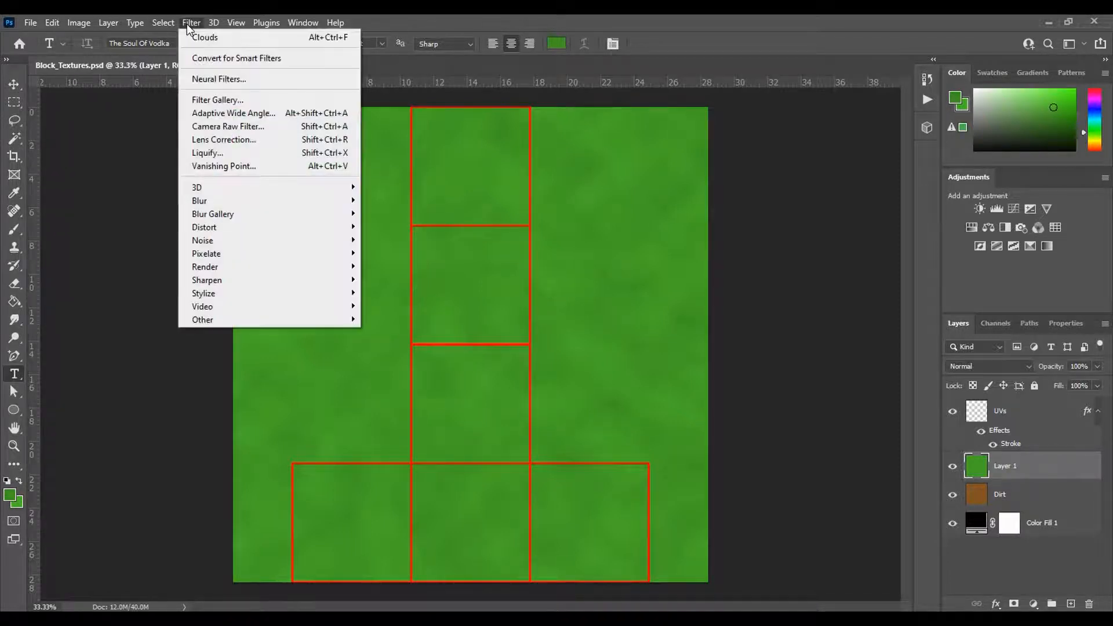
pyautogui.moveTo(243, 261)
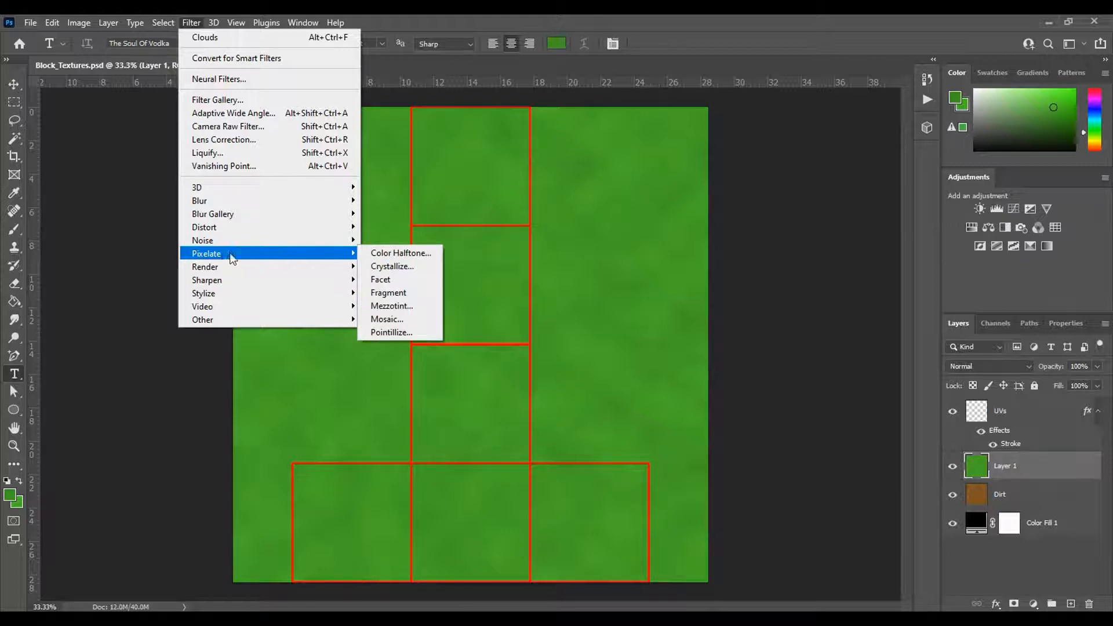
pyautogui.click(136, 241)
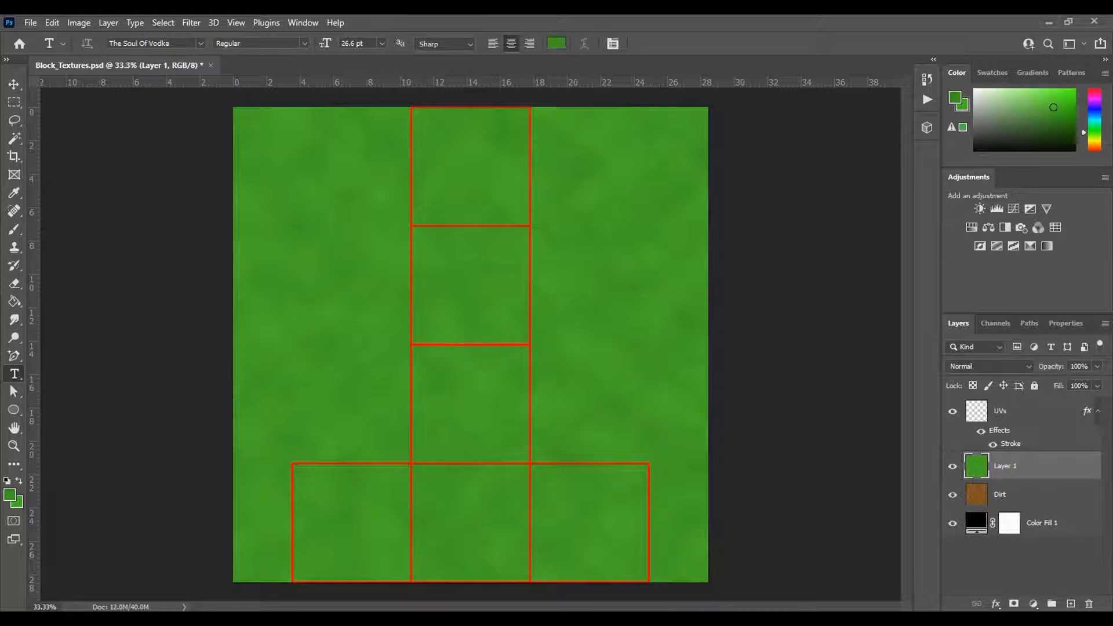
# - Add a layer mask to the green clouds layer and make the mask the active editing target
pyautogui.hotkey('alt', 'Tab')
pyautogui.click(13, 85)
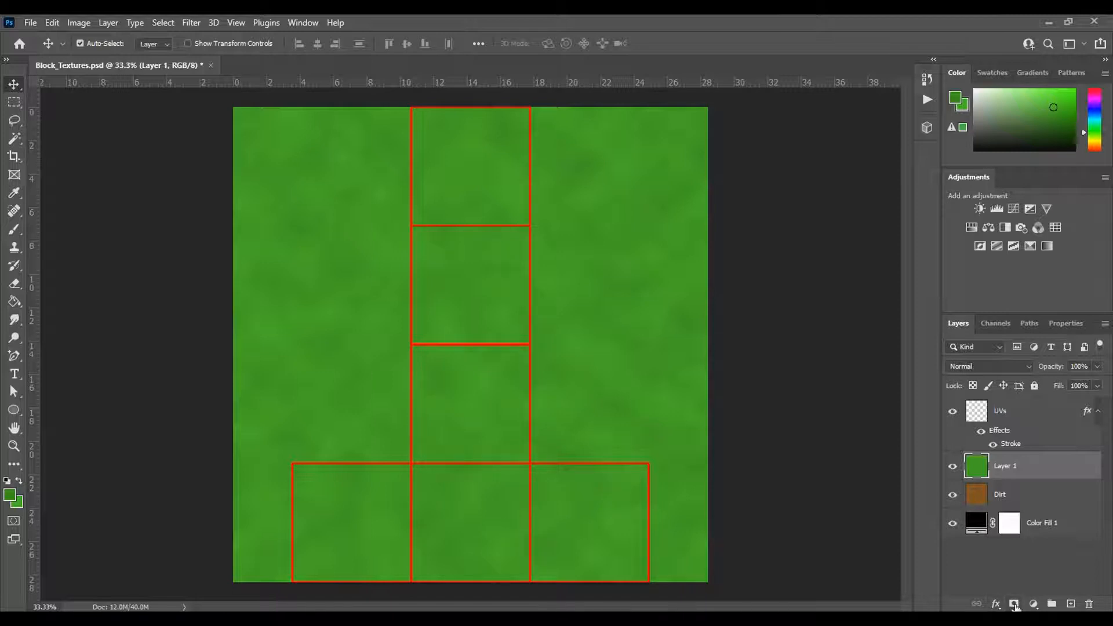
pyautogui.click(1014, 604)
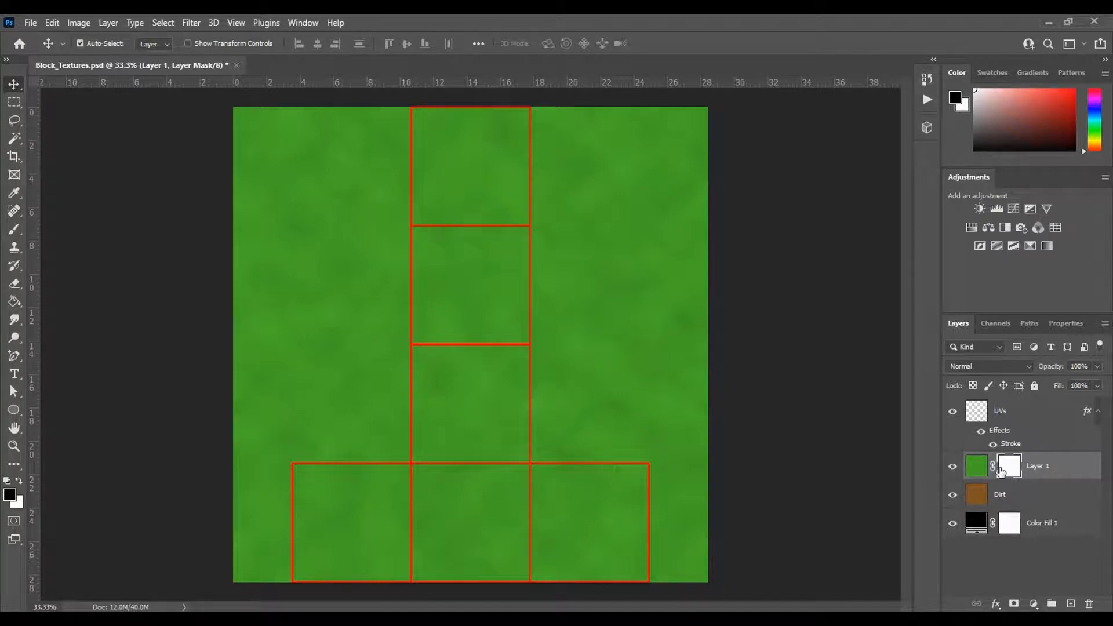
pyautogui.click(977, 466)
pyautogui.doubleClick(1009, 468)
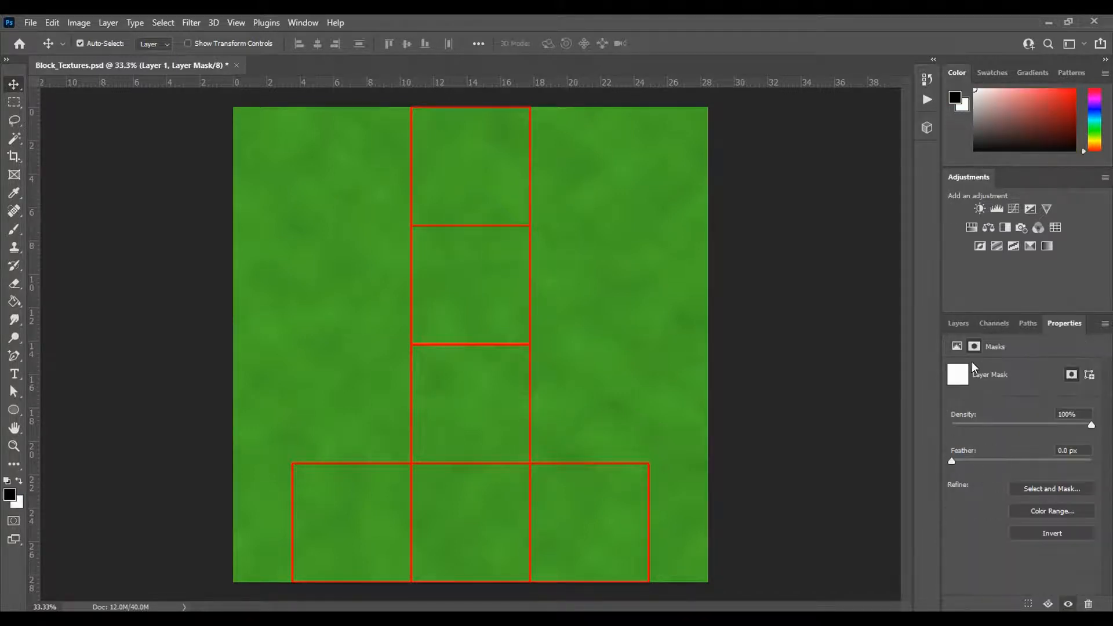
pyautogui.click(958, 323)
pyautogui.click(976, 472)
pyautogui.click(1005, 473)
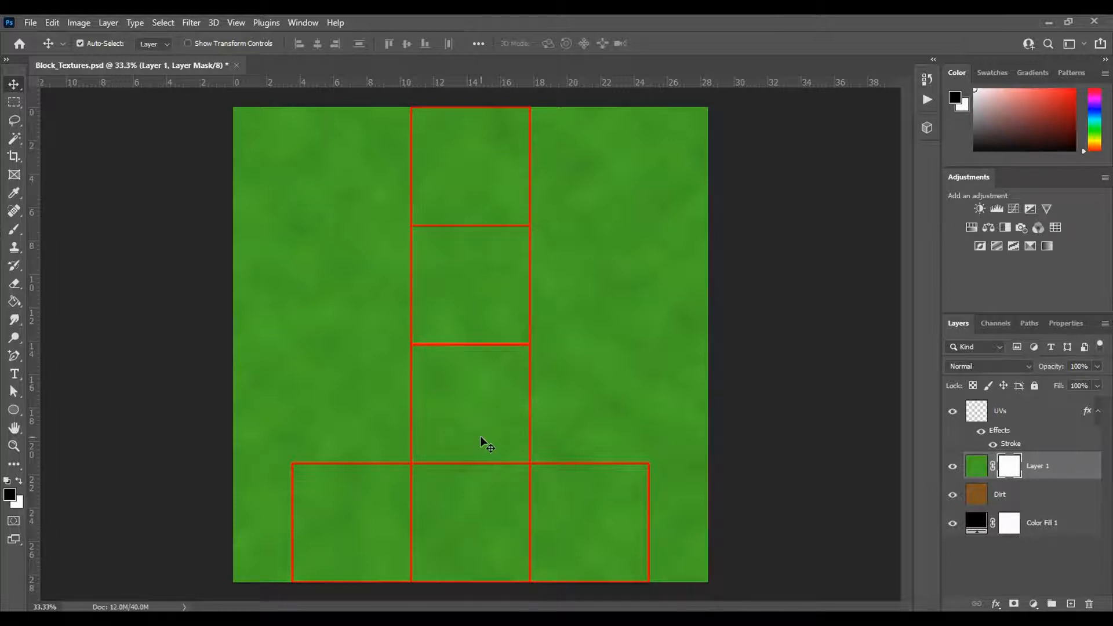
# - Marquee-select a rectangle about 25.6 in wide and 12.3 in high around the third UV square from the top, then invert the selection
pyautogui.click(14, 102)
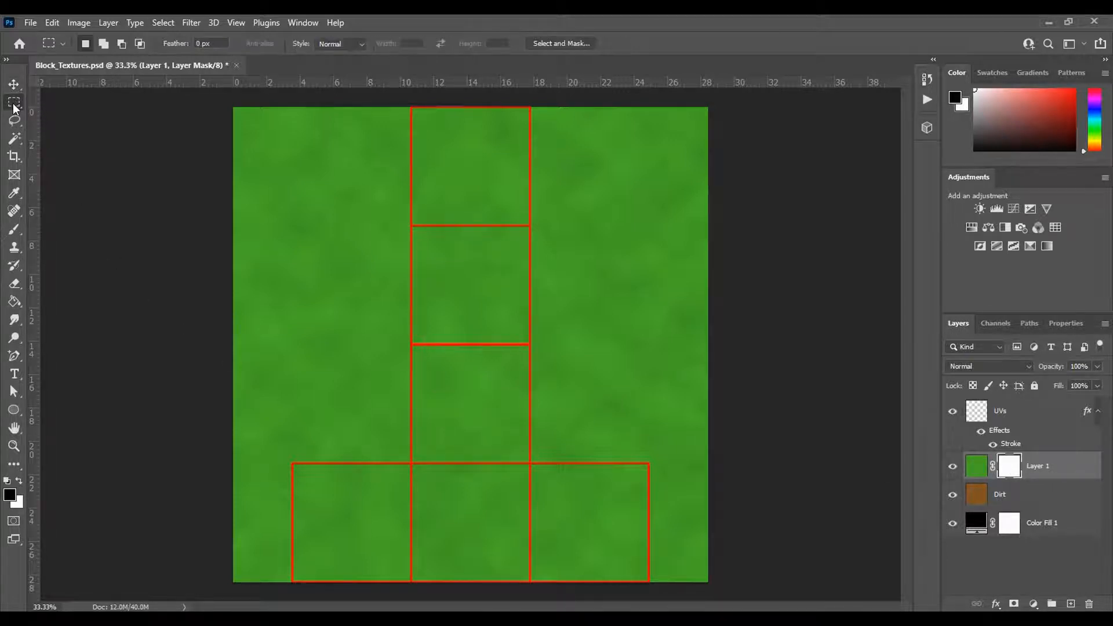
pyautogui.rightClick(13, 105)
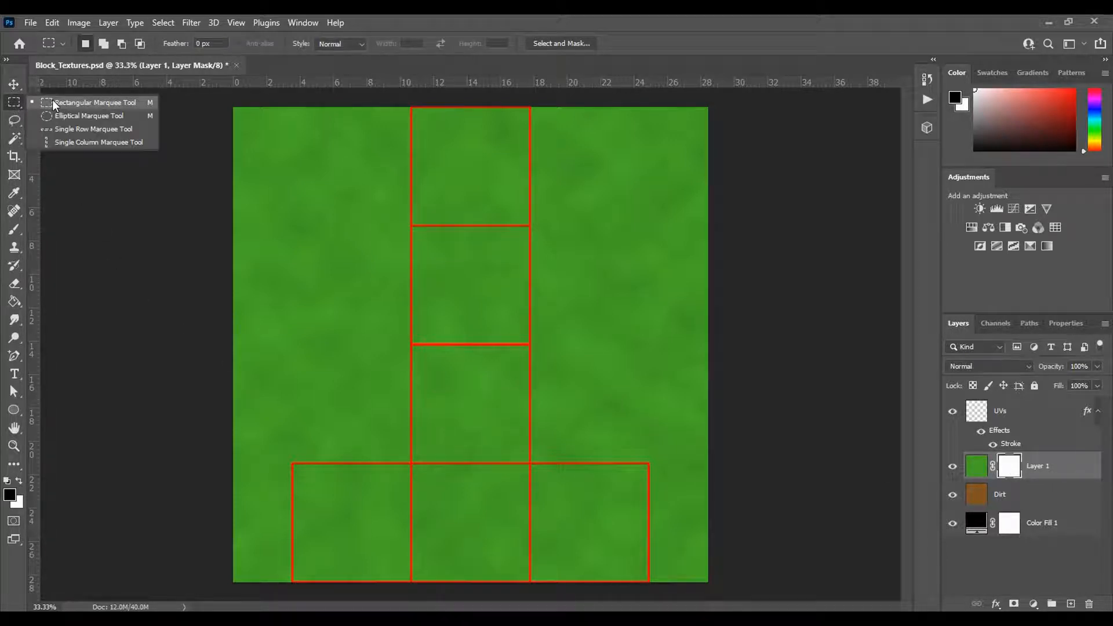
pyautogui.click(85, 103)
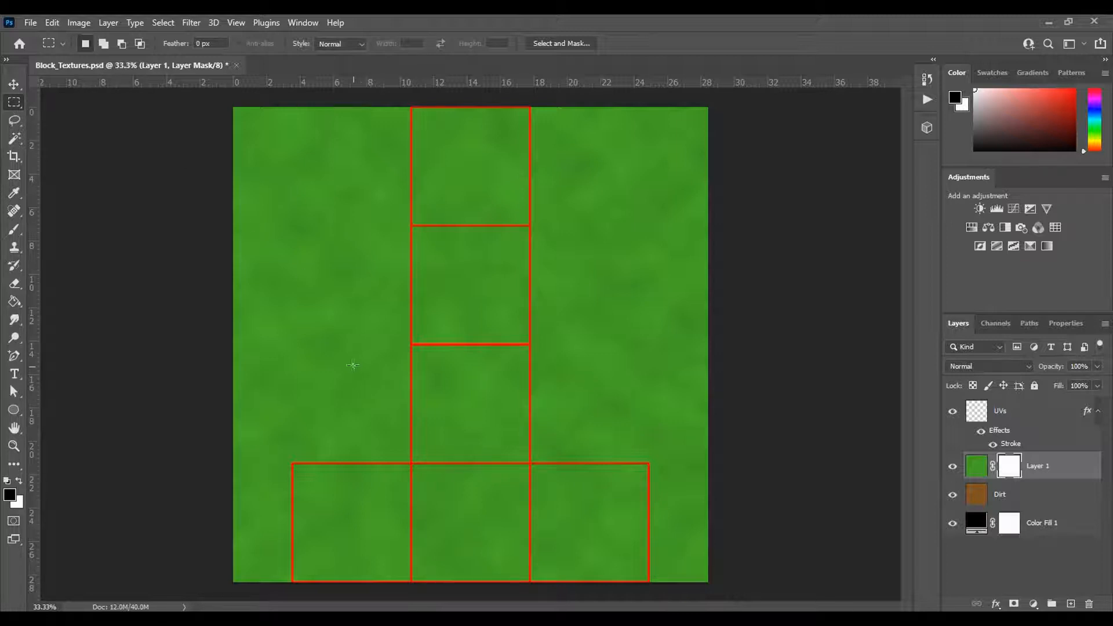
pyautogui.moveTo(261, 293); pyautogui.dragTo(688, 498)
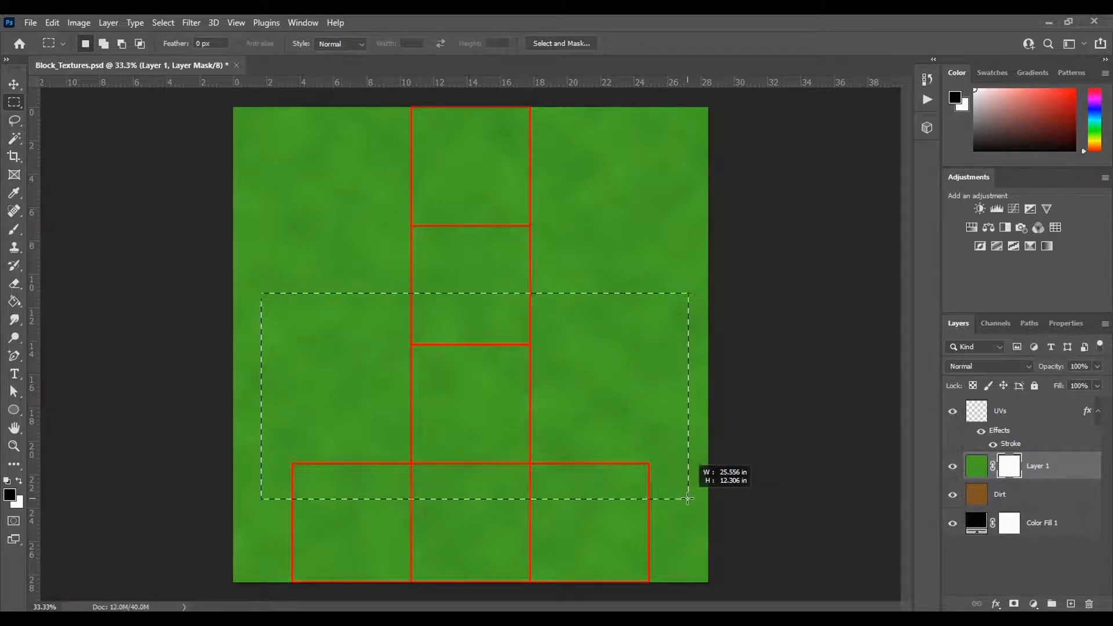
pyautogui.moveTo(687, 498); pyautogui.dragTo(688, 498)
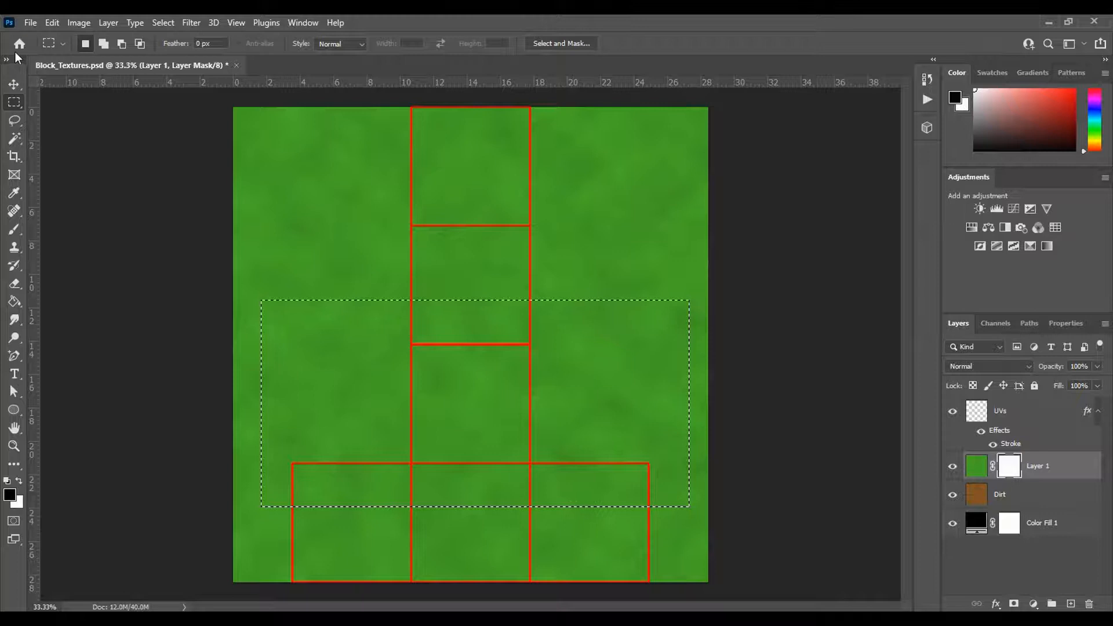
pyautogui.click(165, 23)
pyautogui.click(179, 81)
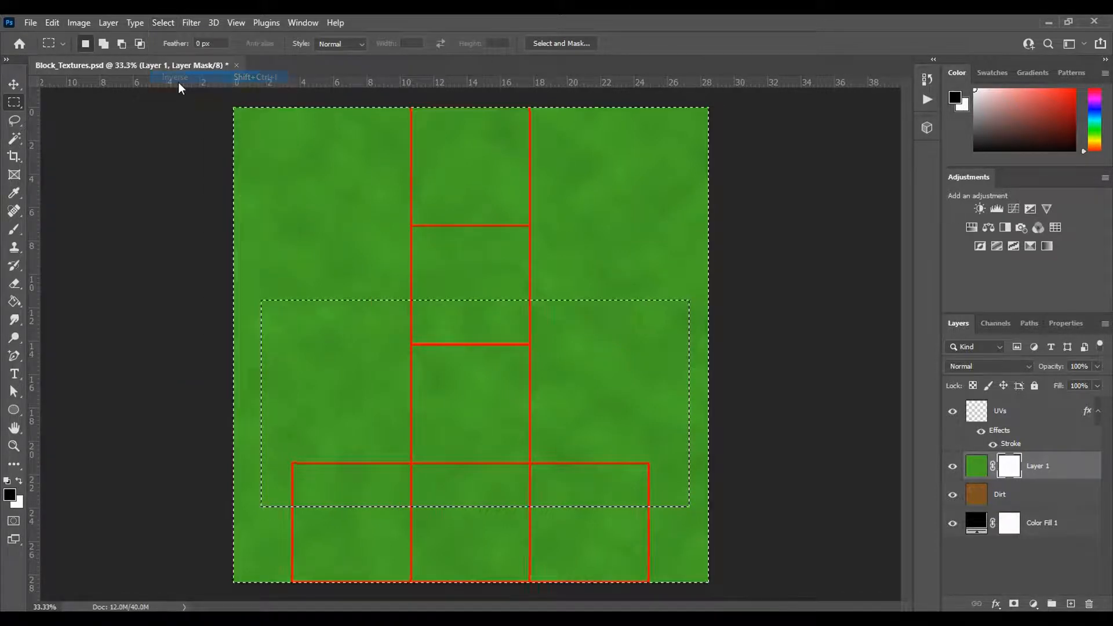
# - Fill the inverted selection on the green layer's mask with black, deselect, and make the layer's image active again
pyautogui.click(20, 482)
pyautogui.click(19, 482)
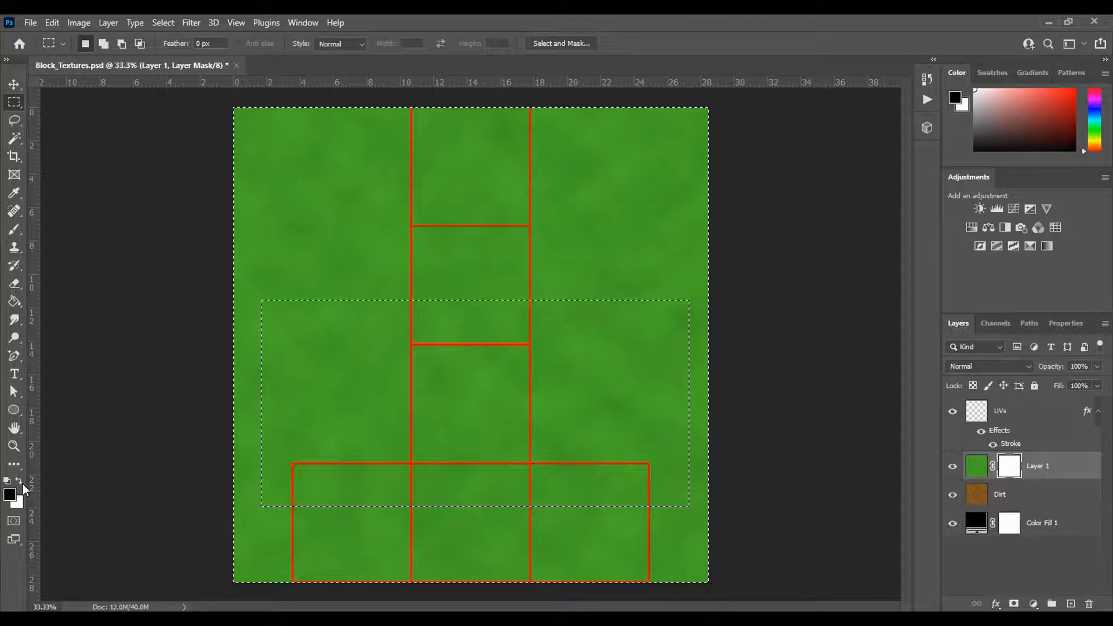
pyautogui.click(22, 484)
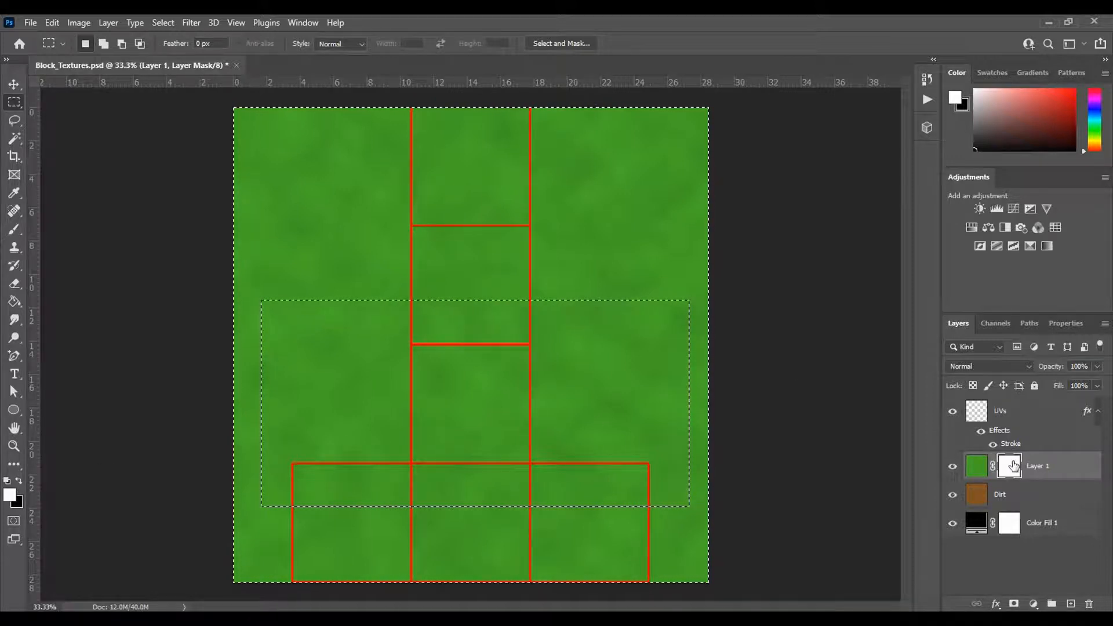
pyautogui.click(977, 473)
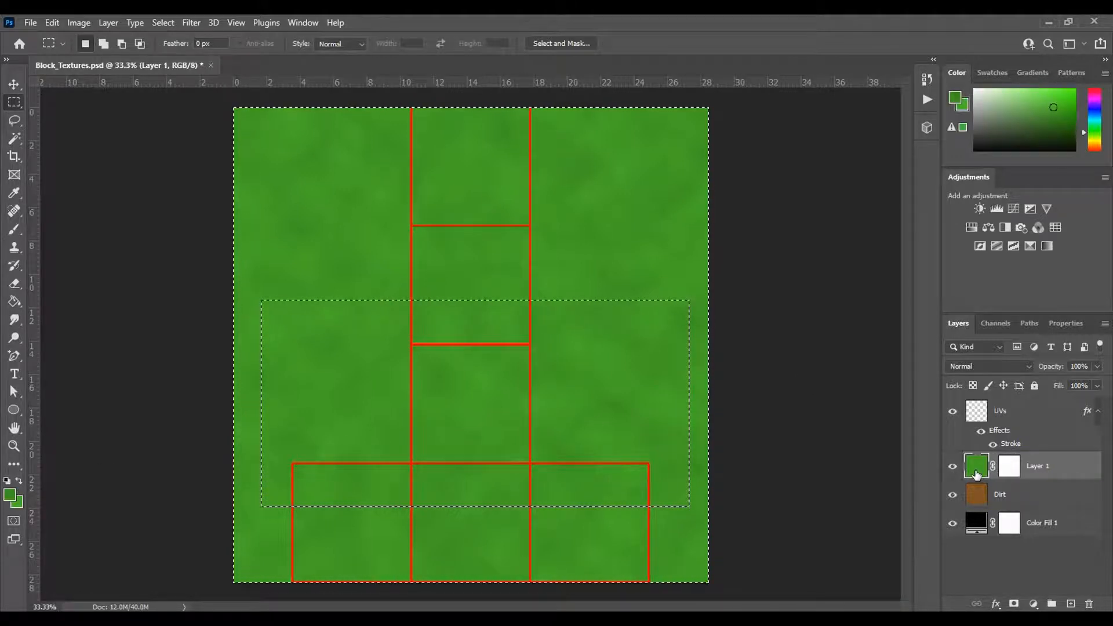
pyautogui.click(1010, 472)
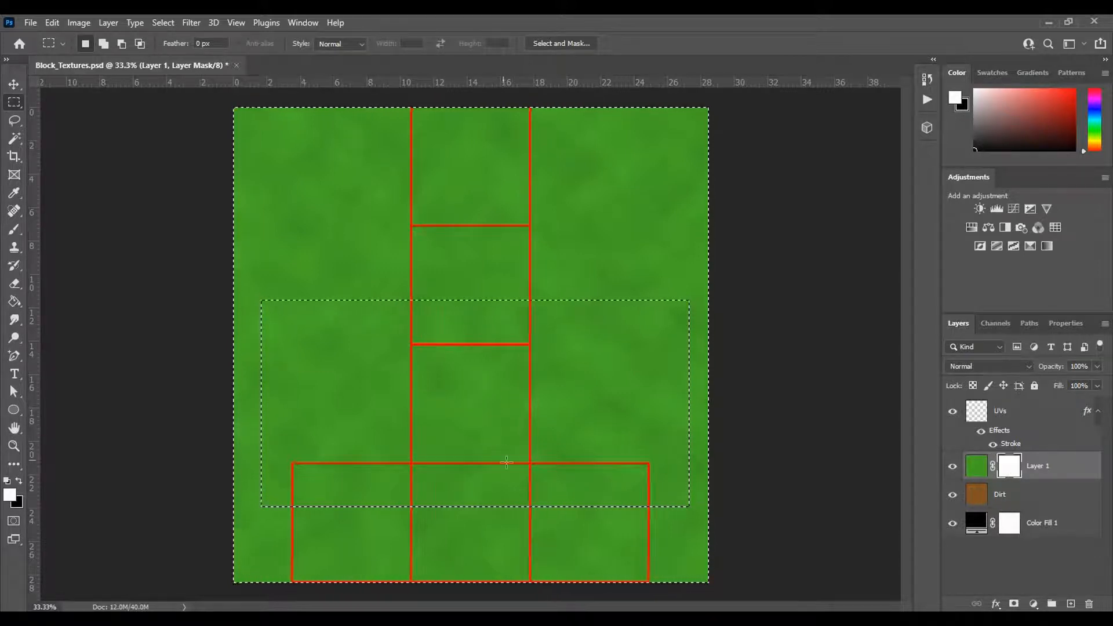
pyautogui.hotkey('ctrl', 'BackSpace')
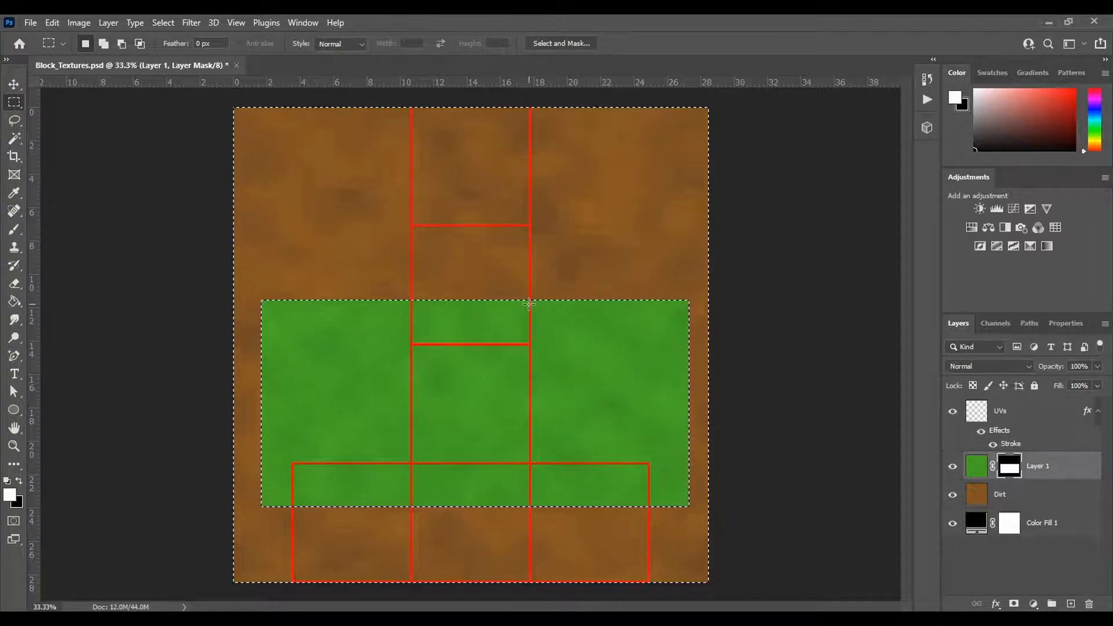
pyautogui.hotkey('ctrl', 'd')
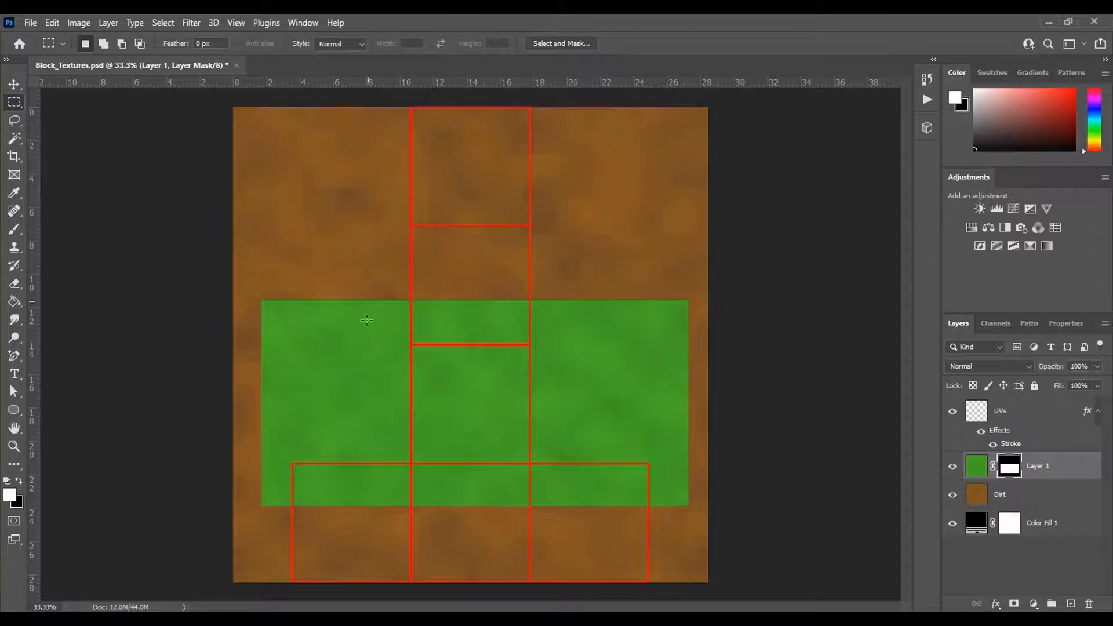
pyautogui.click(976, 466)
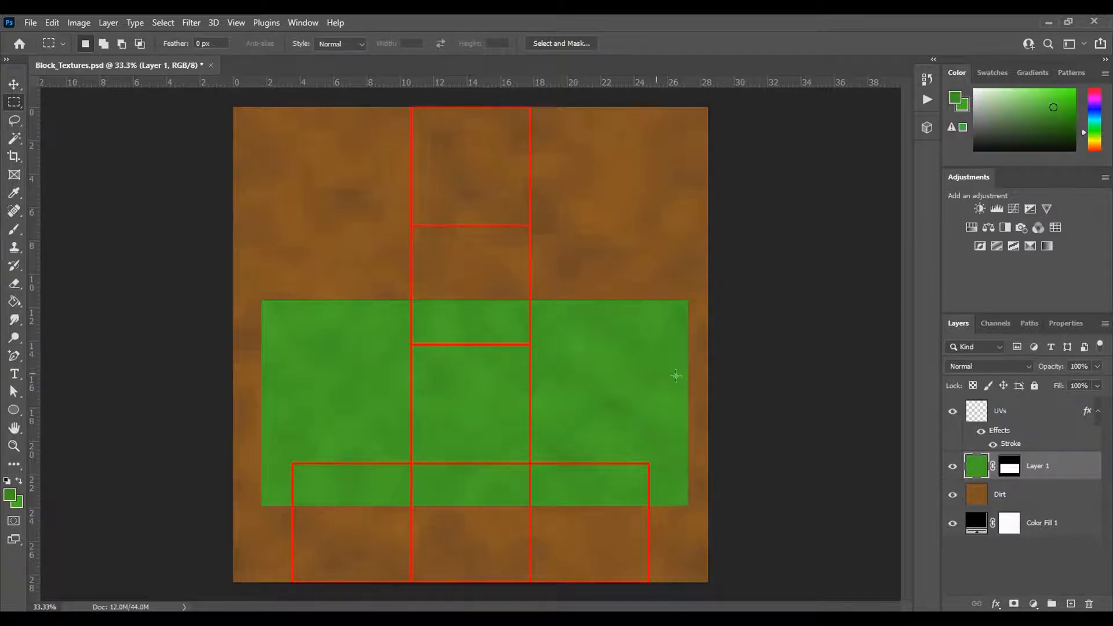
# - Start saving a copy of the document in the NotMineCraft folder with Targa as the file format
pyautogui.click(30, 23)
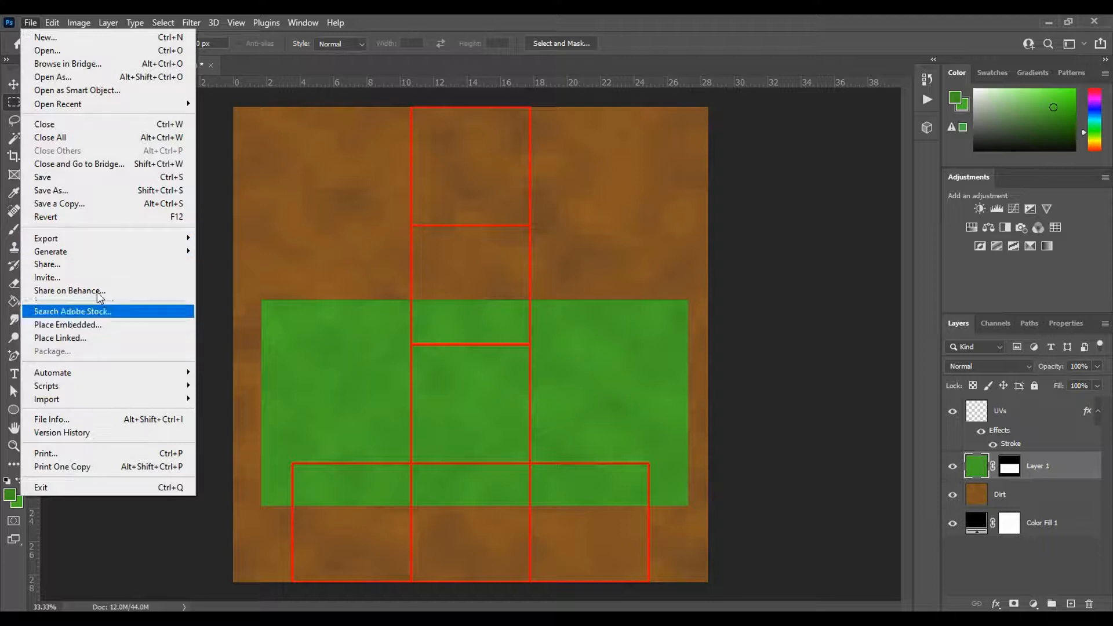
pyautogui.click(74, 204)
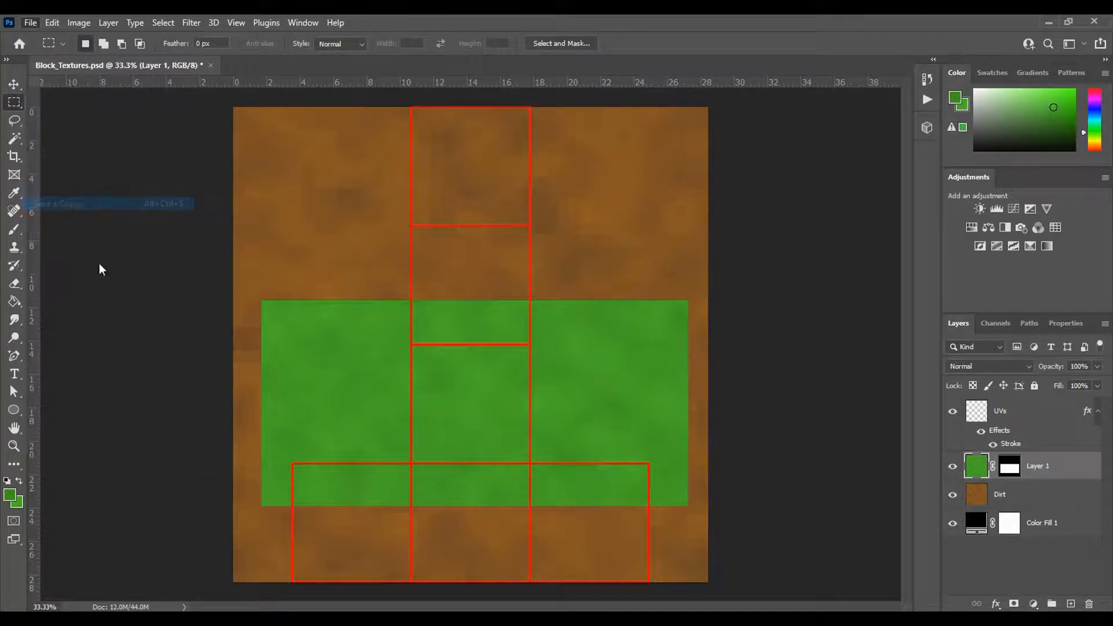
pyautogui.click(200, 276)
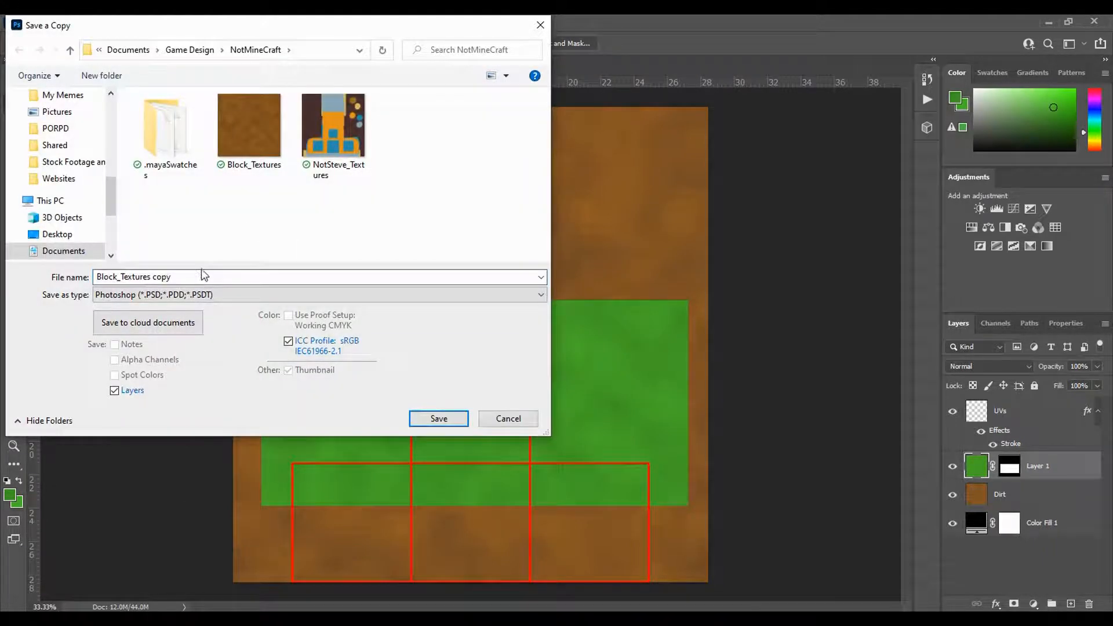
pyautogui.press('BackSpace')
pyautogui.press('BackSpace')
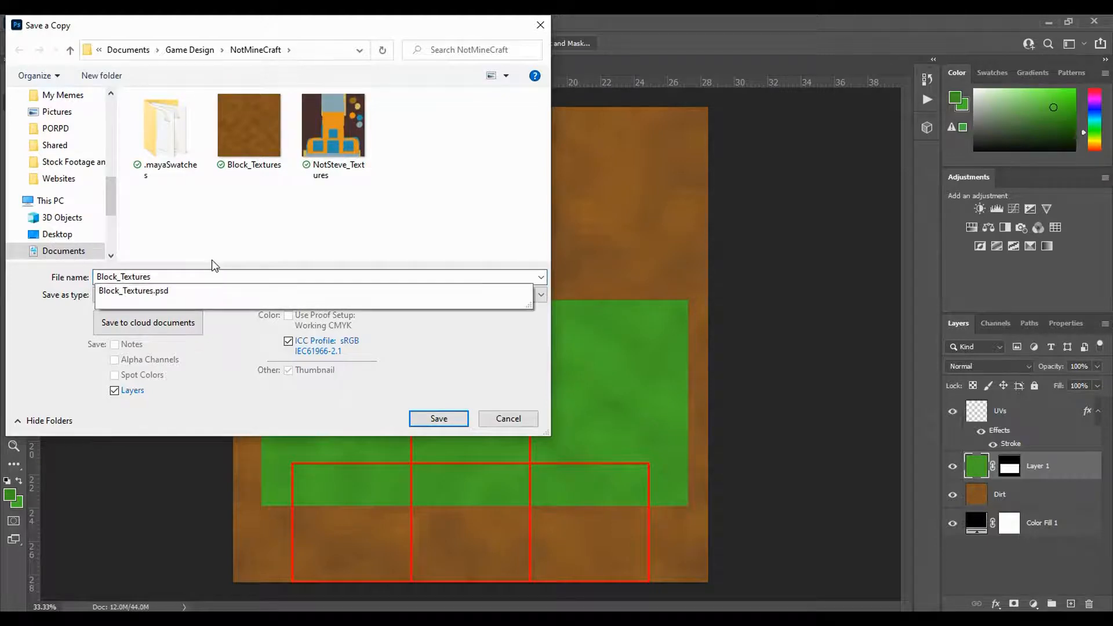
pyautogui.click(175, 295)
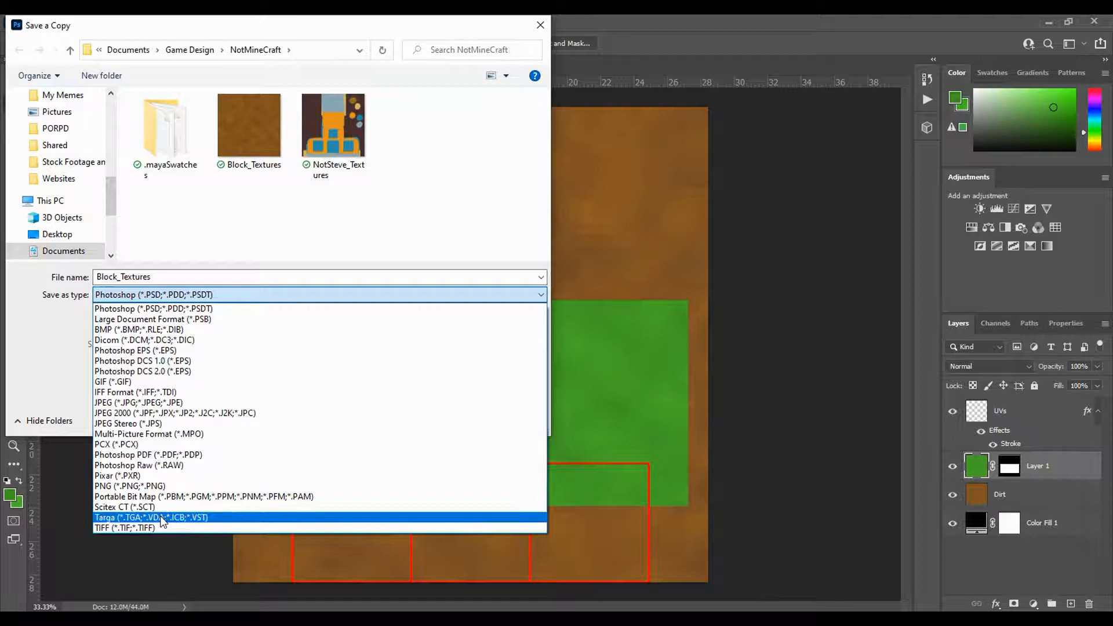
pyautogui.click(151, 517)
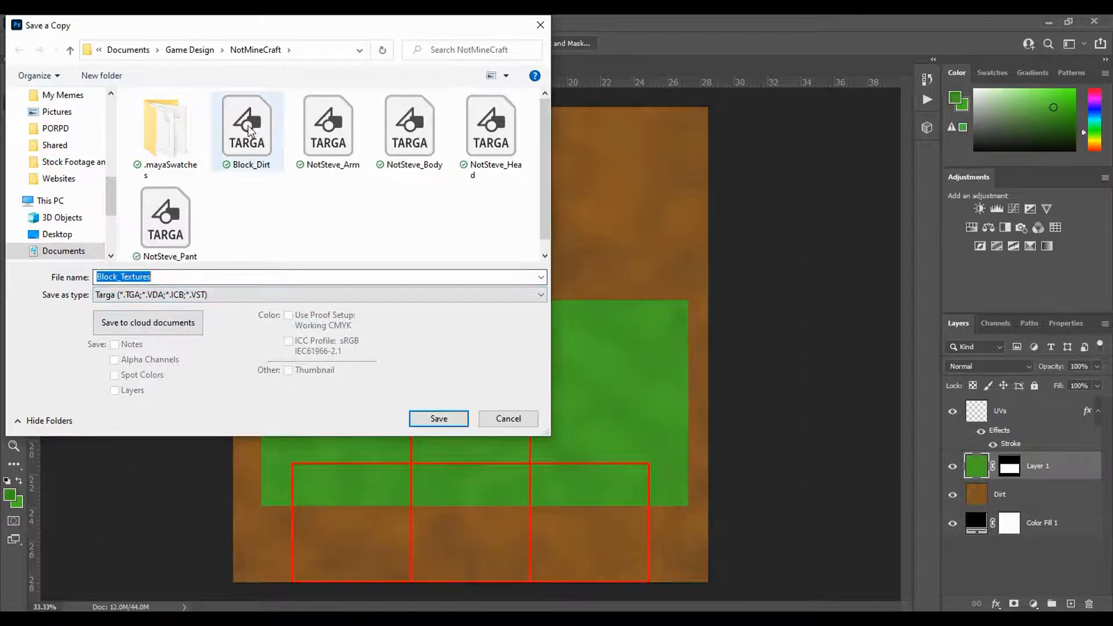
# - Name the Targa copy Block_Gra, reusing the Block_ prefix of the existing dirt file, and save it at 24 bits/pixel
pyautogui.click(247, 156)
pyautogui.doubleClick(151, 276)
pyautogui.click(151, 276)
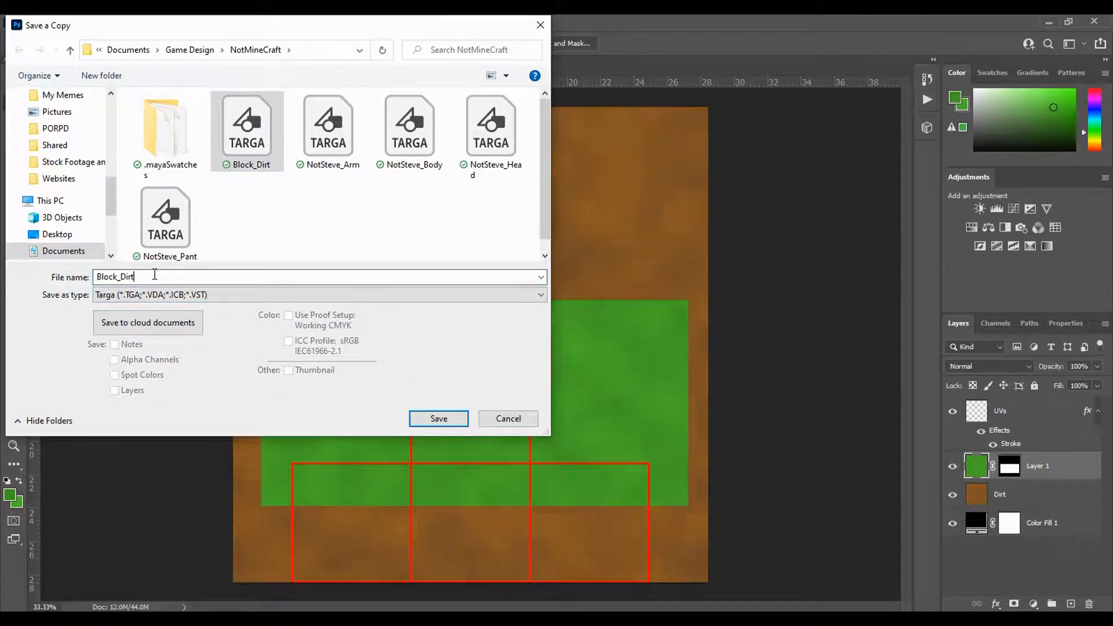
pyautogui.press('BackSpace')
pyautogui.press('BackSpace')
pyautogui.press('BackSpace')
pyautogui.press('BackSpace')
pyautogui.write('Grass')
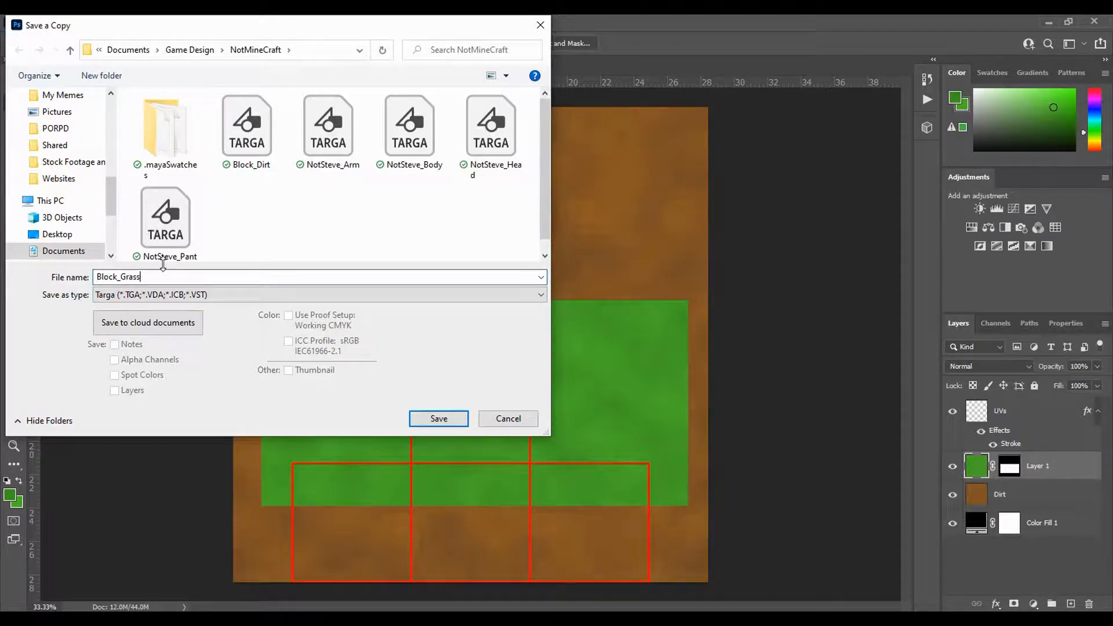
pyautogui.press('Return')
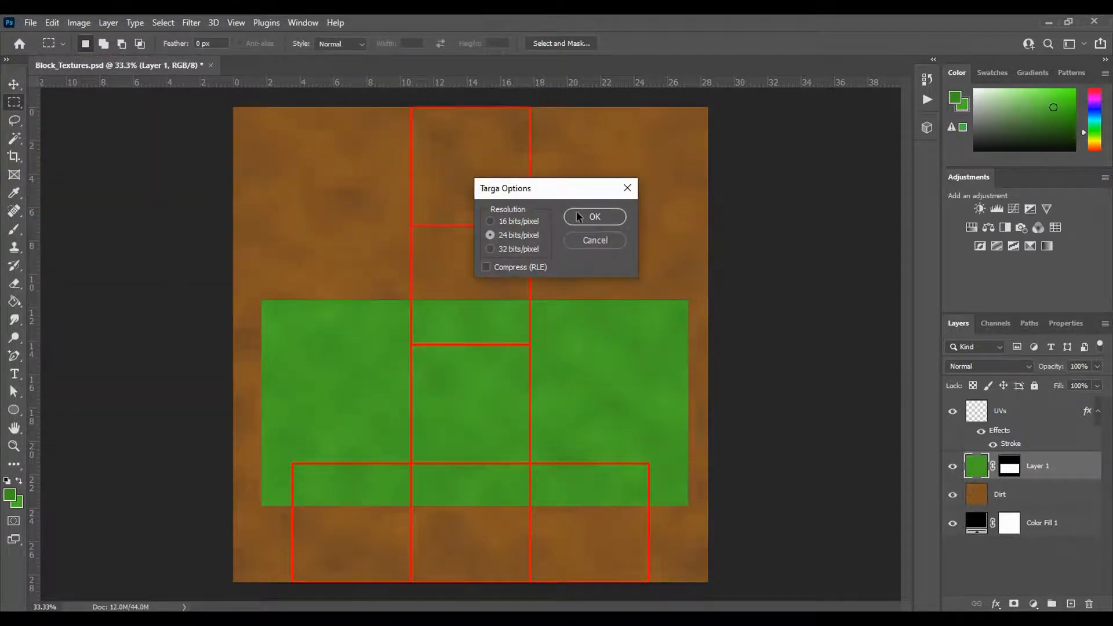
pyautogui.click(580, 223)
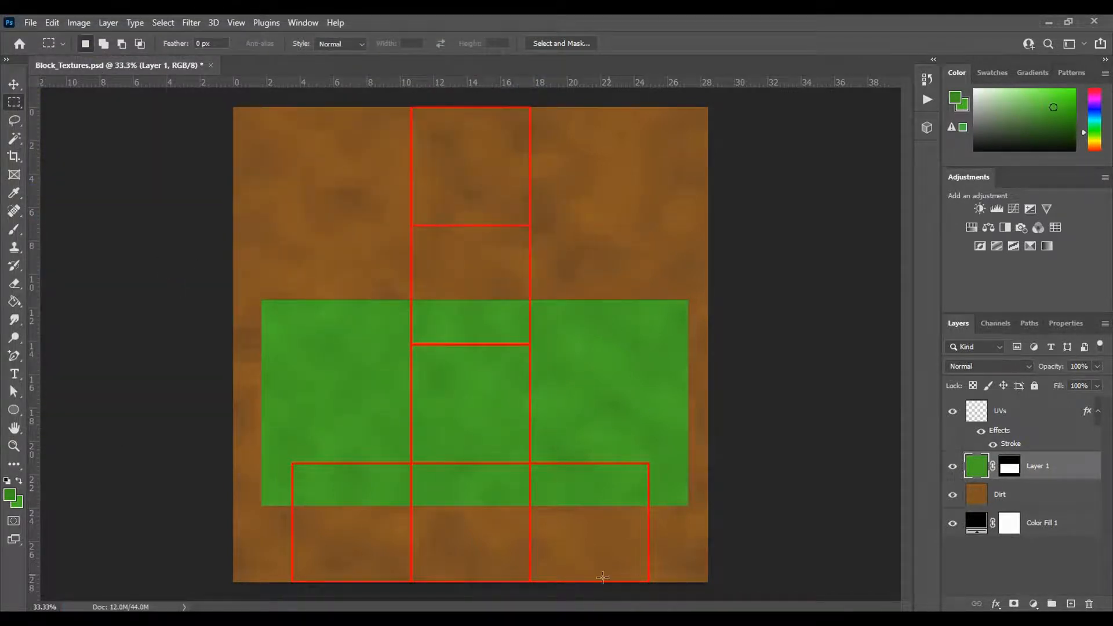
# - Switch to Maya, select the block in the camera view, and assign a new Lambert material to it
pyautogui.click(603, 551)
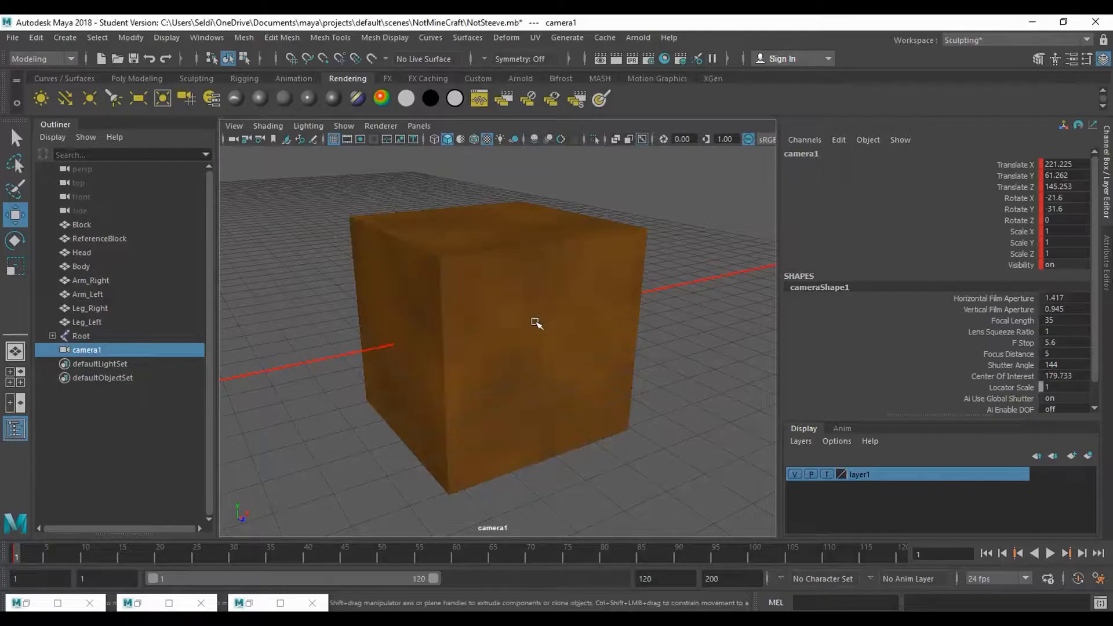
pyautogui.click(535, 323)
pyautogui.click(282, 98)
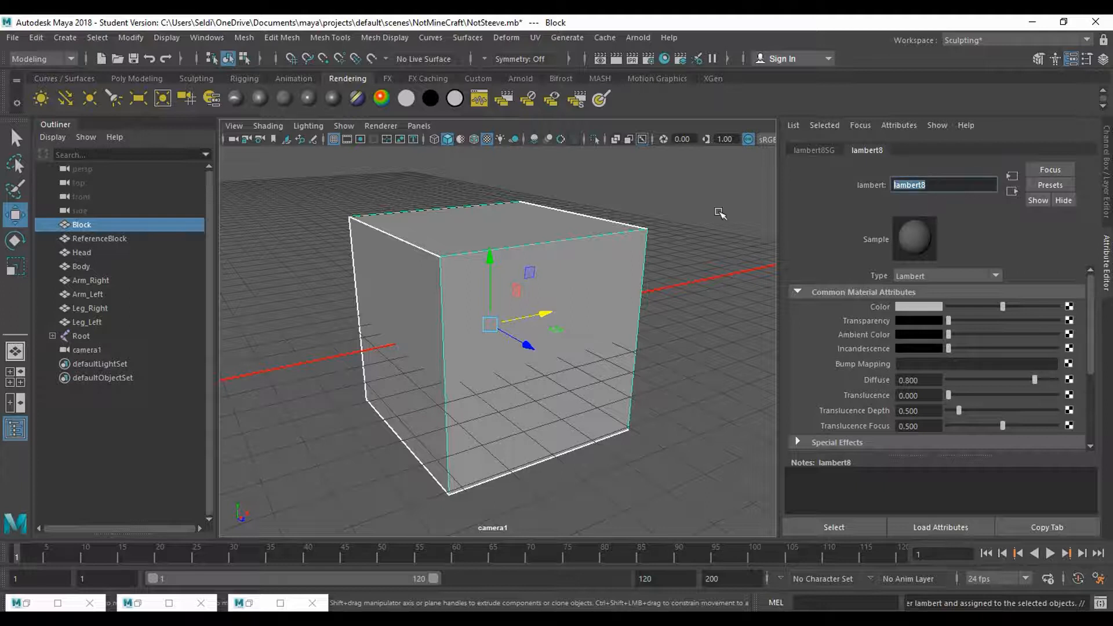
# - Name the new Lambert material Grass and use Block_Grass.tga as a file texture for its color
pyautogui.write('Grass')
pyautogui.press('Return')
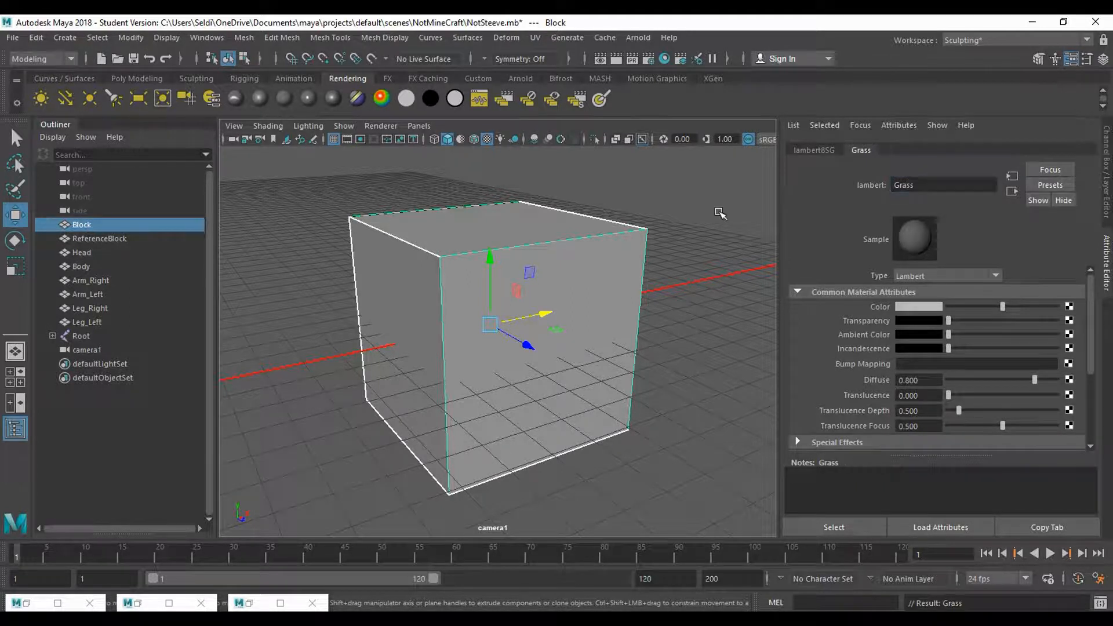
pyautogui.click(1069, 312)
pyautogui.click(598, 382)
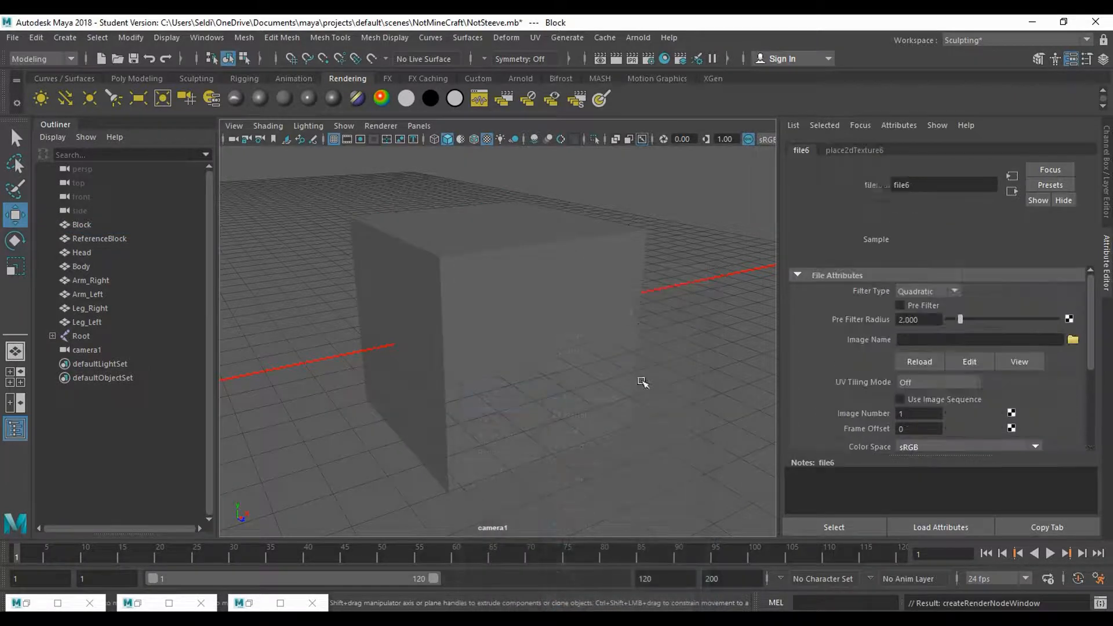
pyautogui.click(1073, 339)
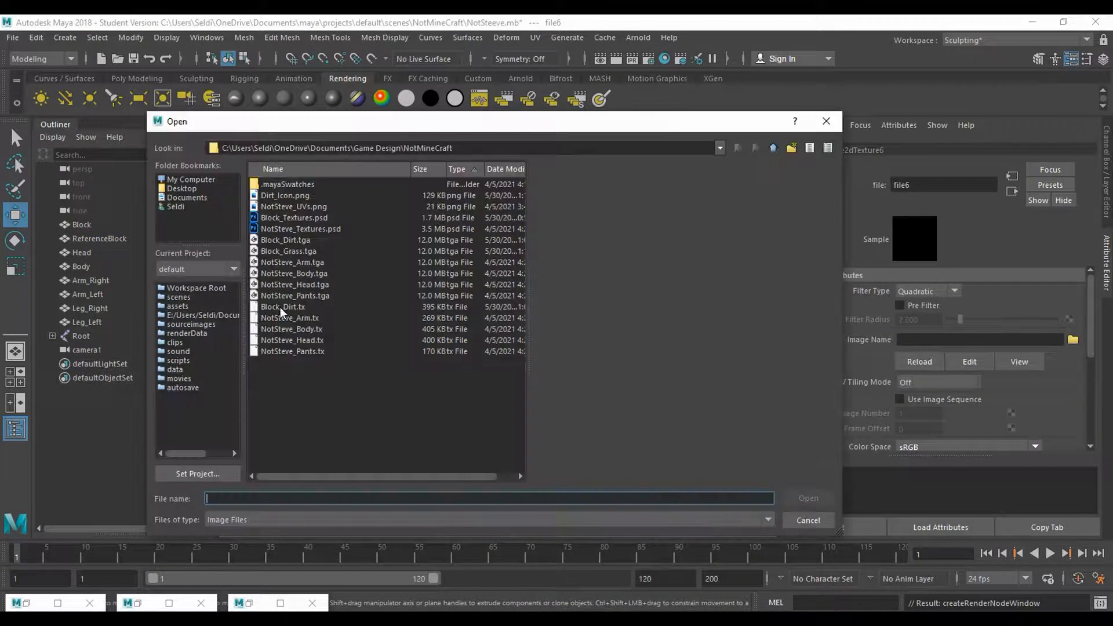
pyautogui.doubleClick(284, 251)
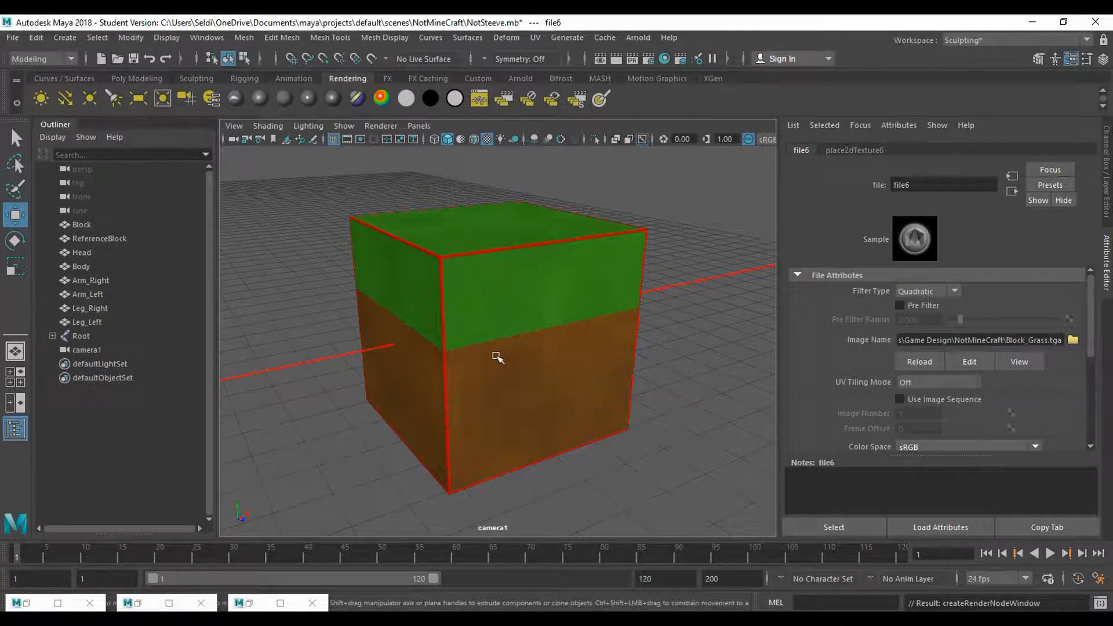
# - Inspect where grass meets dirt at the block's vertical corner, then switch to Photoshop and make Layer 1's mask active
pyautogui.scroll(2, 325, 389)
pyautogui.moveTo(325, 390); pyautogui.dragTo(519, 363)
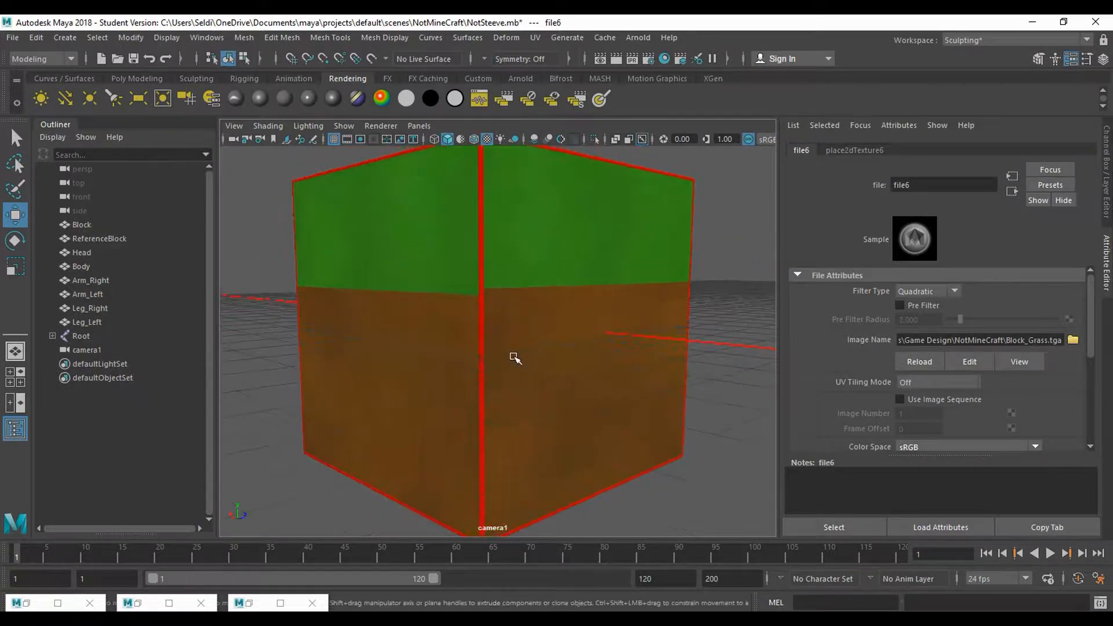
pyautogui.scroll(3, 515, 359)
pyautogui.moveTo(518, 270); pyautogui.dragTo(520, 298)
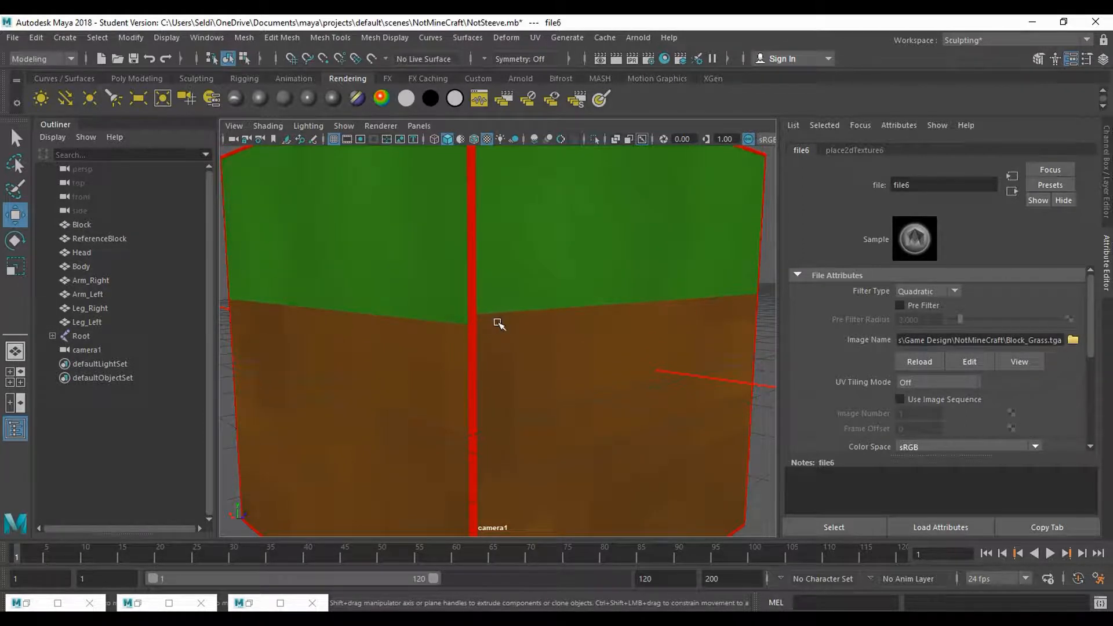
pyautogui.hotkey('alt', 'Tab')
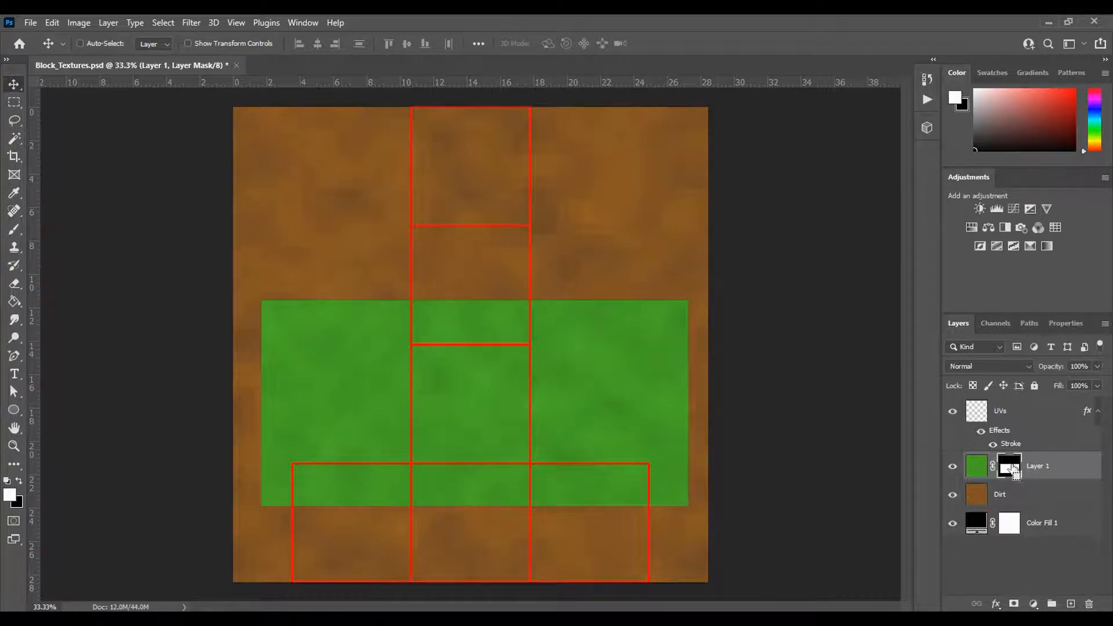
pyautogui.keyDown('ctrl'); pyautogui.click(1011, 472); pyautogui.keyUp('ctrl')
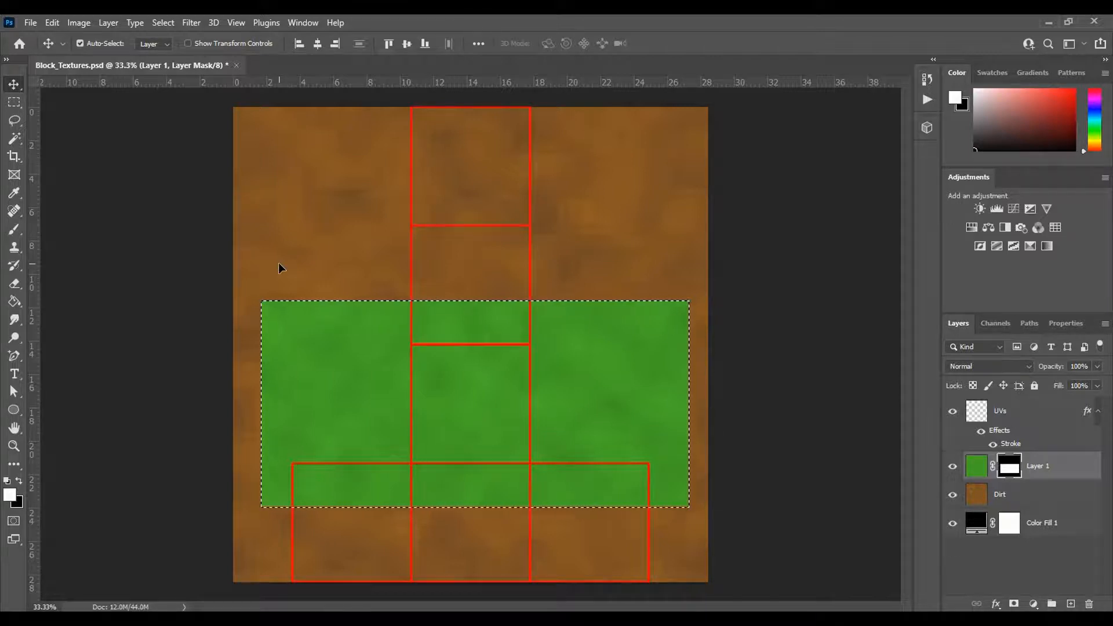
# - Save a Targa copy of the adjusted texture in the NotMineCraft folder, replacing the existing Block_Grass file
pyautogui.click(28, 23)
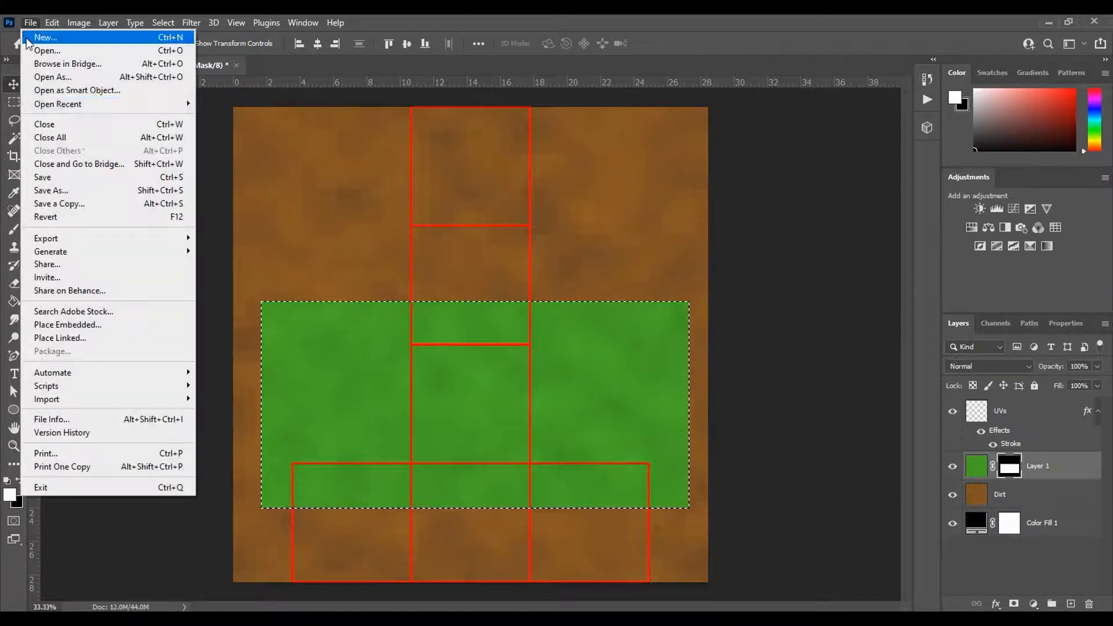
pyautogui.click(76, 201)
pyautogui.click(236, 295)
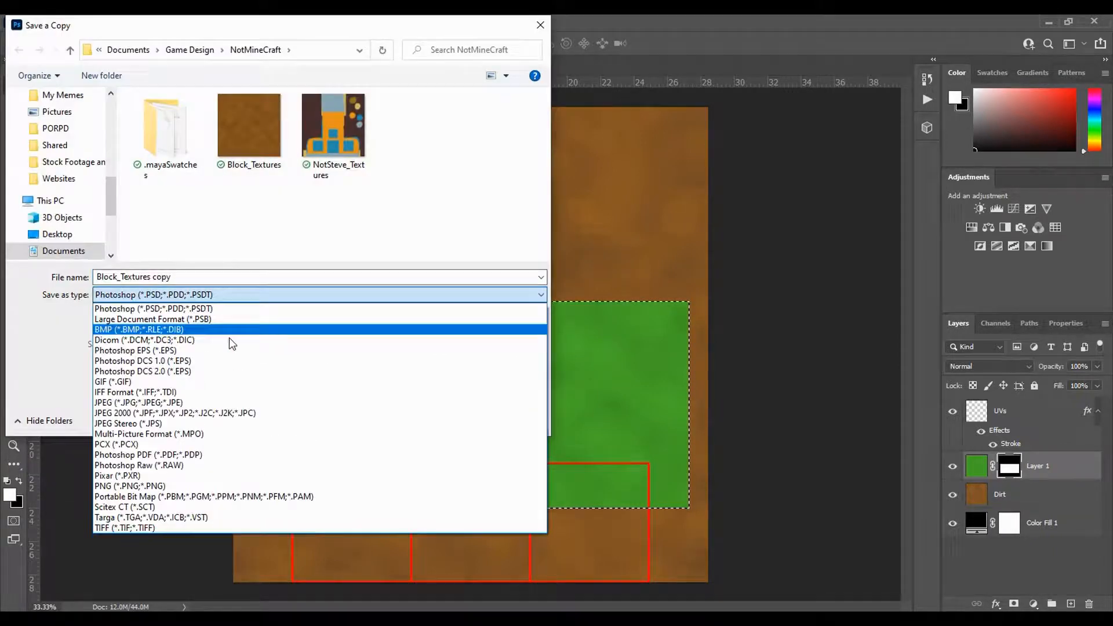
pyautogui.click(215, 518)
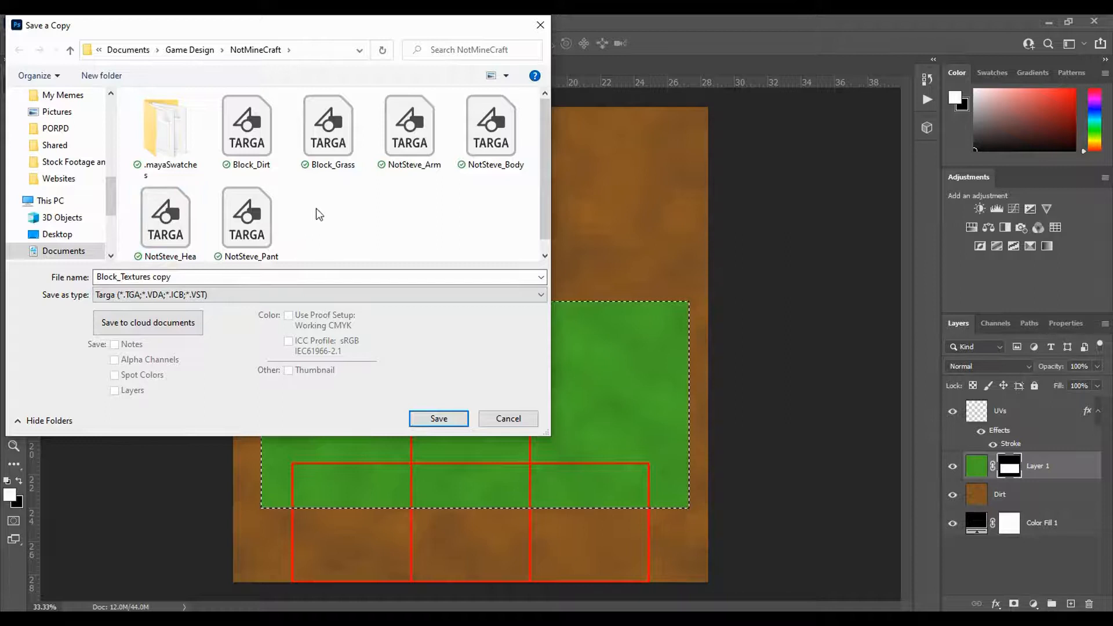
pyautogui.click(329, 136)
pyautogui.click(444, 418)
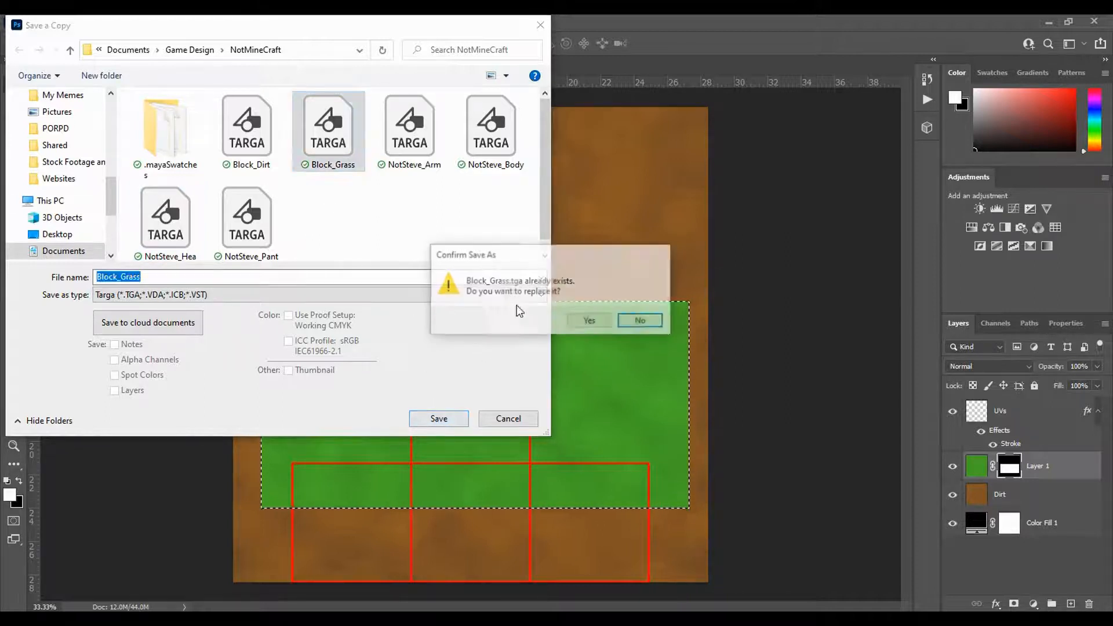
pyautogui.click(588, 320)
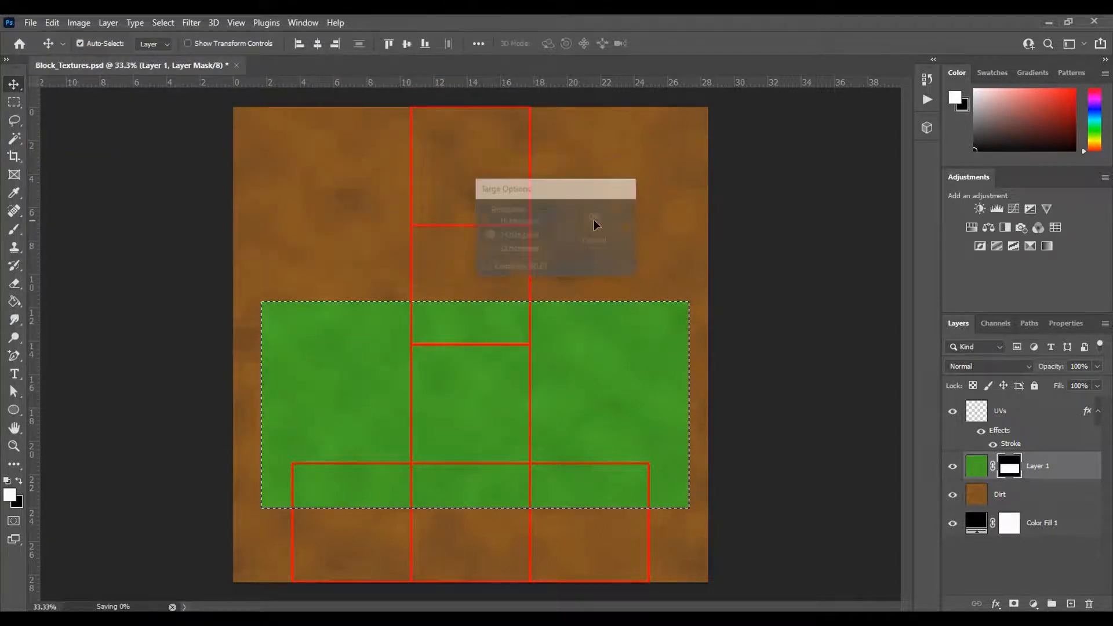
# - Switch to Maya, select the block to check the grass edge at its corner, and return to Photoshop
pyautogui.click(599, 578)
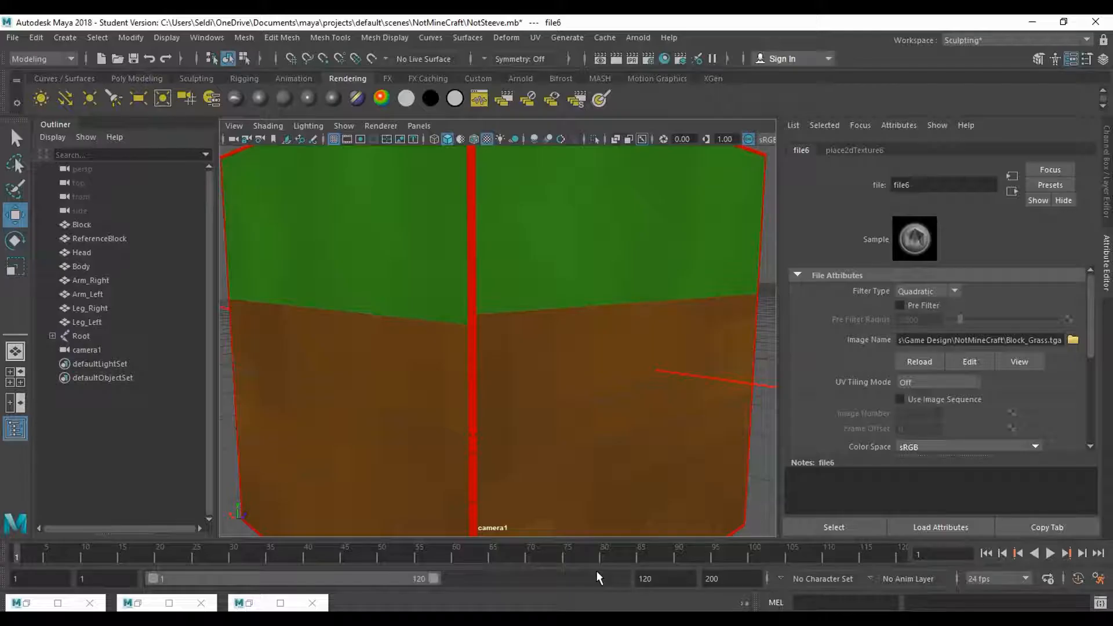
pyautogui.click(549, 291)
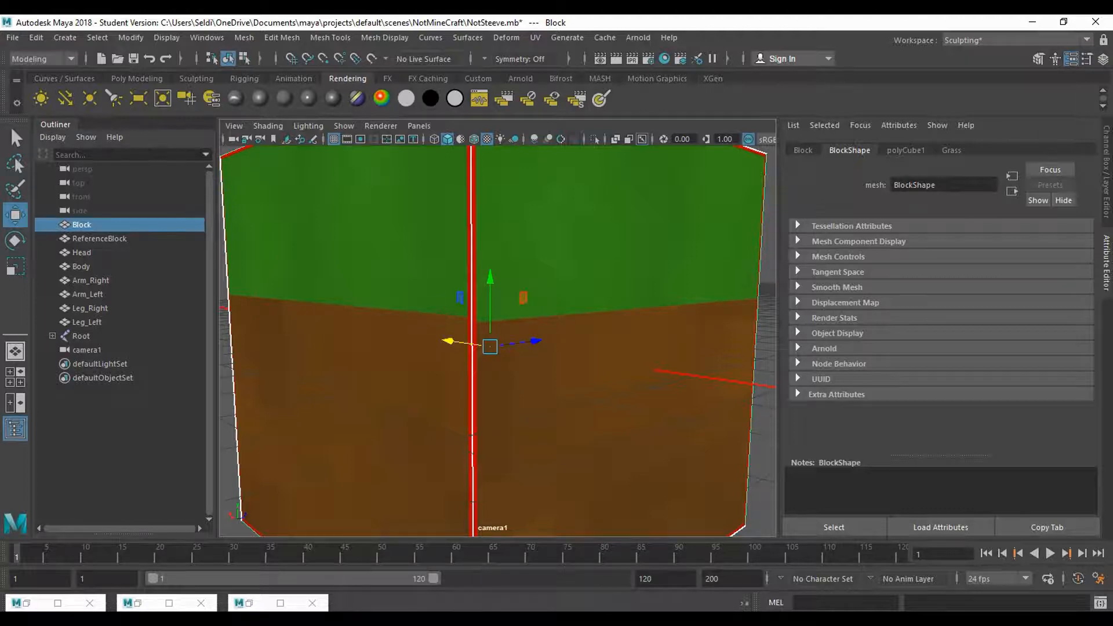
pyautogui.moveTo(499, 618)
pyautogui.click(504, 580)
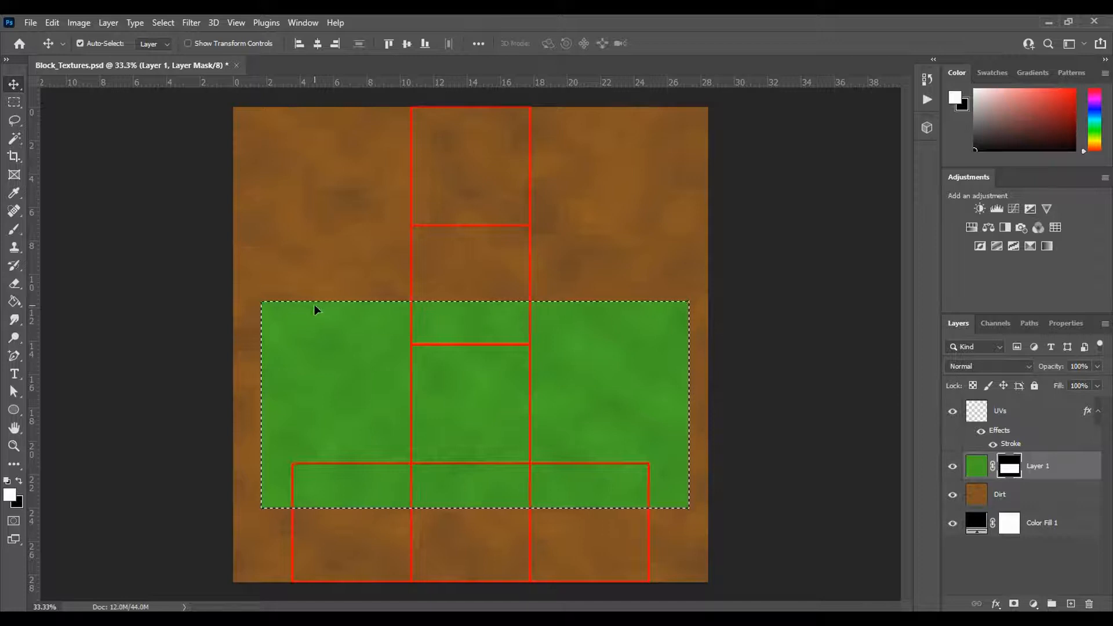
# - Save another Targa copy over Block_Grass, replacing the existing file at 24 bits/pixel
pyautogui.click(31, 22)
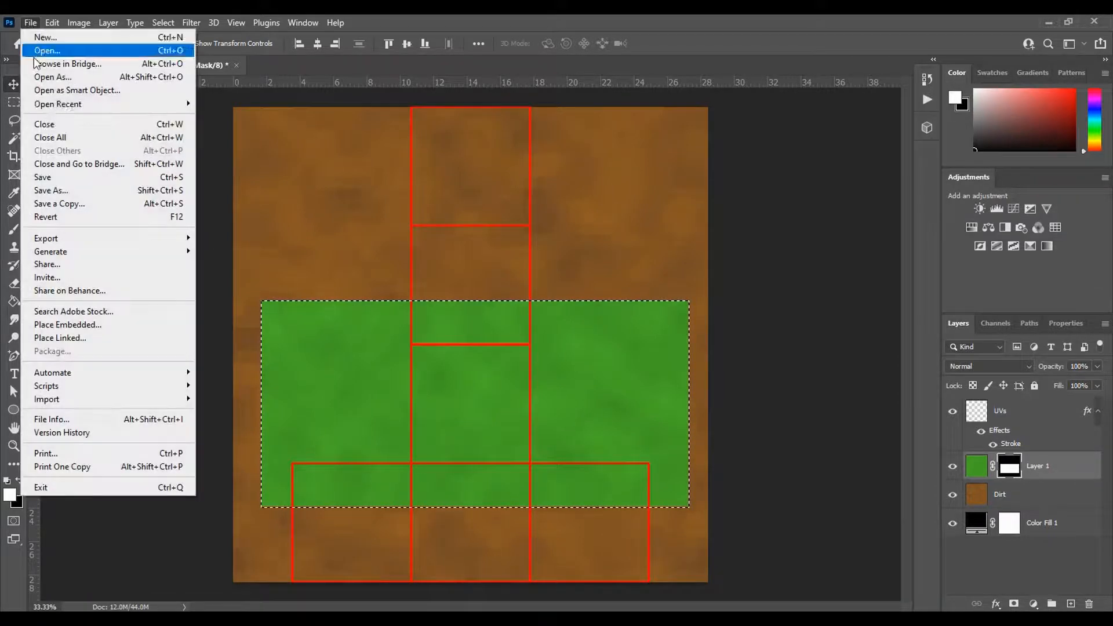
pyautogui.click(84, 204)
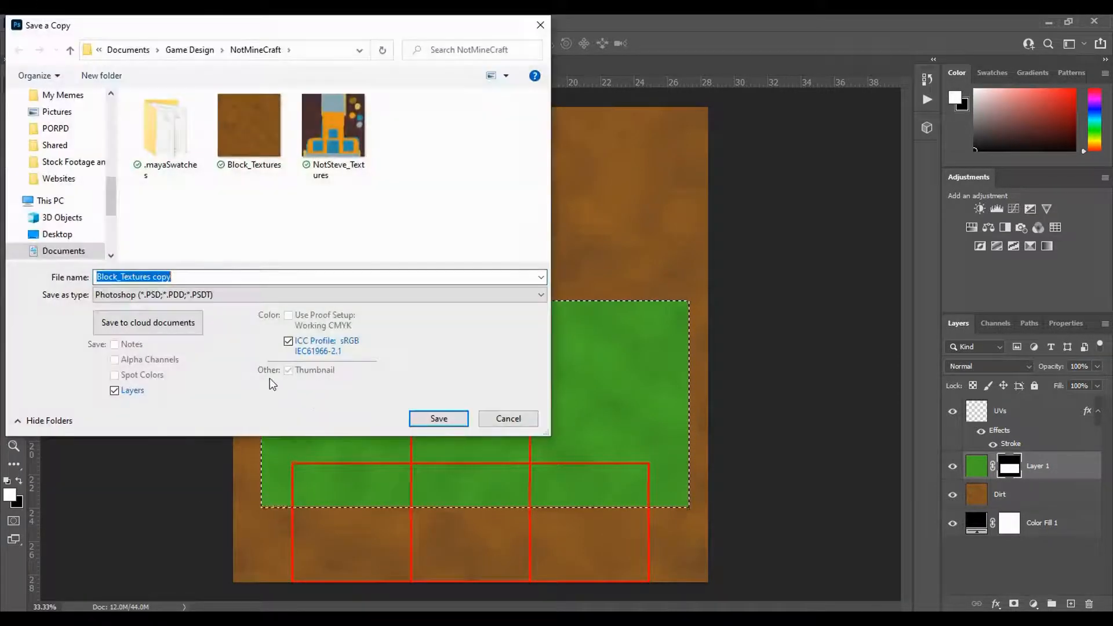
pyautogui.click(213, 300)
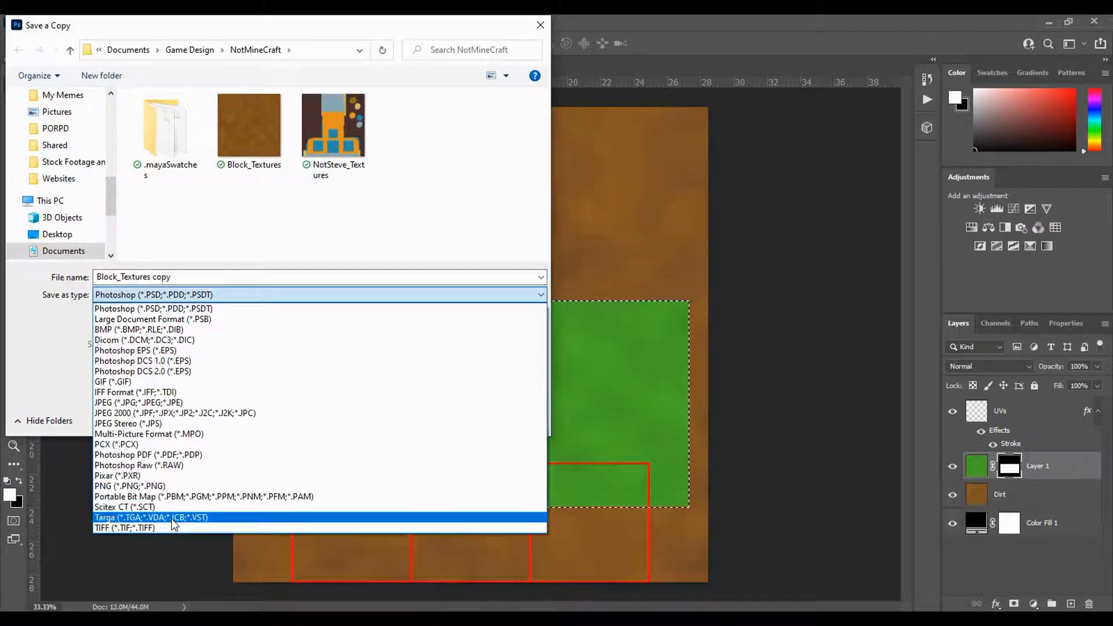
pyautogui.click(249, 514)
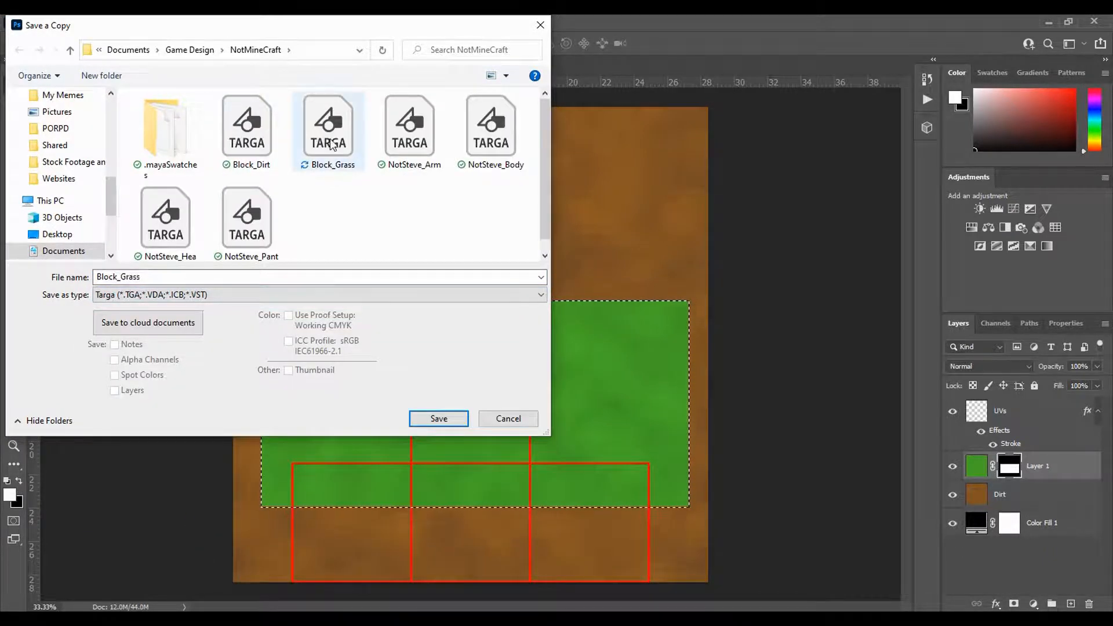
pyautogui.click(328, 130)
pyautogui.click(439, 419)
pyautogui.click(589, 321)
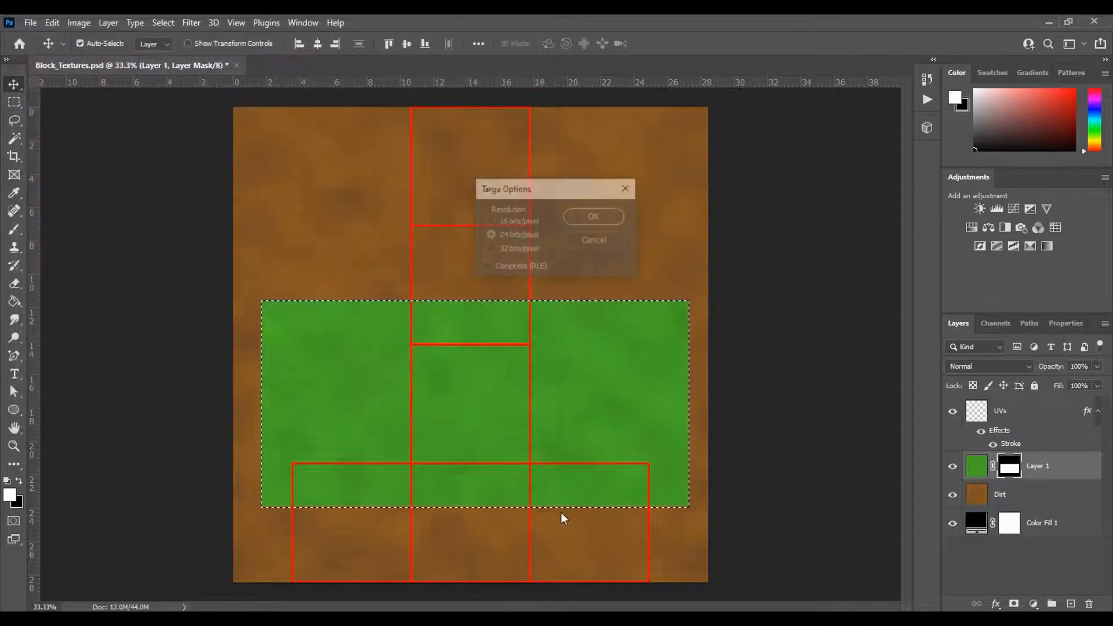
pyautogui.click(595, 216)
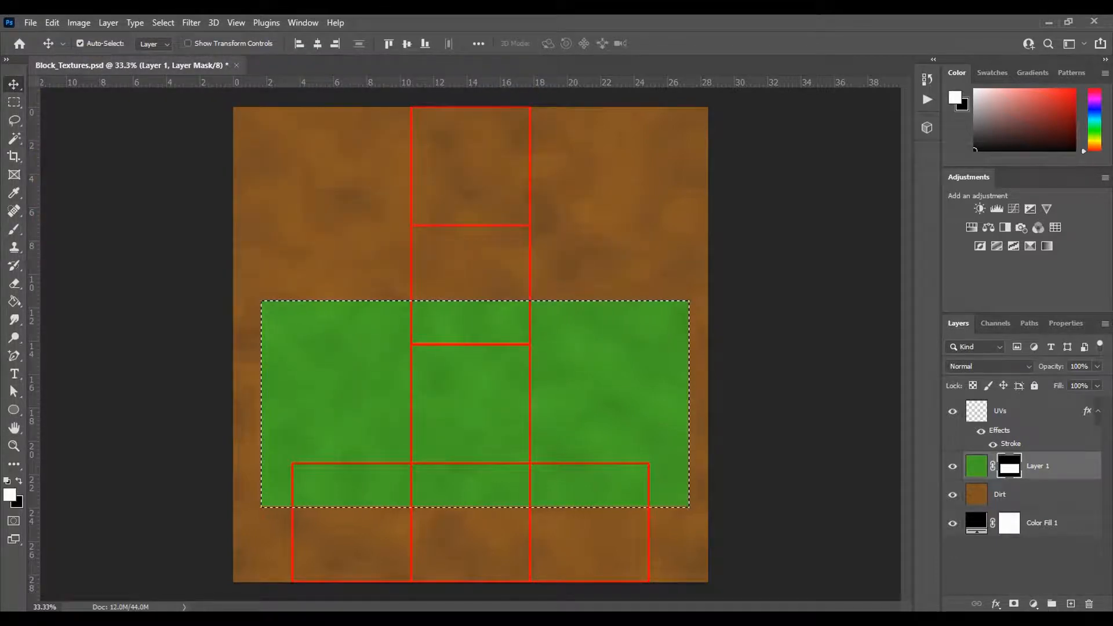
# - Switch to Maya and examine up close how the grass and dirt boundary lines up across the block's corner
pyautogui.click(578, 581)
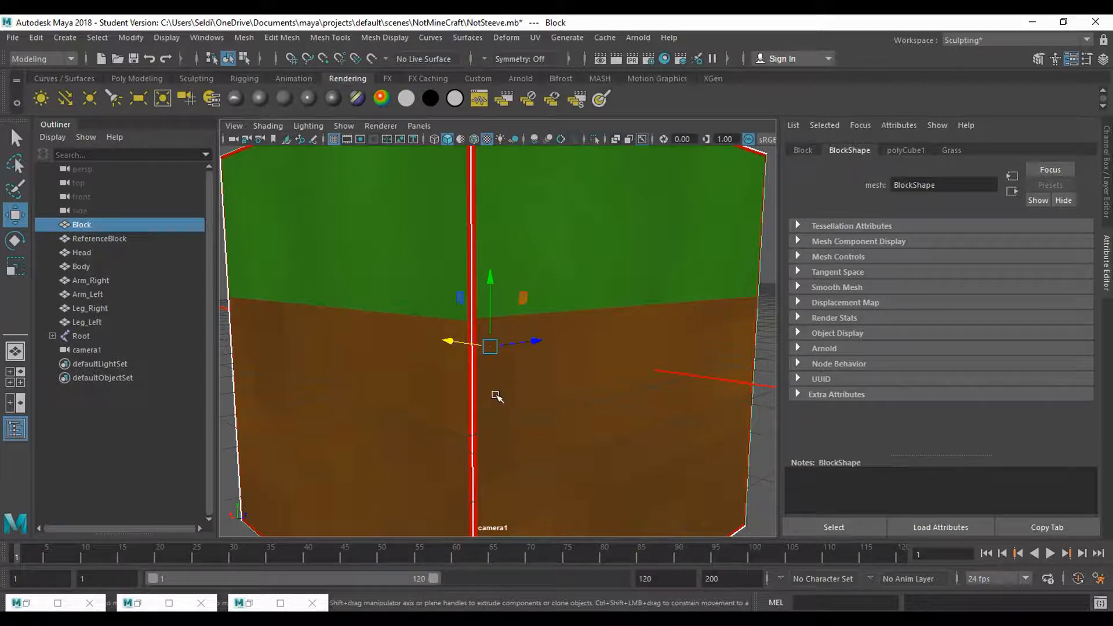
pyautogui.scroll(5, 496, 396)
pyautogui.scroll(-3, 496, 396)
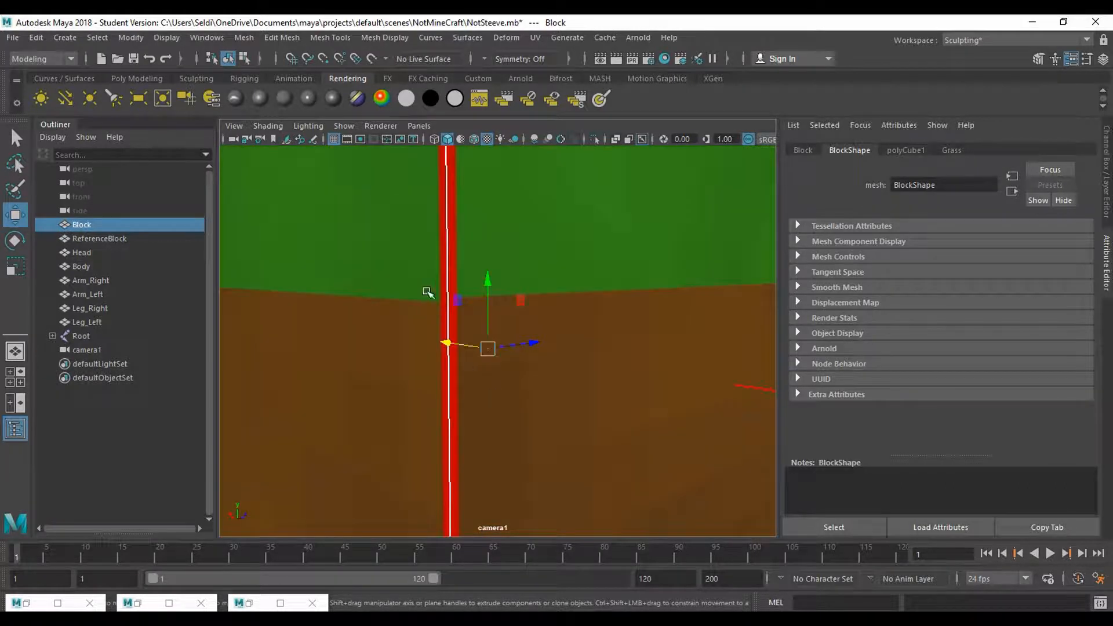
pyautogui.scroll(-3, 593, 305)
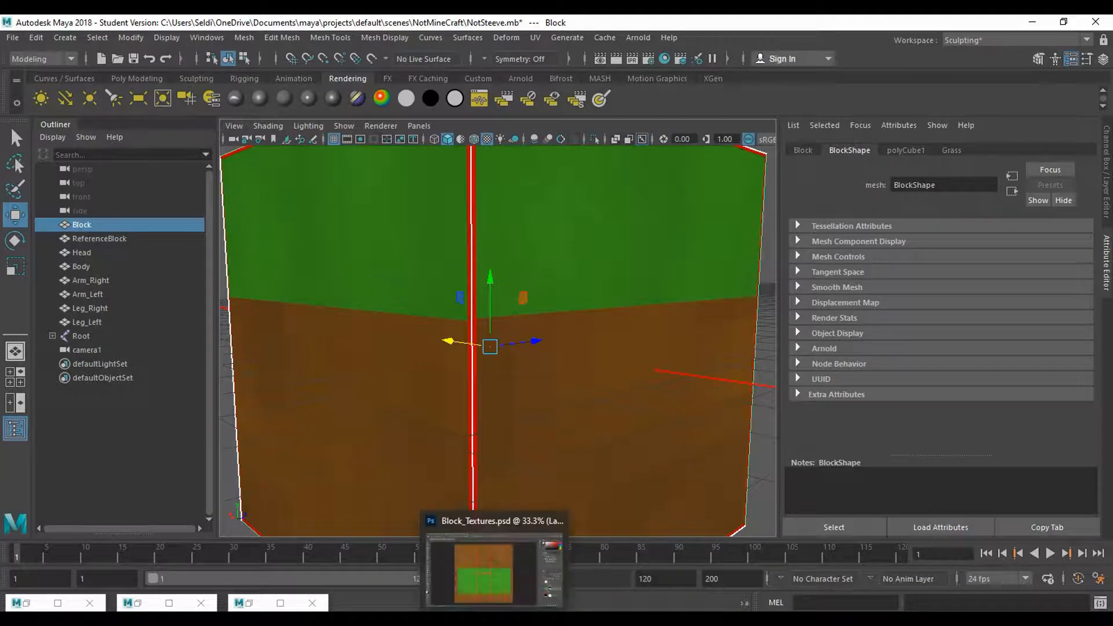
# - Go back to Photoshop and consult the Minecraft grass block reference image in the browser for its jagged grass edge
pyautogui.click(496, 574)
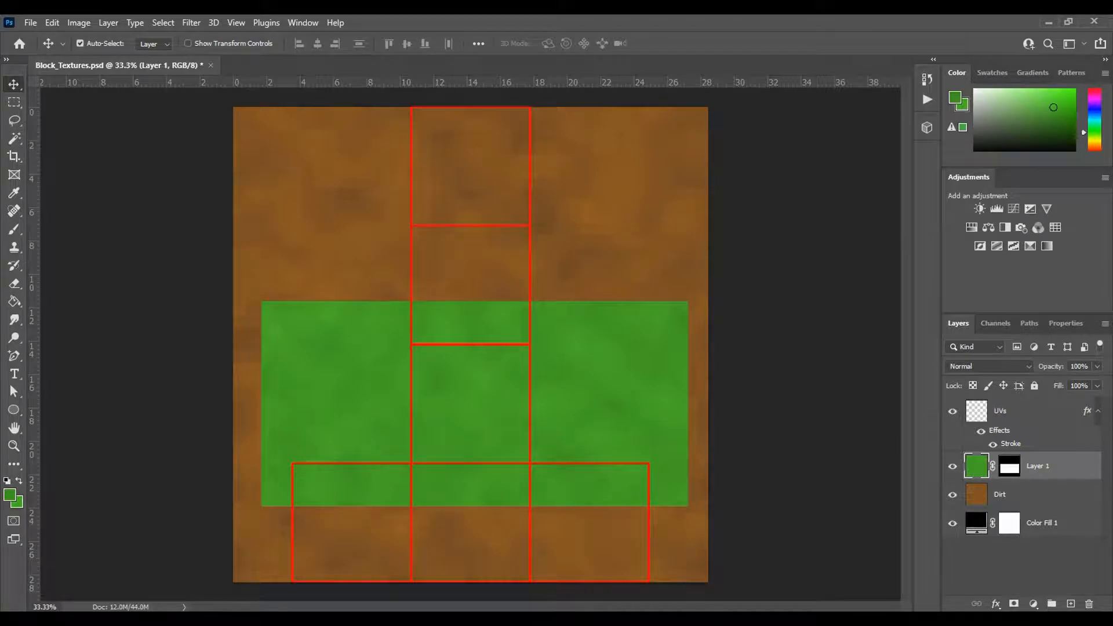
pyautogui.hotkey('alt', 'Tab')
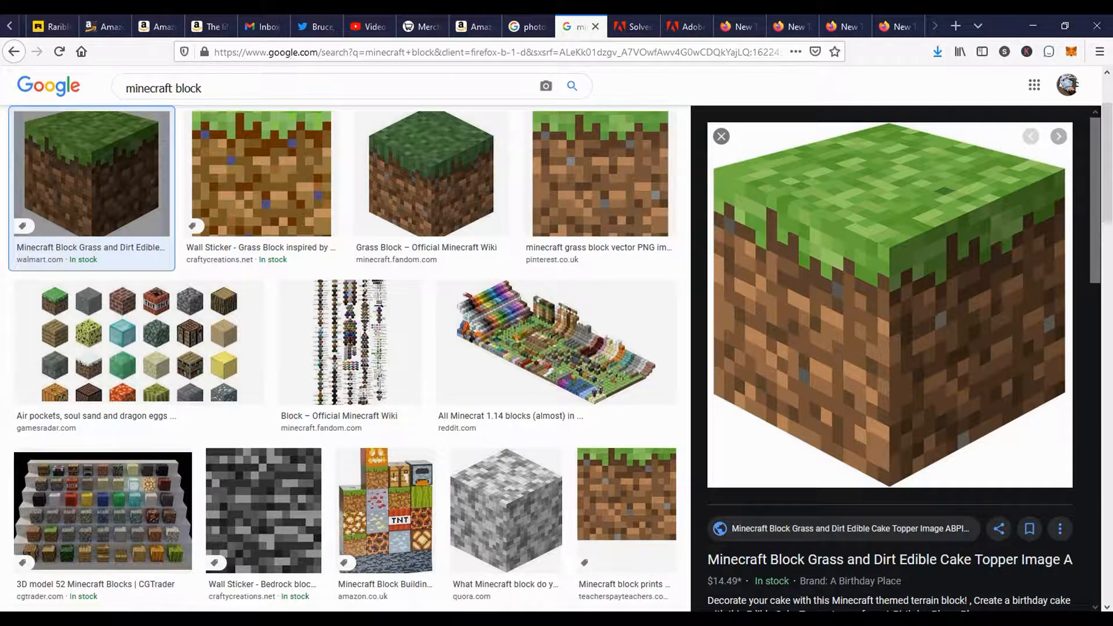
pyautogui.hotkey('alt', 'Tab')
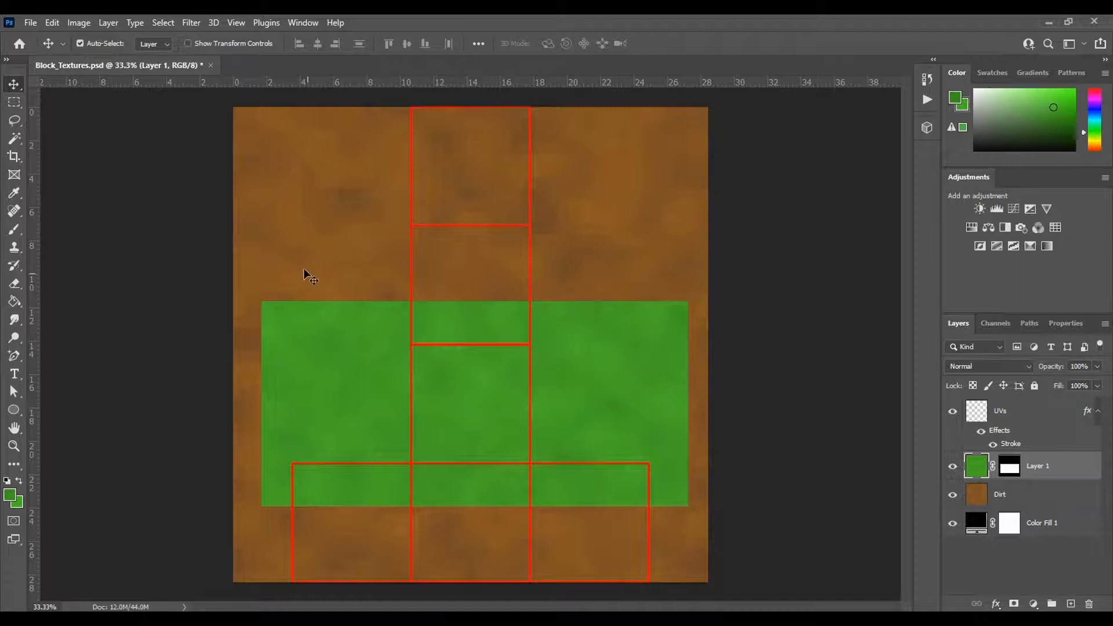
# - Select a square area about 271 px wide in the upper-left dirt region and fill it with default black on Layer 1
pyautogui.click(13, 104)
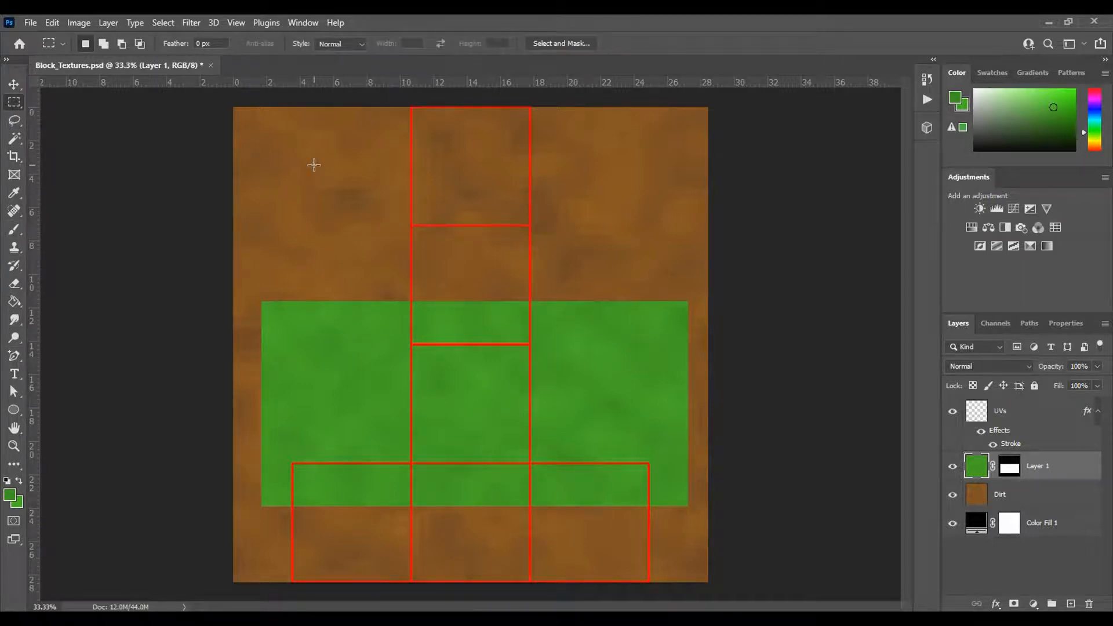
pyautogui.moveTo(312, 148); pyautogui.dragTo(374, 209)
pyautogui.press('d')
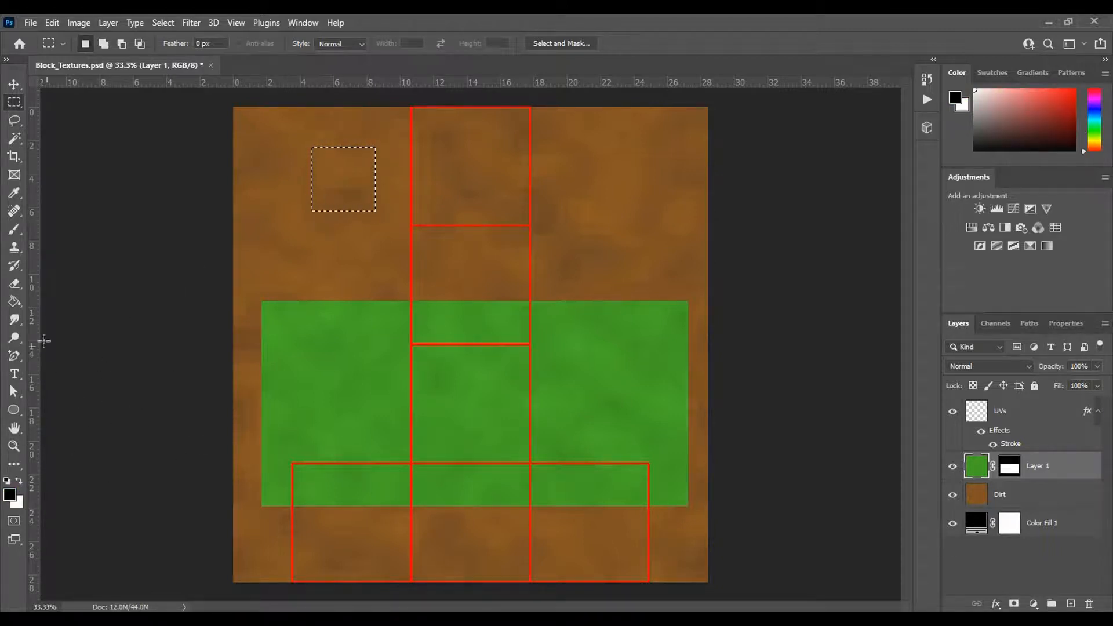
pyautogui.click(14, 301)
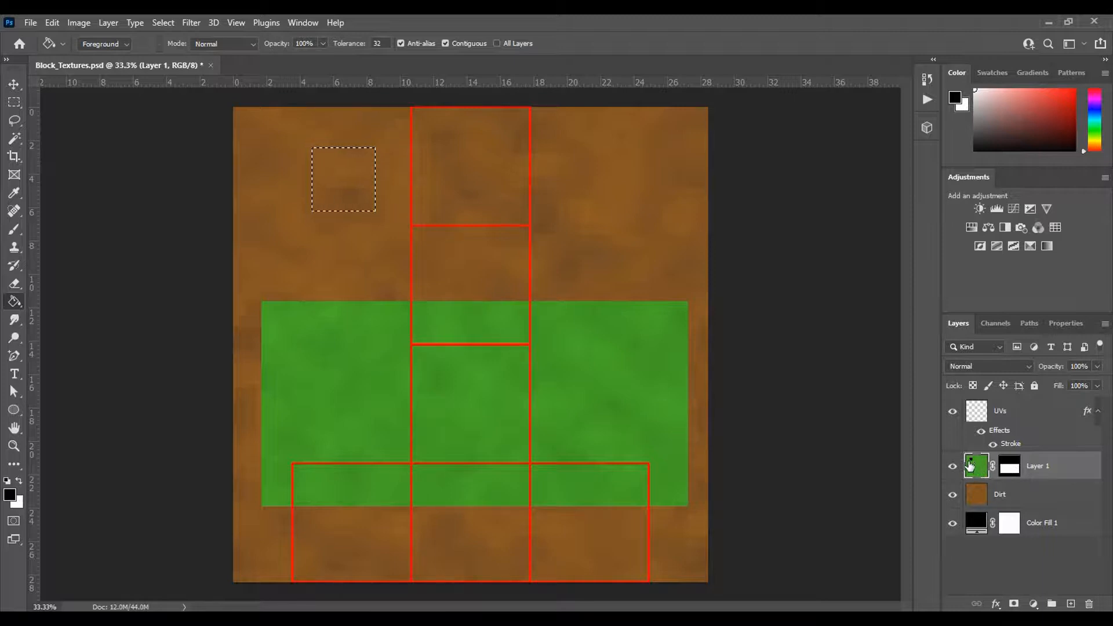
# - Define a brush preset from the square selection and name it Square Brush
pyautogui.click(51, 23)
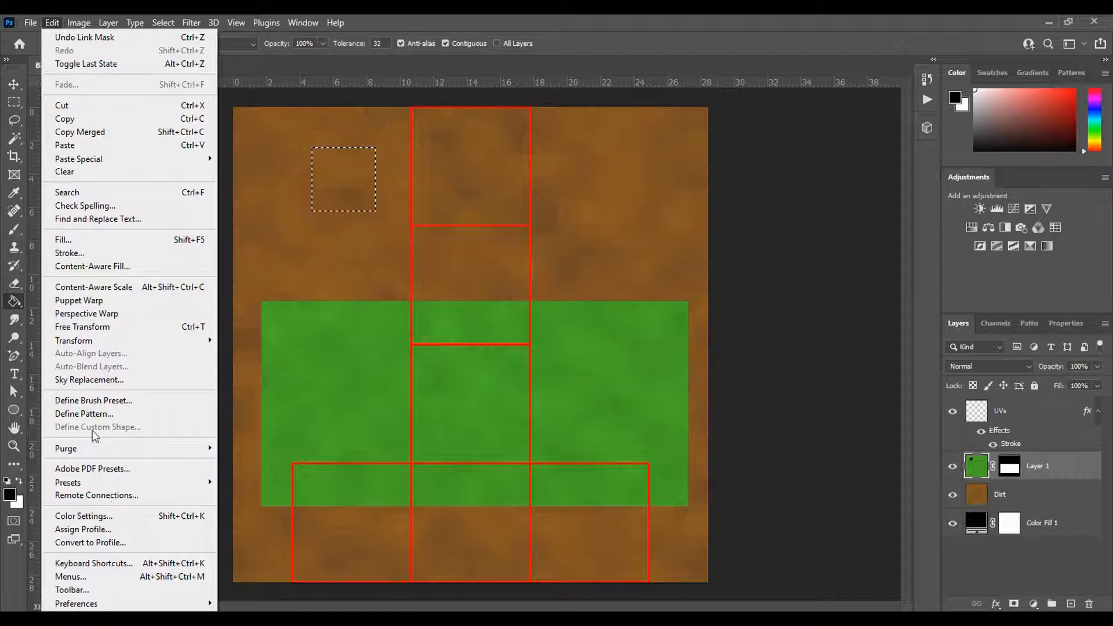
pyautogui.click(147, 402)
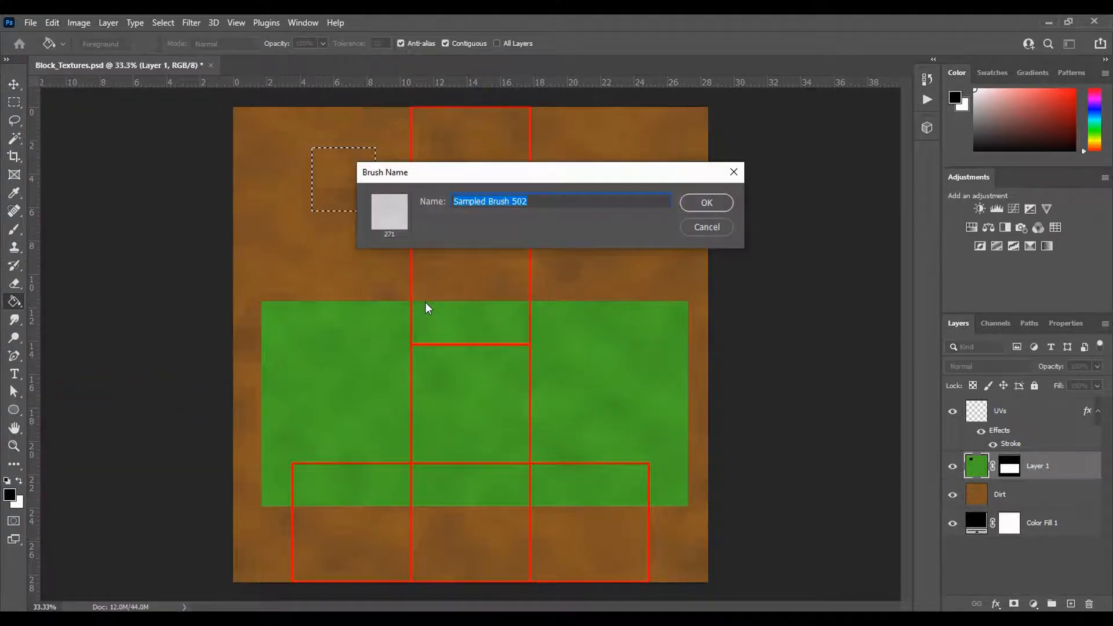
pyautogui.write('Square')
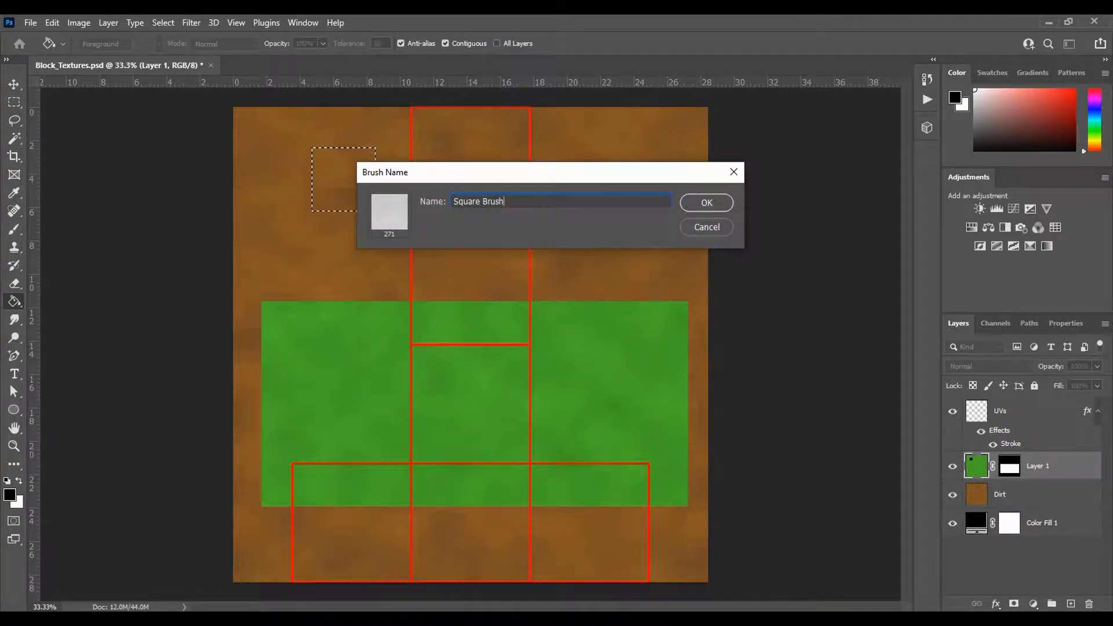
pyautogui.click(705, 203)
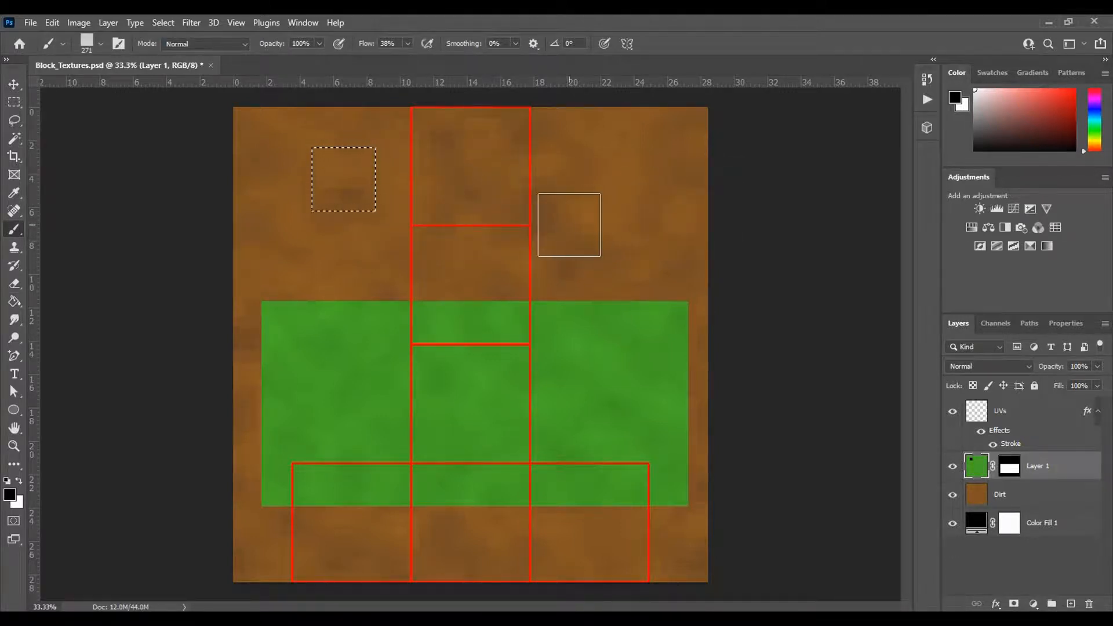
# - Deselect the square area, switch to the Pencil tool and choose the Square Brush preset as its tip
pyautogui.hotkey('ctrl', 'd')
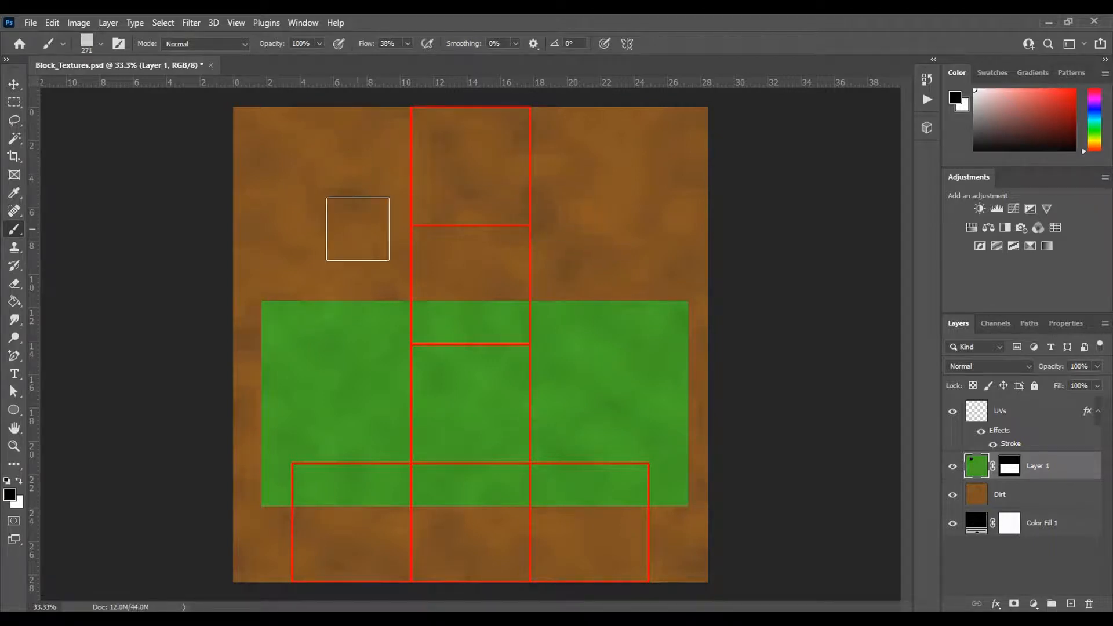
pyautogui.rightClick(19, 230)
pyautogui.click(87, 241)
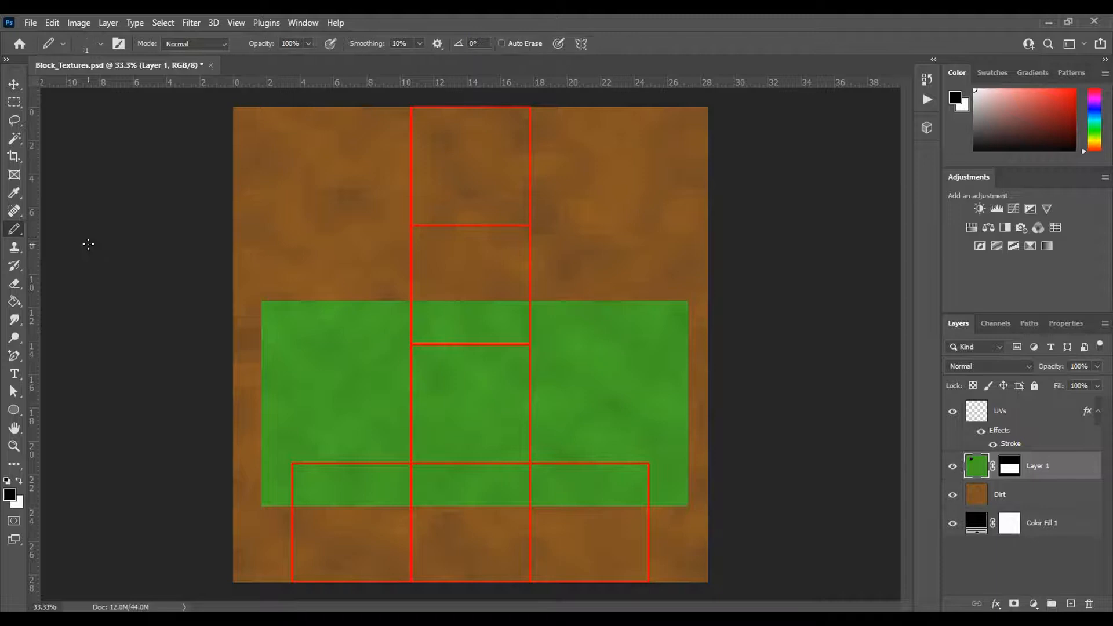
pyautogui.rightClick(284, 202)
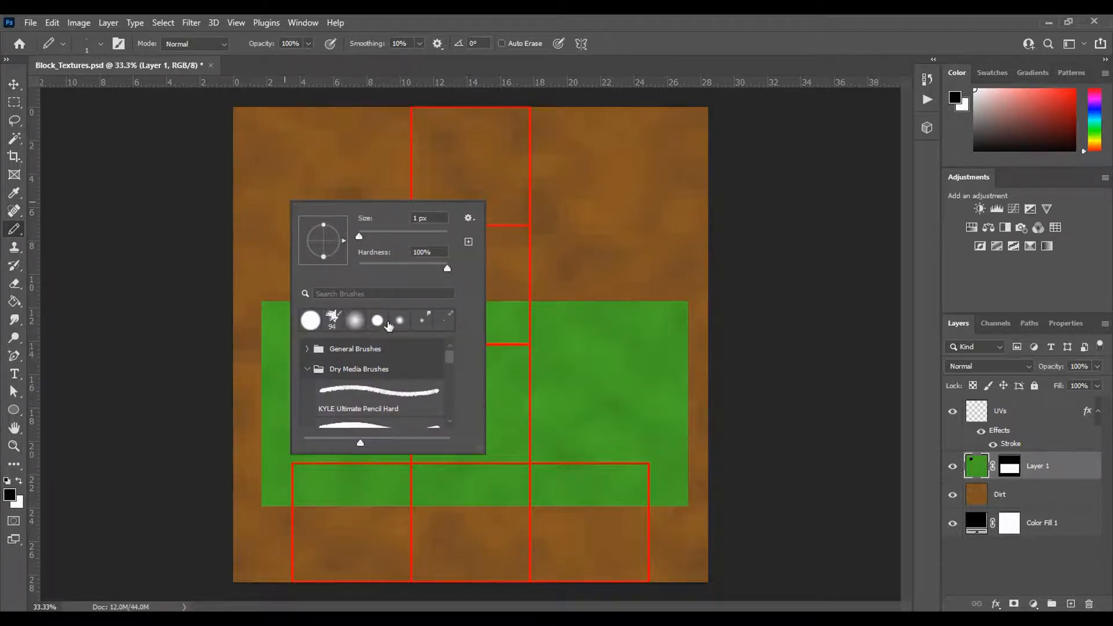
pyautogui.click(308, 369)
pyautogui.scroll(-5, 319, 365)
pyautogui.scroll(-1, 327, 361)
pyautogui.scroll(2, 327, 361)
pyautogui.scroll(-2, 327, 360)
pyautogui.click(344, 420)
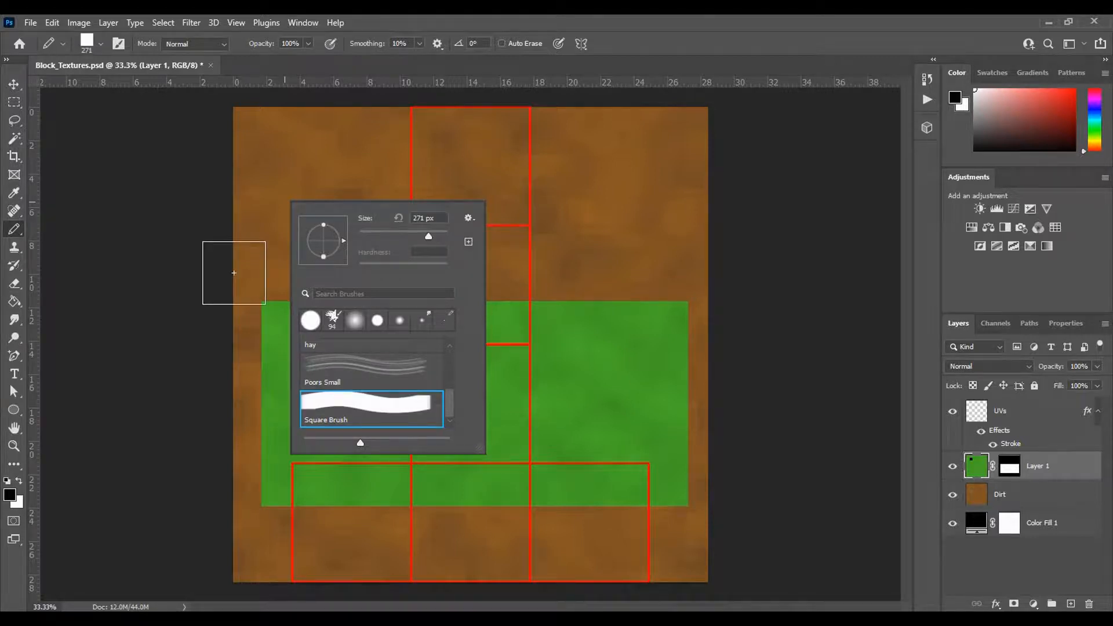
pyautogui.click(149, 219)
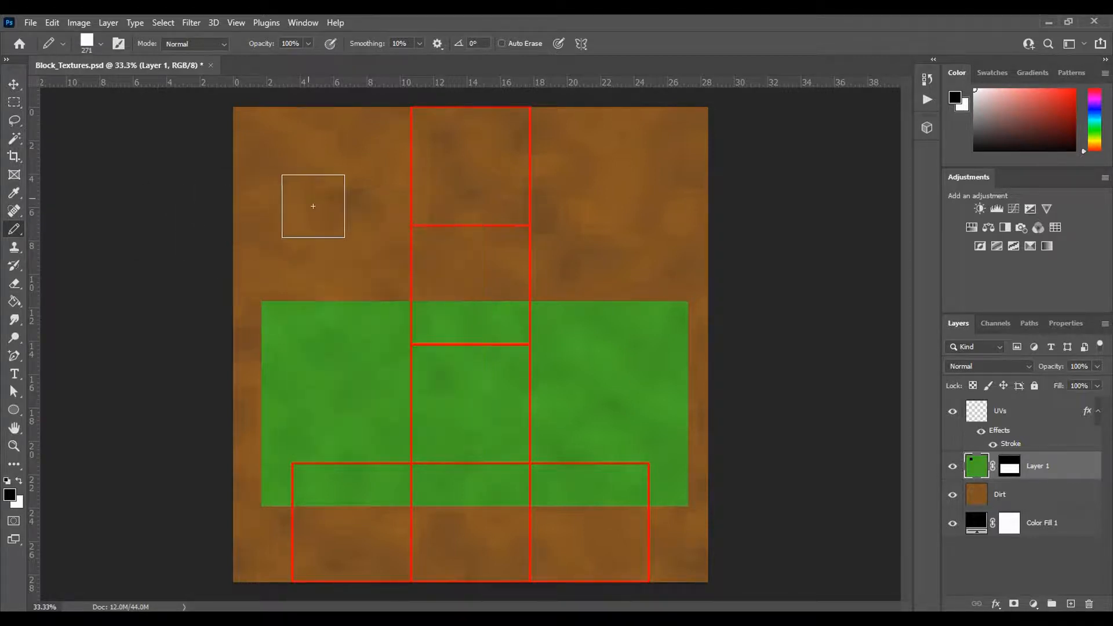
# - Try two black stamps of the 271 px square tip on the grass area
pyautogui.click(344, 348)
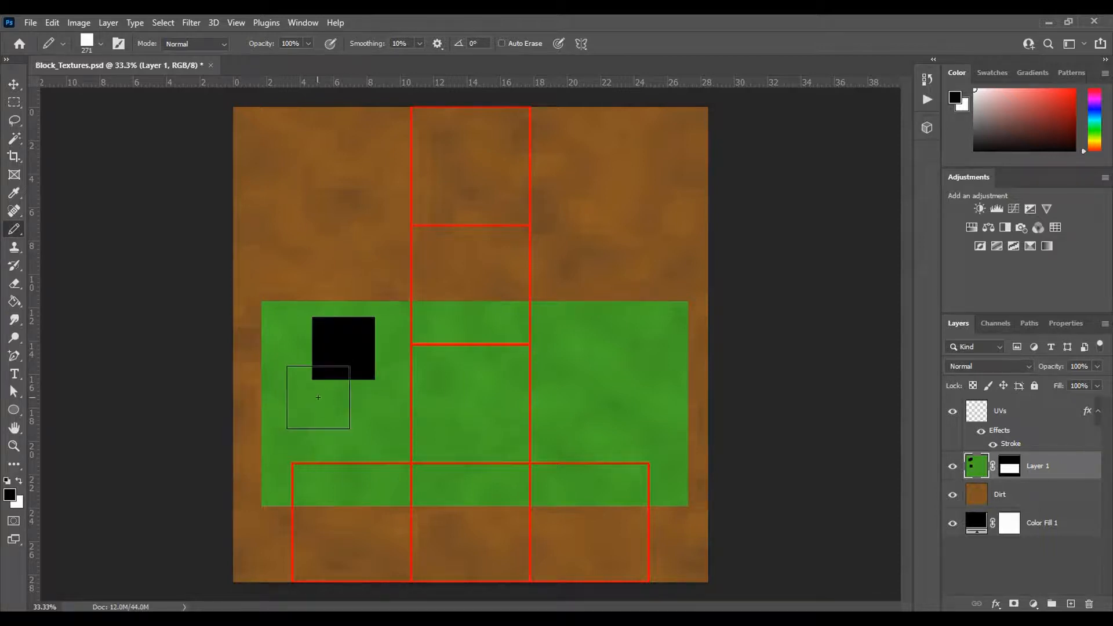
pyautogui.click(318, 397)
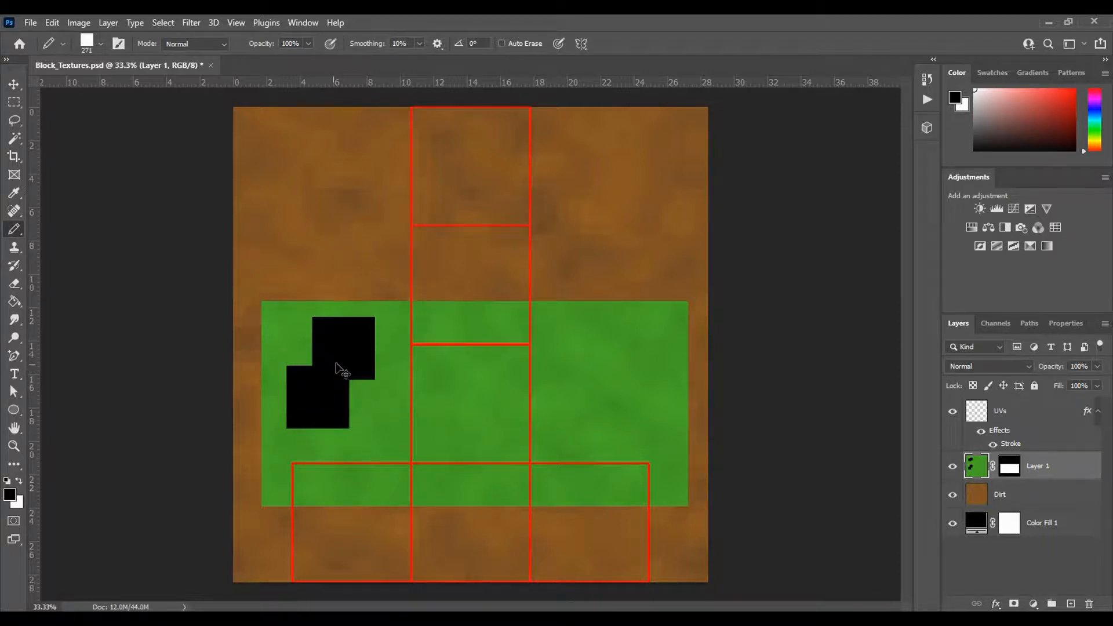
pyautogui.hotkey('ctrl', 'z')
pyautogui.hotkey('ctrl', 'z')
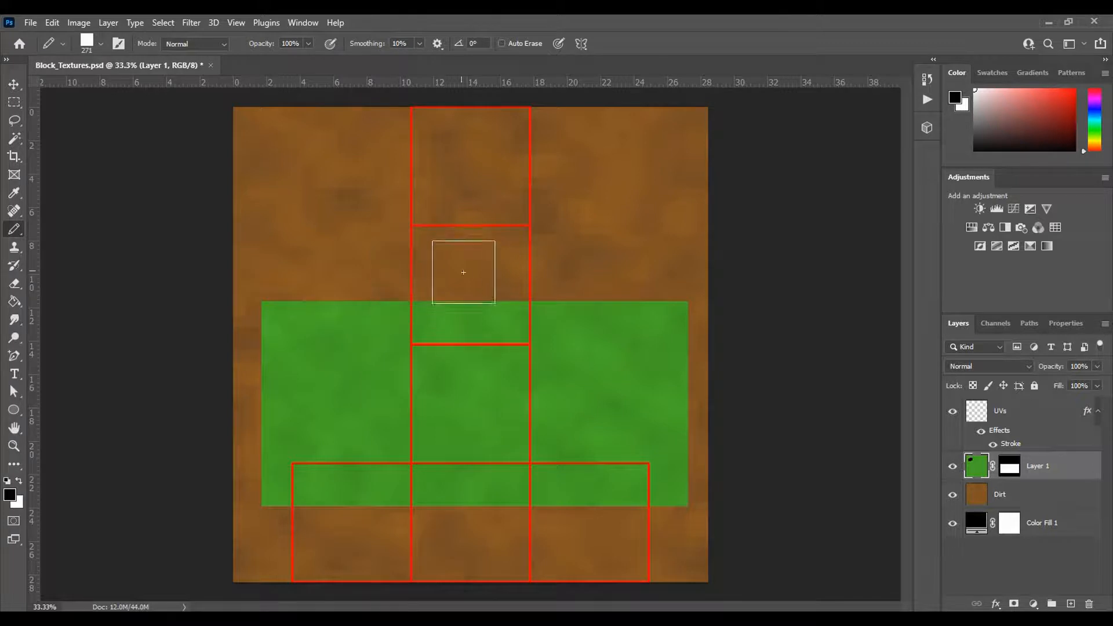
# - Set the Pencil tool's square tip to 50 px and make Layer 1's mask the painting target
pyautogui.rightClick(19, 232)
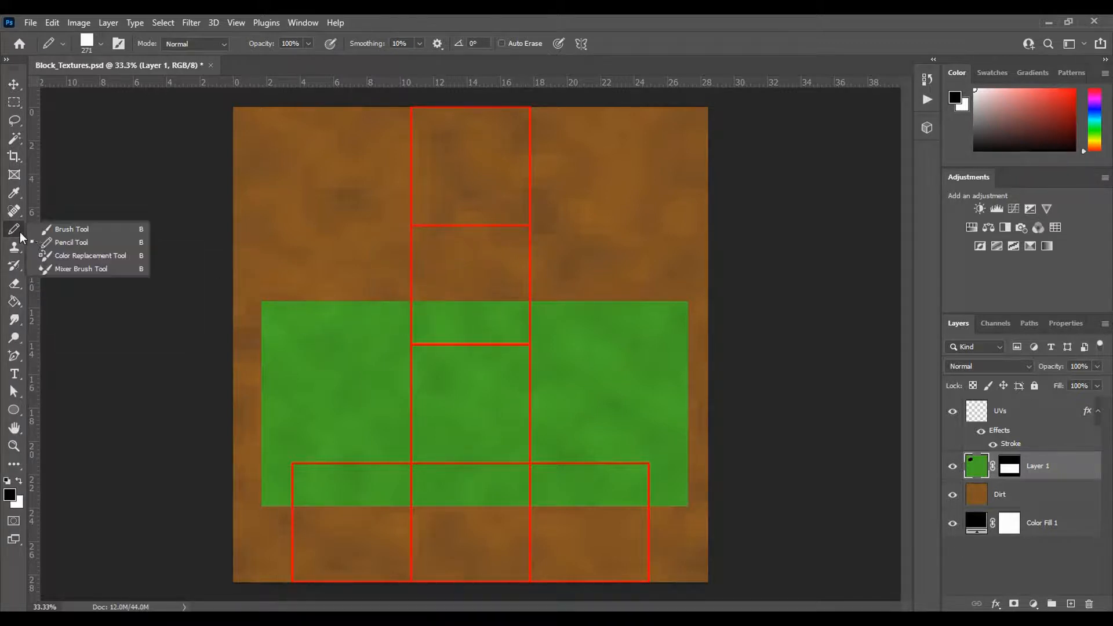
pyautogui.click(20, 229)
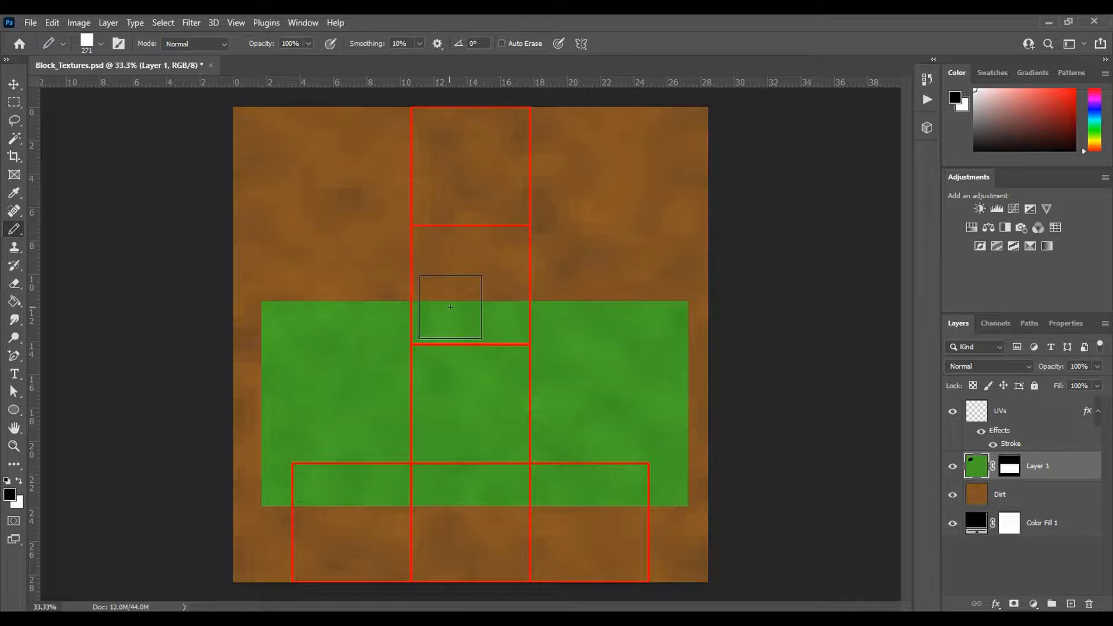
pyautogui.scroll(6, 450, 308)
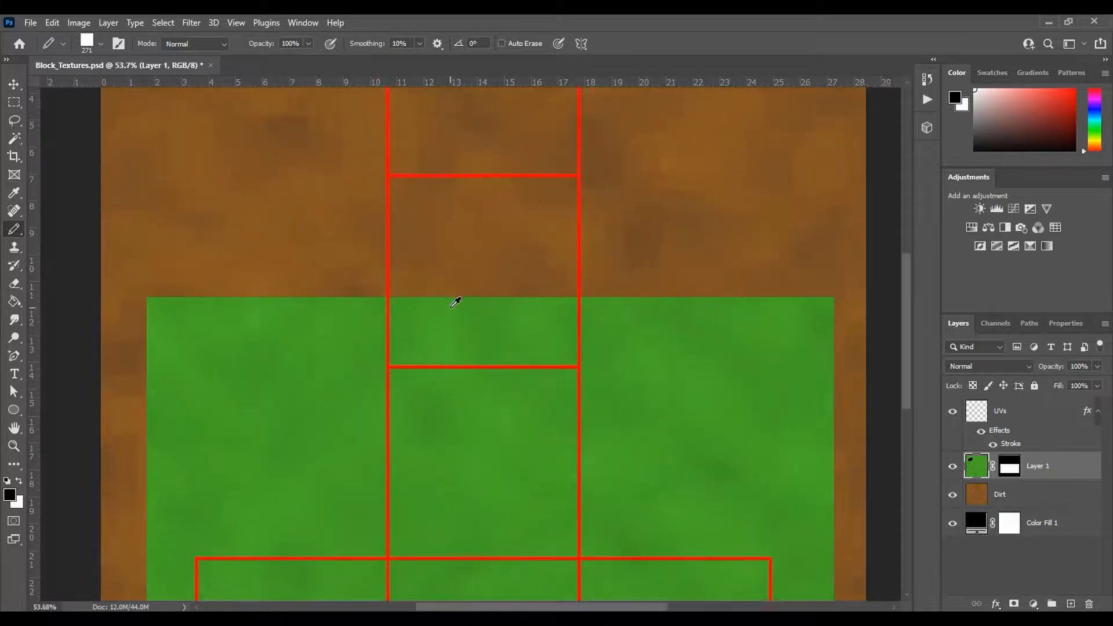
pyautogui.scroll(1, 449, 255)
pyautogui.rightClick(443, 241)
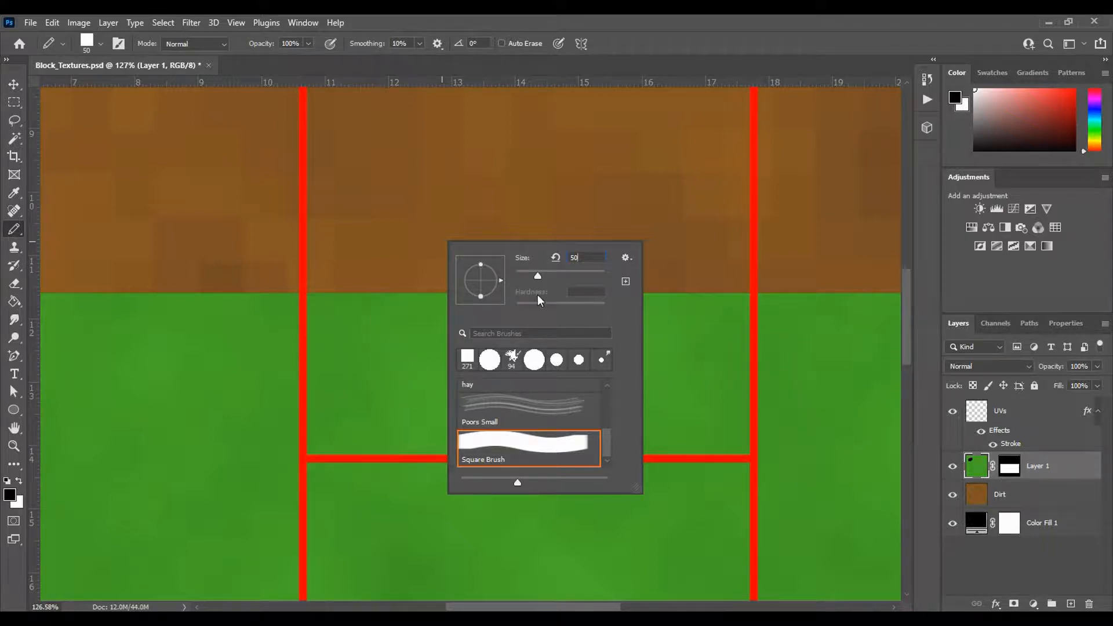
pyautogui.click(1010, 467)
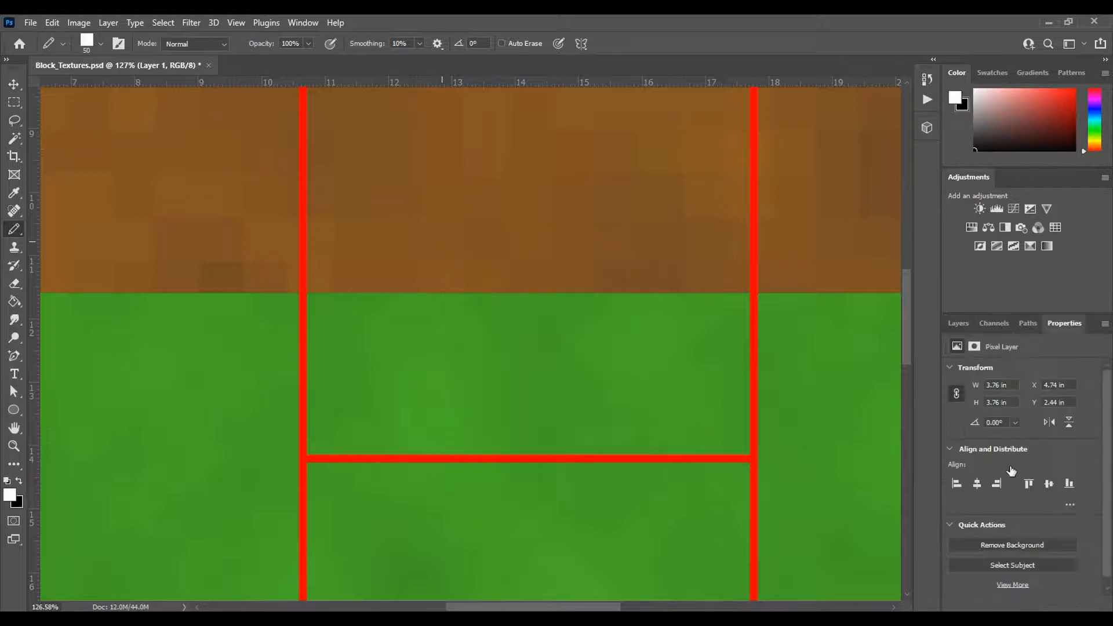
pyautogui.click(964, 328)
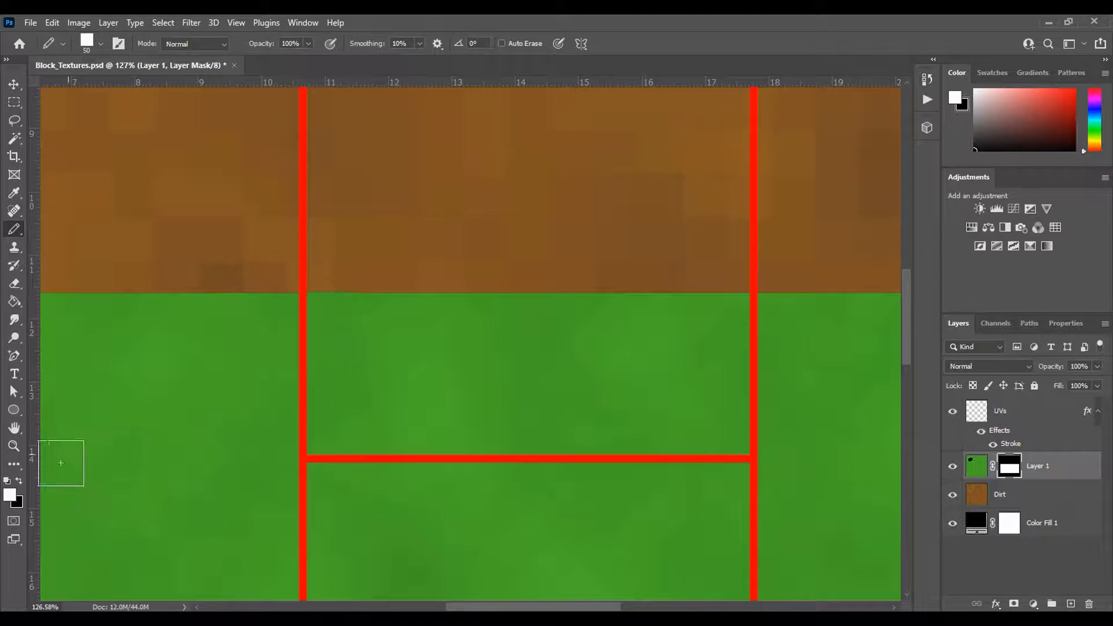
# - Try two white square stamps on Layer 1's mask in the dirt above the grass
pyautogui.click(365, 229)
pyautogui.click(453, 196)
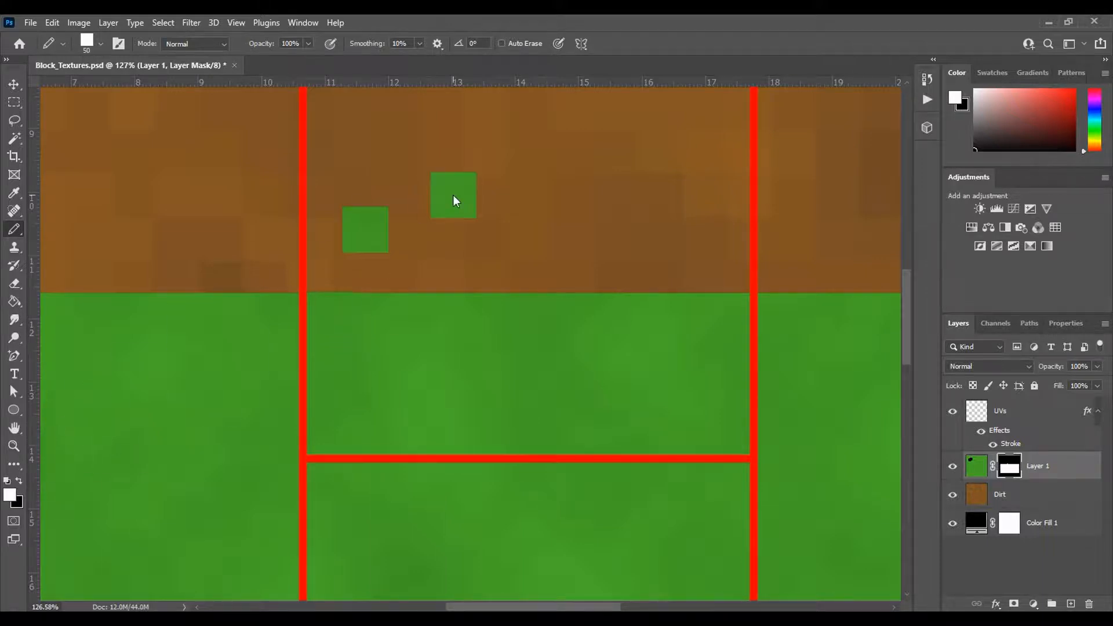
pyautogui.hotkey('ctrl', 'z')
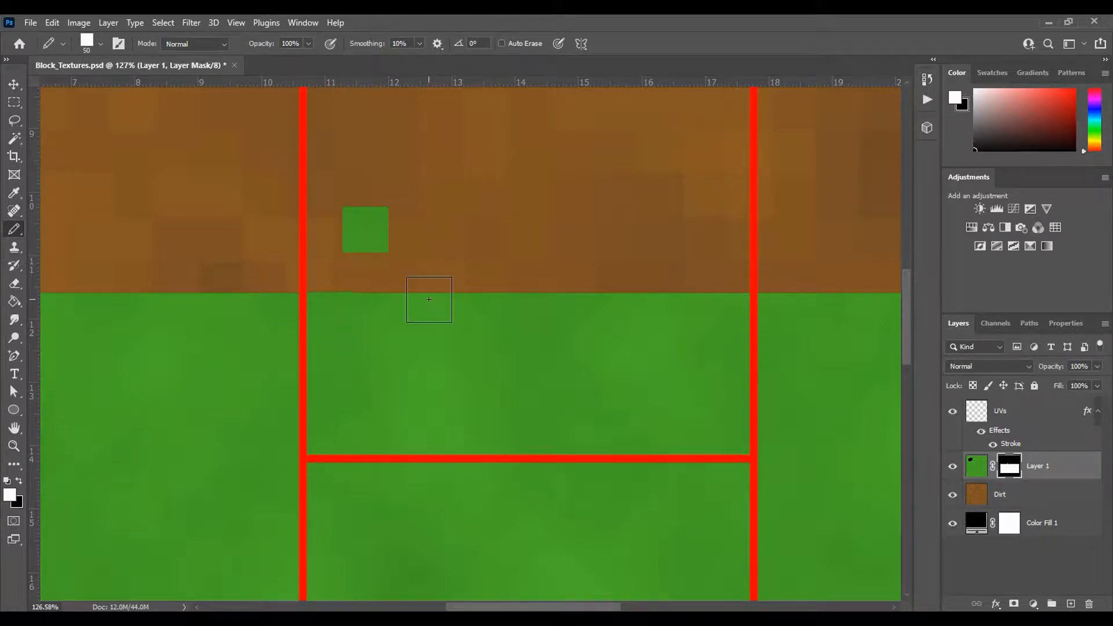
pyautogui.hotkey('ctrl', 'z')
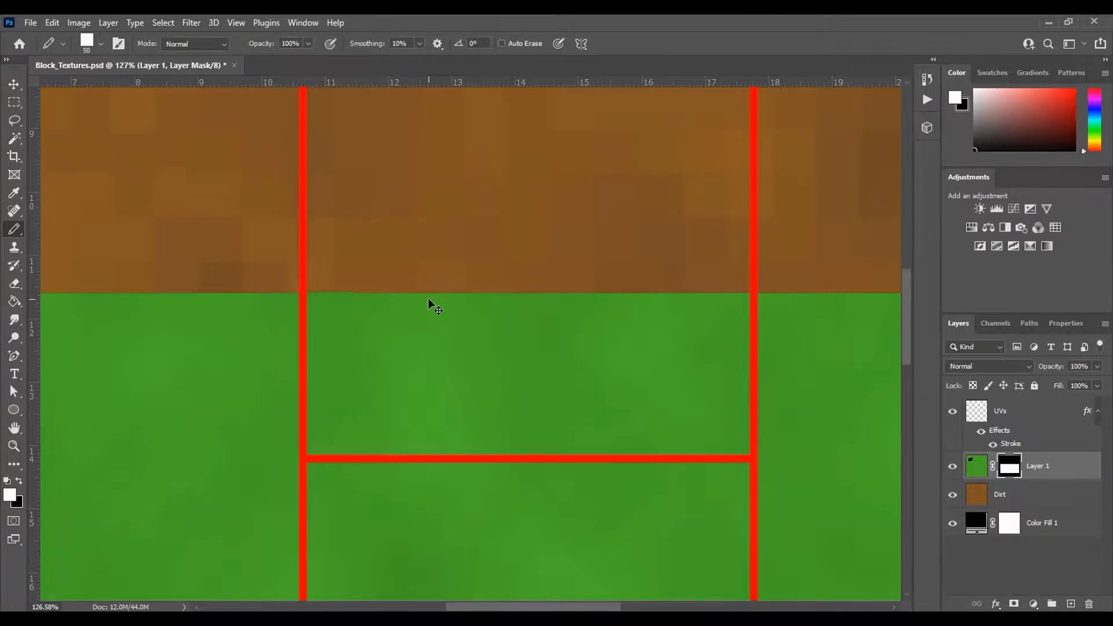
# - Switch the foreground to black and paint a jagged dirt edge on Layer 1's mask along the grass's top border in the middle UV column
pyautogui.click(18, 481)
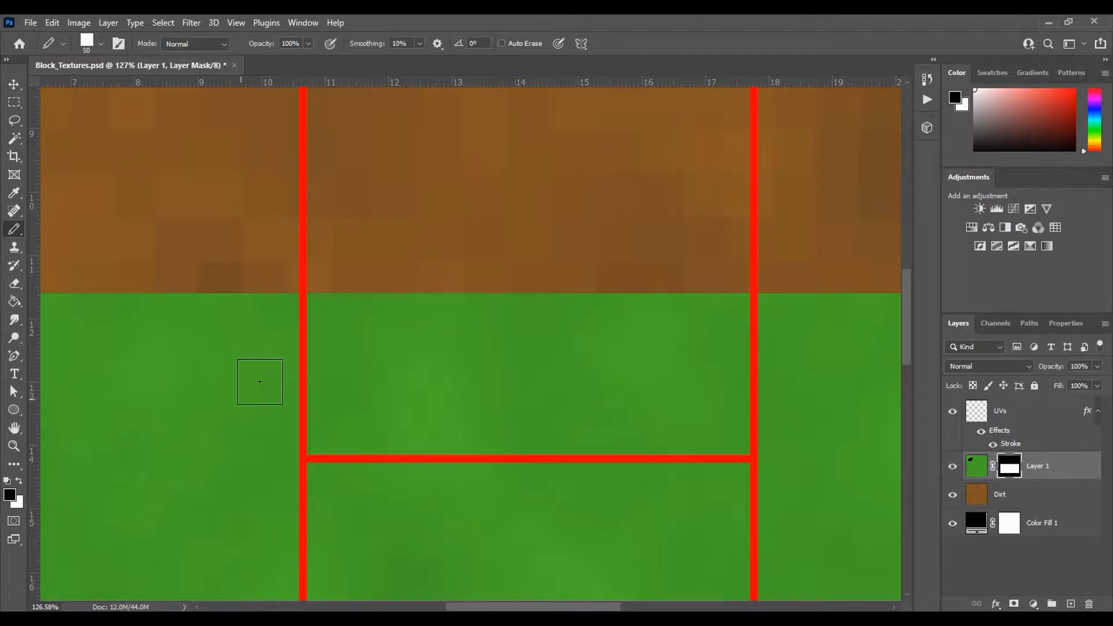
pyautogui.click(331, 316)
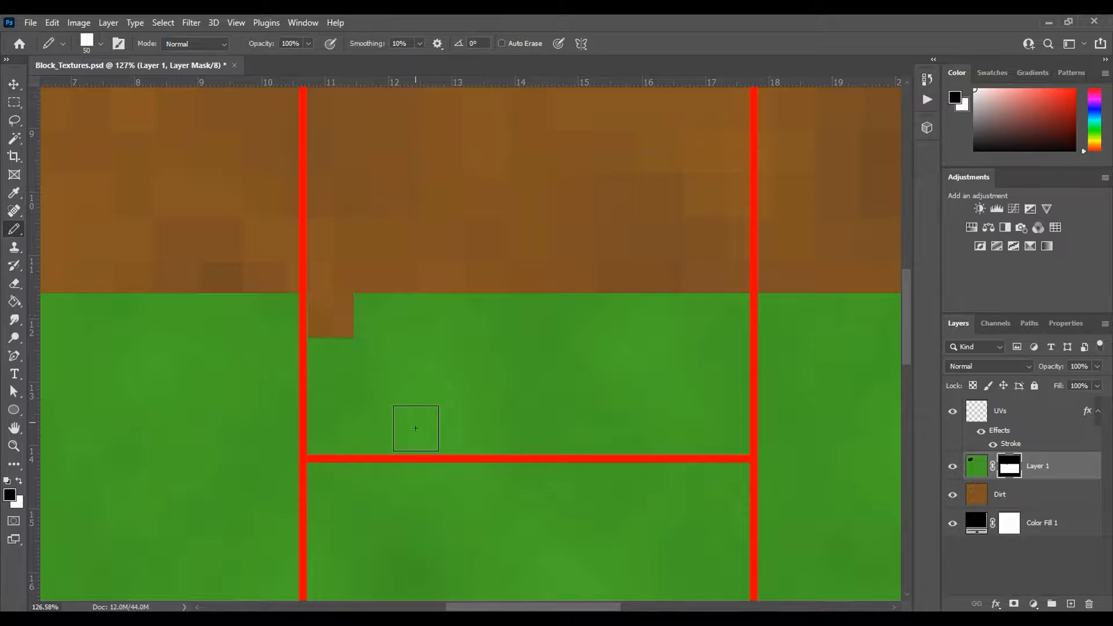
pyautogui.hotkey('ctrl', 'z')
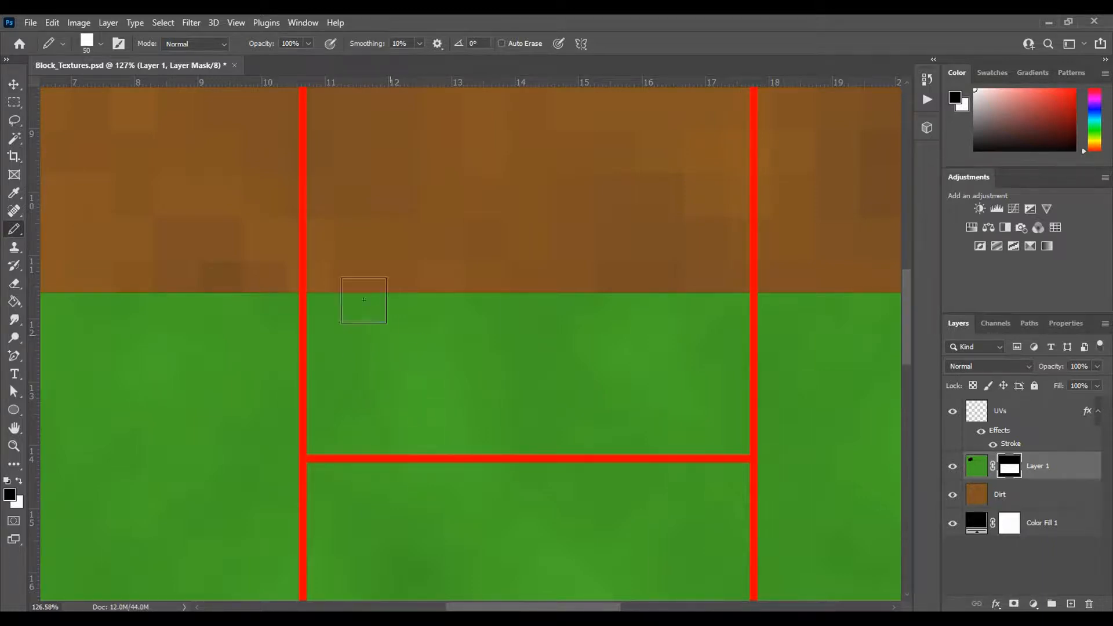
pyautogui.scroll(-2, 443, 255)
pyautogui.scroll(-4, 417, 317)
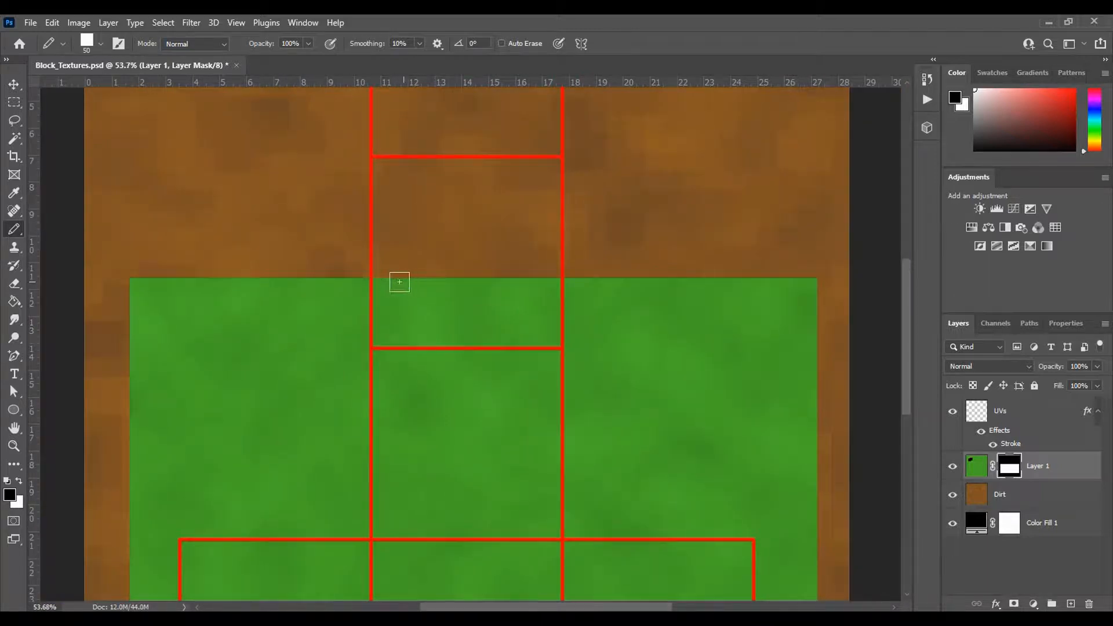
pyautogui.scroll(-3, 448, 293)
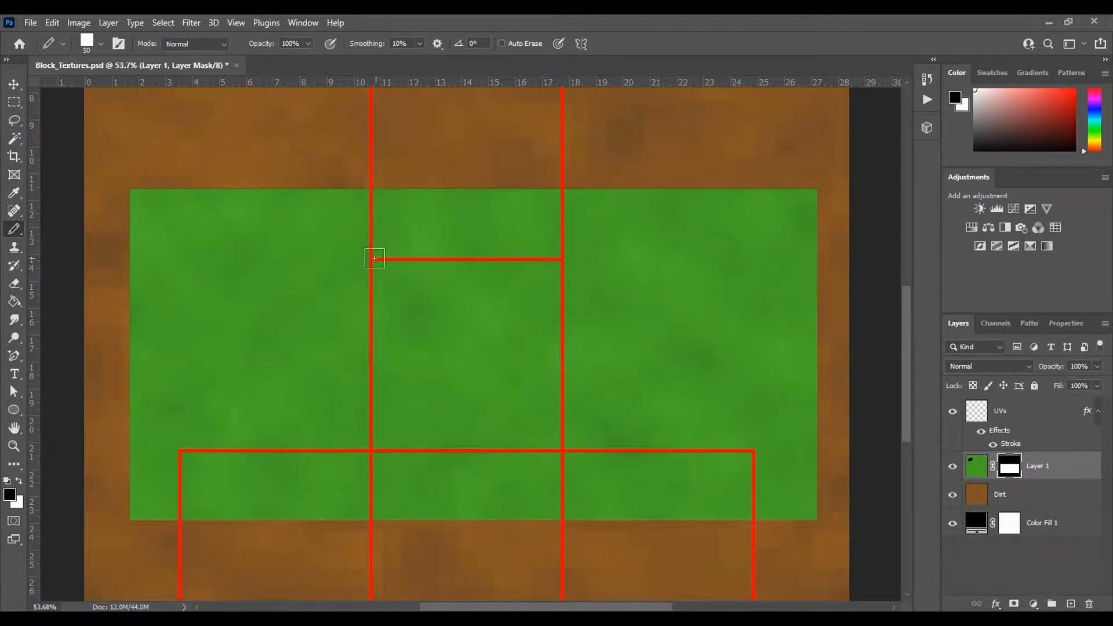
pyautogui.moveTo(393, 194)
pyautogui.mouseDown()
pyautogui.moveTo(430, 200)
pyautogui.moveTo(428, 216)
pyautogui.moveTo(443, 193)
pyautogui.moveTo(466, 206)
pyautogui.moveTo(476, 180)
pyautogui.moveTo(489, 200)
pyautogui.moveTo(575, 199)
pyautogui.moveTo(563, 177)
pyautogui.moveTo(353, 193)
pyautogui.mouseUp()
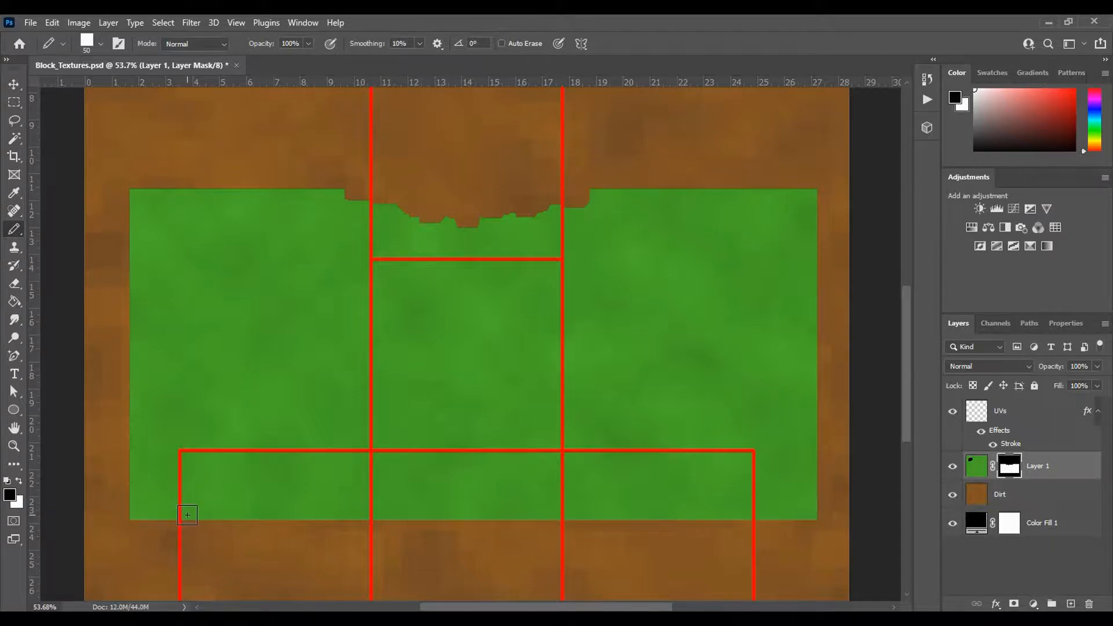
pyautogui.moveTo(417, 215); pyautogui.dragTo(375, 207)
# - Mask out curved dirt bands down both sides of the grass and a jagged edge along its lower border
pyautogui.moveTo(361, 211)
pyautogui.mouseDown()
pyautogui.moveTo(298, 241)
pyautogui.moveTo(225, 323)
pyautogui.moveTo(166, 405)
pyautogui.moveTo(157, 453)
pyautogui.mouseUp()
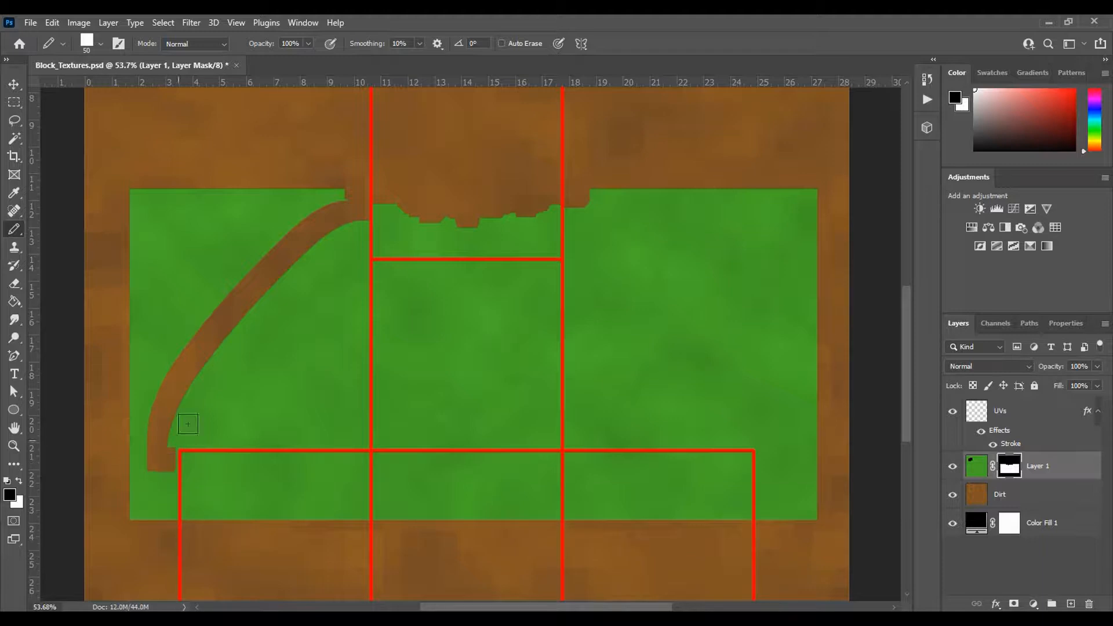
pyautogui.moveTo(572, 202)
pyautogui.mouseDown()
pyautogui.moveTo(623, 204)
pyautogui.moveTo(694, 251)
pyautogui.moveTo(726, 305)
pyautogui.moveTo(761, 438)
pyautogui.mouseUp()
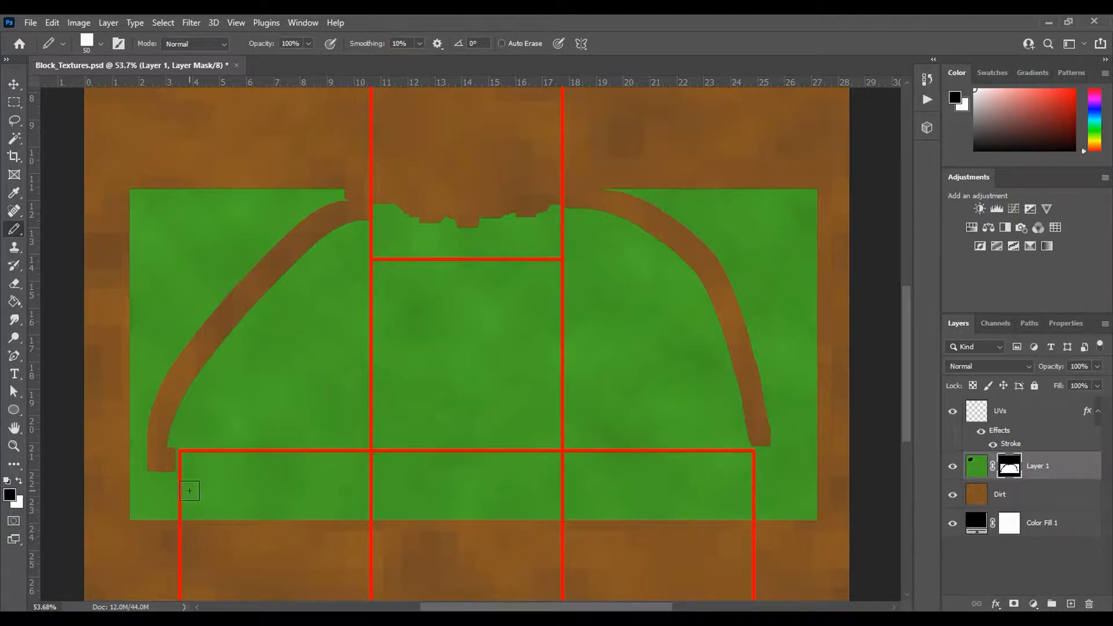
pyautogui.moveTo(194, 520)
pyautogui.mouseDown()
pyautogui.moveTo(223, 531)
pyautogui.moveTo(268, 509)
pyautogui.moveTo(286, 526)
pyautogui.moveTo(323, 513)
pyautogui.moveTo(359, 530)
pyautogui.moveTo(372, 519)
pyautogui.moveTo(470, 524)
pyautogui.moveTo(499, 510)
pyautogui.moveTo(507, 521)
pyautogui.moveTo(533, 513)
pyautogui.moveTo(547, 525)
pyautogui.moveTo(612, 529)
pyautogui.moveTo(649, 510)
pyautogui.moveTo(670, 529)
pyautogui.moveTo(714, 503)
pyautogui.moveTo(738, 525)
pyautogui.mouseUp()
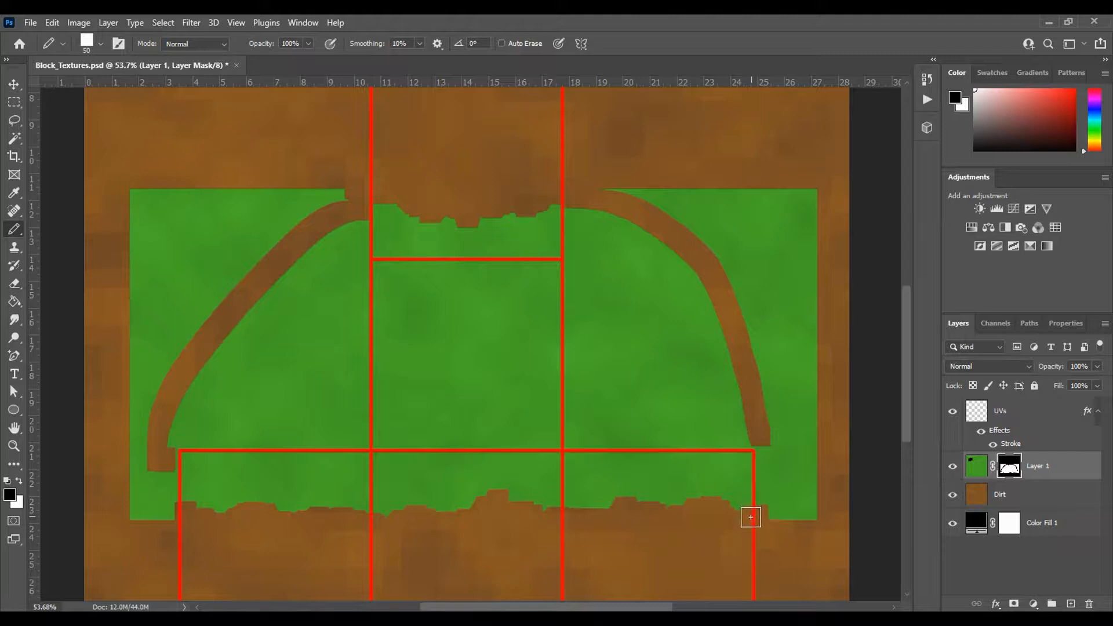
pyautogui.moveTo(757, 514); pyautogui.dragTo(755, 524)
# - Paint arrowhead-shaped dirt patches on the mask at the lower ends of both curved bands
pyautogui.moveTo(337, 225); pyautogui.dragTo(355, 203)
pyautogui.moveTo(174, 436); pyautogui.dragTo(180, 427)
pyautogui.moveTo(150, 461)
pyautogui.mouseDown()
pyautogui.moveTo(130, 423)
pyautogui.moveTo(142, 432)
pyautogui.mouseUp()
pyautogui.moveTo(742, 431)
pyautogui.mouseDown()
pyautogui.moveTo(722, 416)
pyautogui.moveTo(747, 433)
pyautogui.mouseUp()
pyautogui.moveTo(766, 424); pyautogui.dragTo(779, 406)
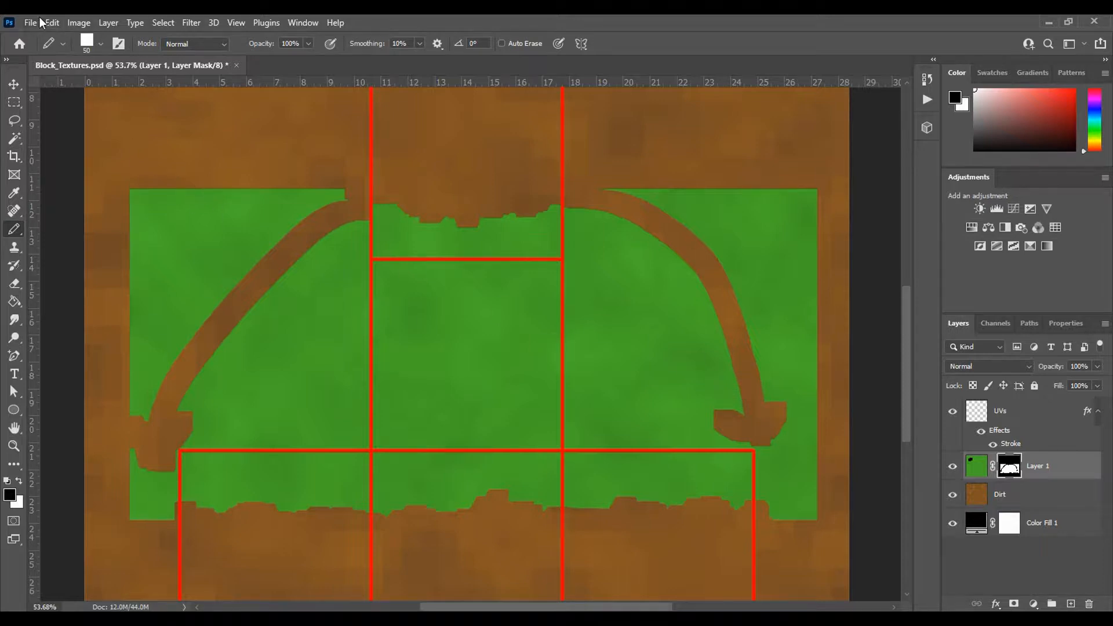
# - Save a Targa copy of the texture over the existing Block_Grass file and switch to Maya to view it on the block
pyautogui.click(40, 22)
pyautogui.click(67, 204)
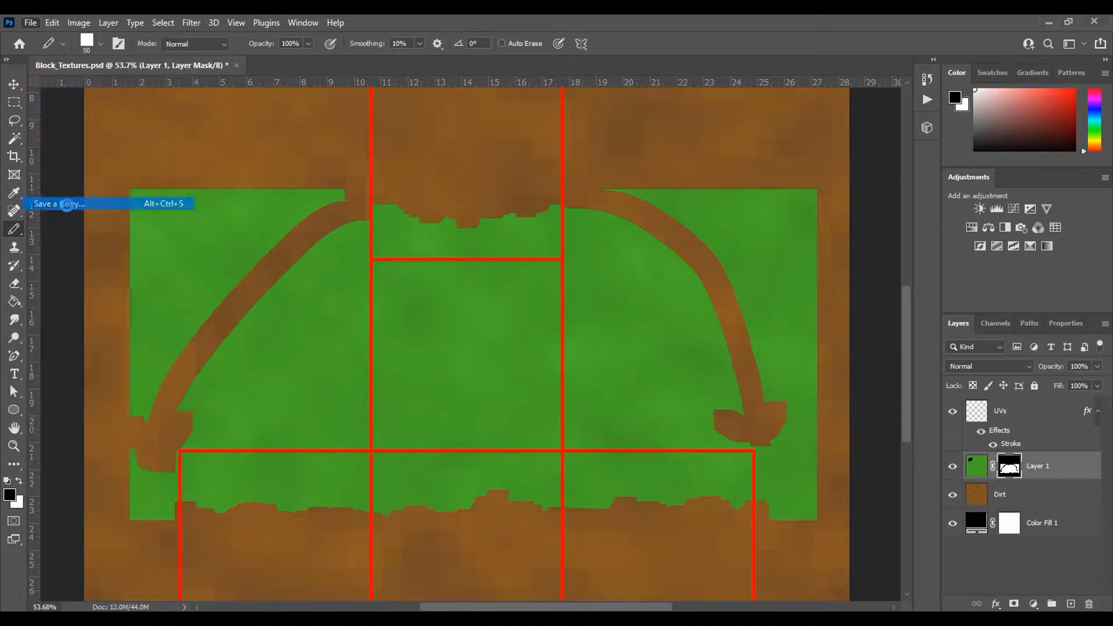
pyautogui.click(186, 296)
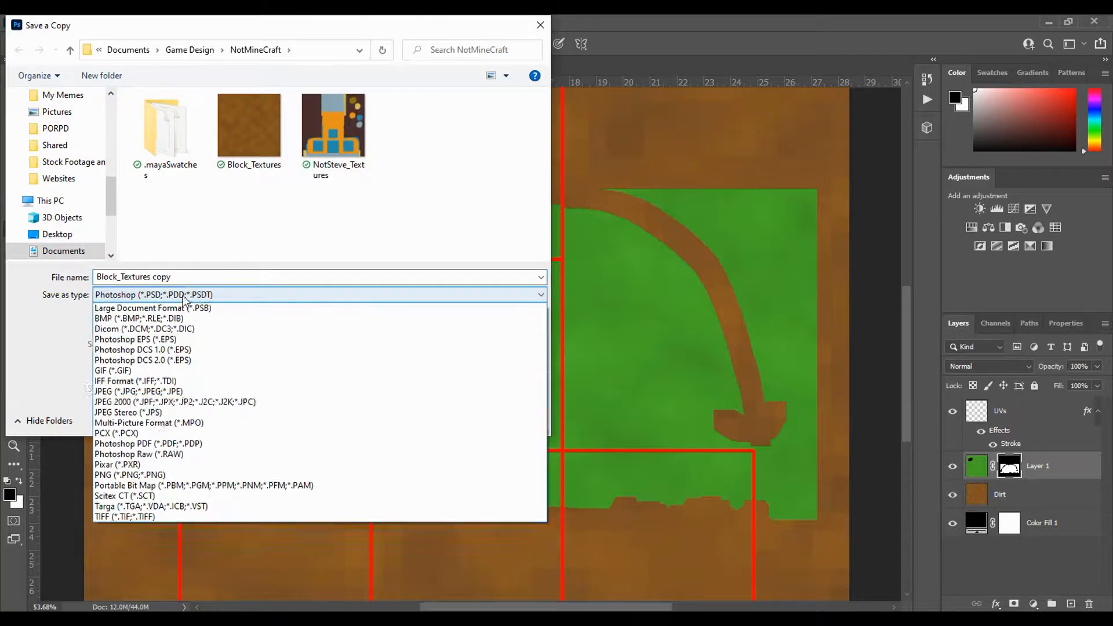
pyautogui.click(155, 519)
pyautogui.click(328, 124)
pyautogui.click(437, 418)
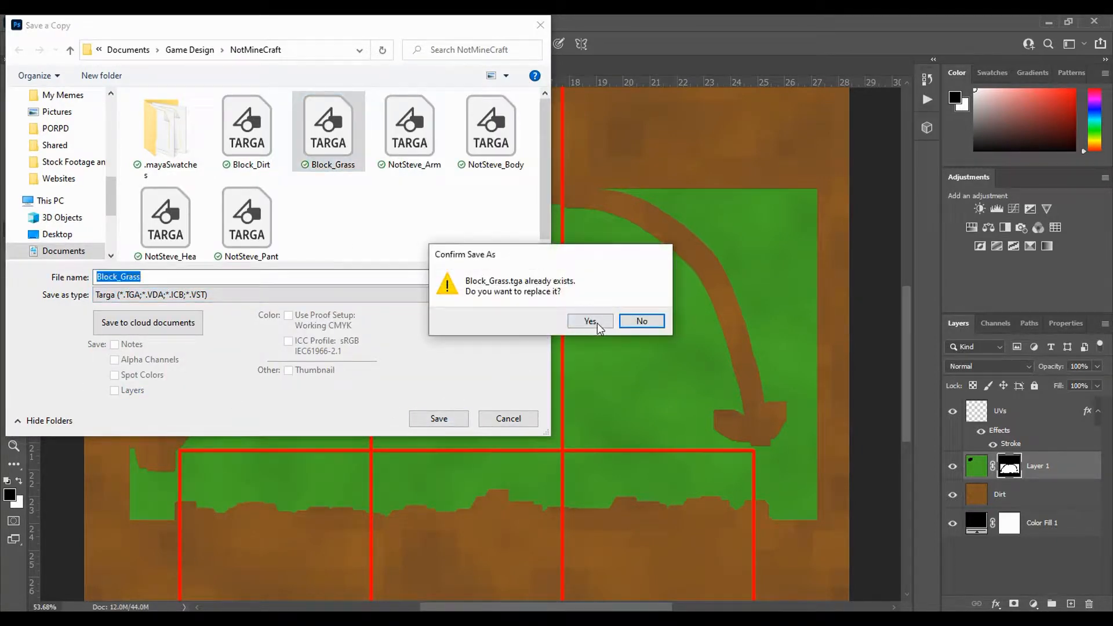
pyautogui.click(597, 322)
pyautogui.click(598, 216)
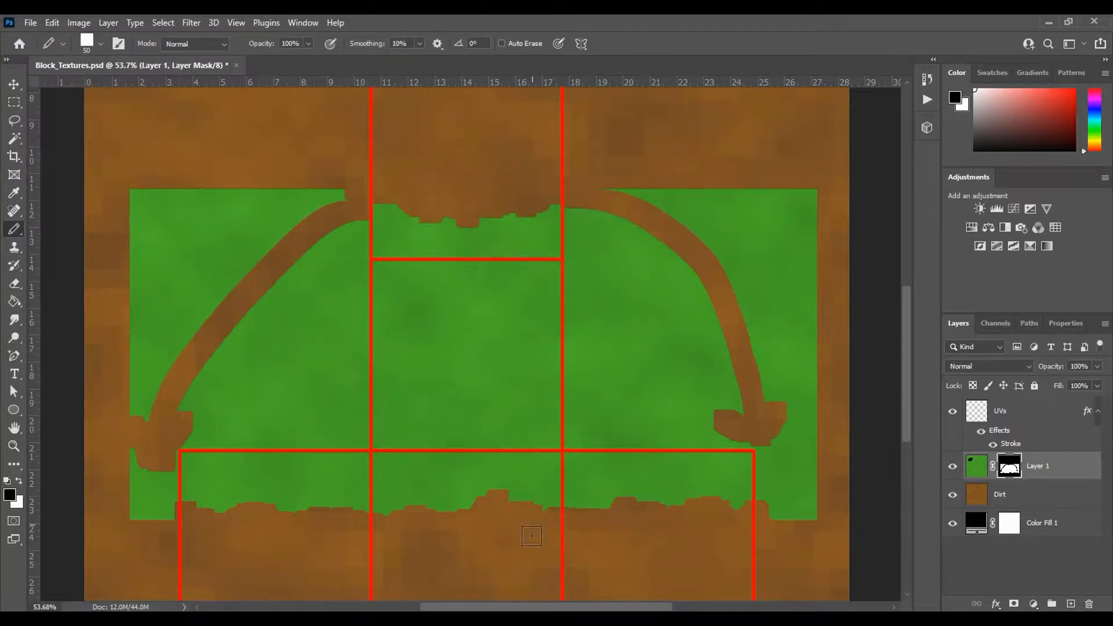
pyautogui.click(603, 565)
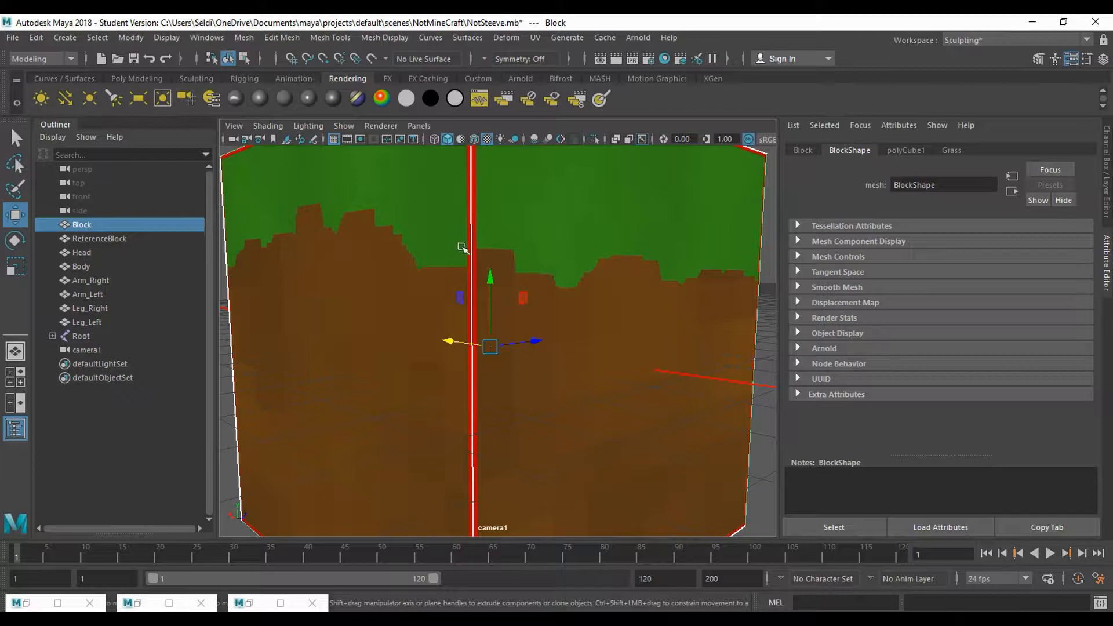
# - Switch to Photoshop, hide the UVs layer, save a 24 bits/pixel Targa copy over Block_Grass, and inspect the block in Maya
pyautogui.click(610, 619)
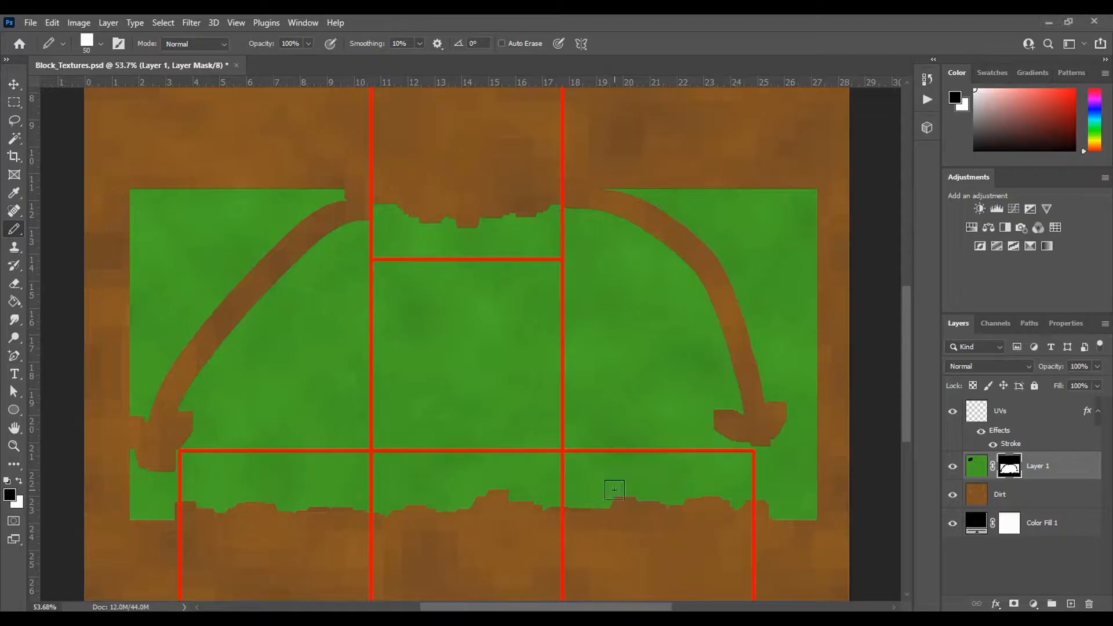
pyautogui.click(952, 411)
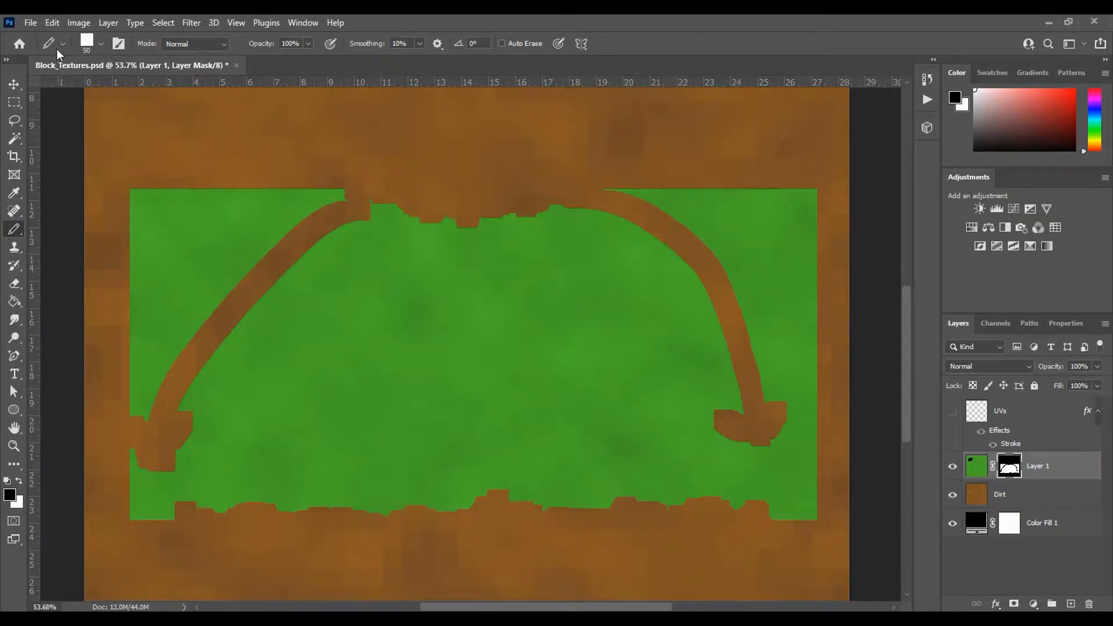
pyautogui.click(30, 22)
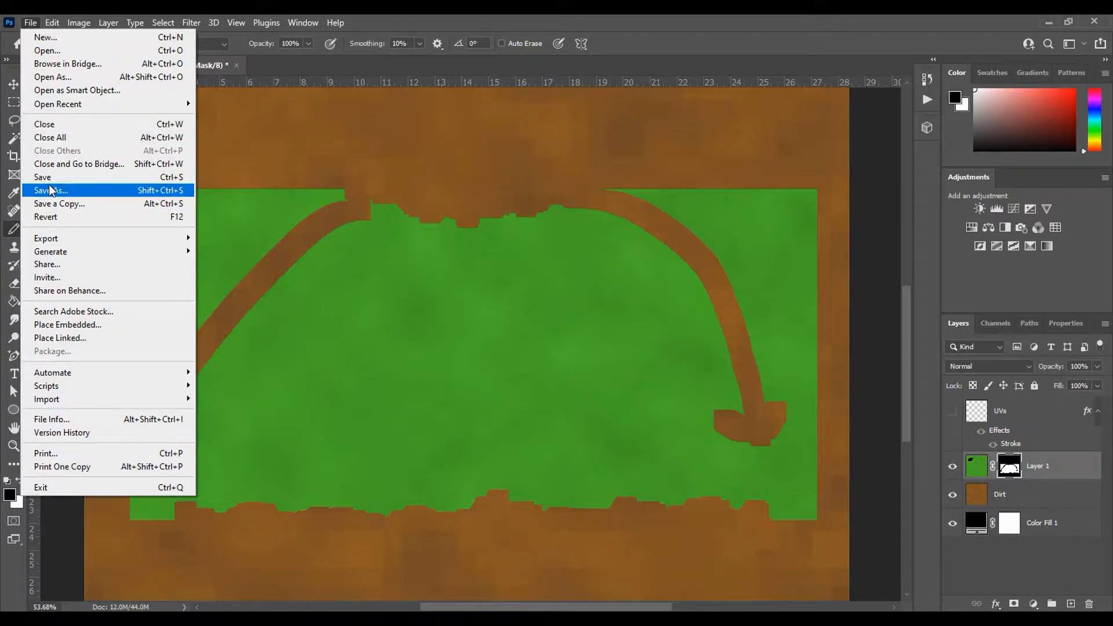
pyautogui.click(53, 204)
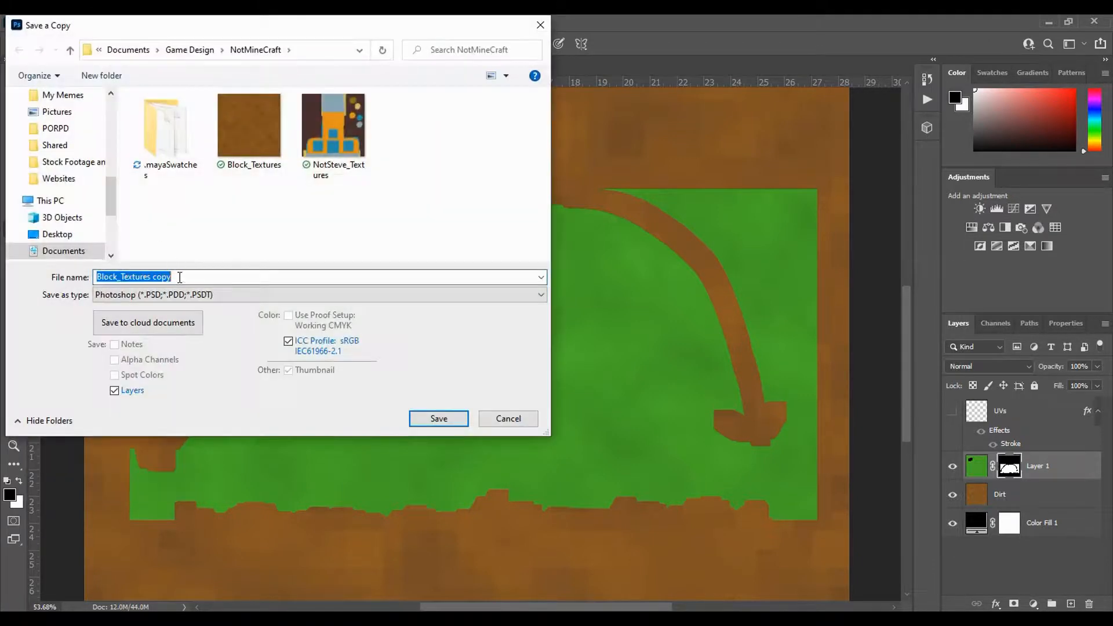
pyautogui.click(185, 296)
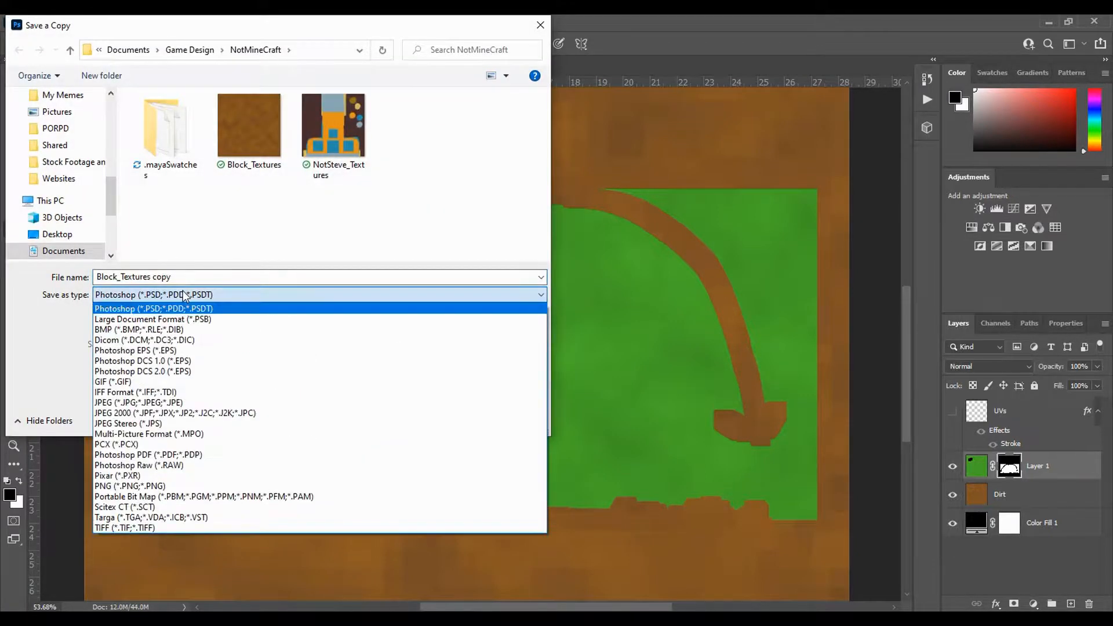
pyautogui.click(171, 518)
pyautogui.click(328, 131)
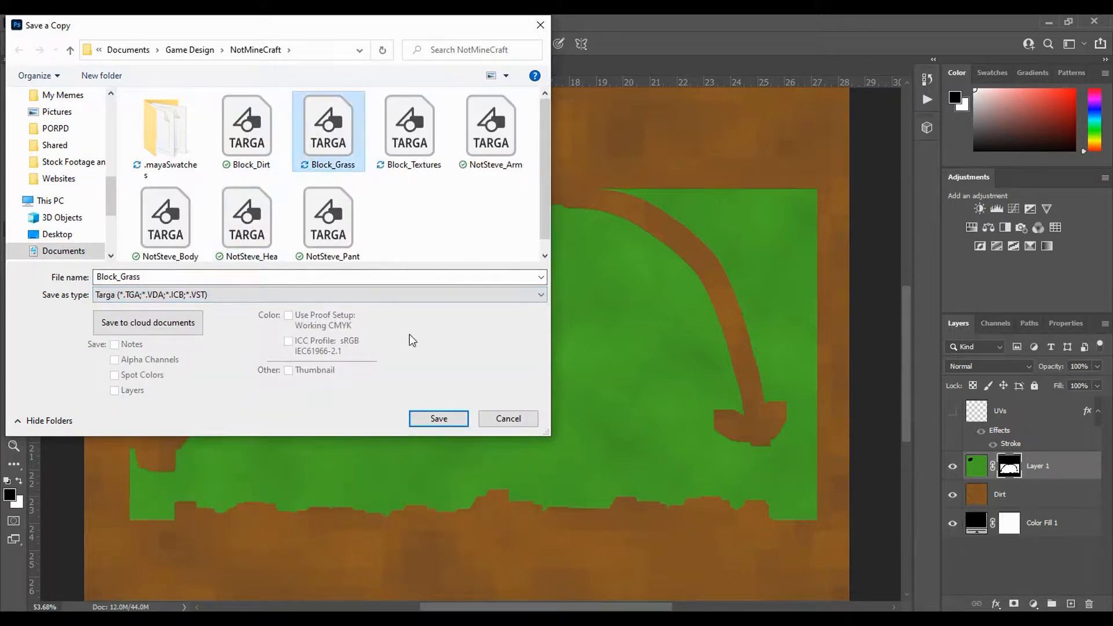
pyautogui.click(420, 427)
pyautogui.click(602, 326)
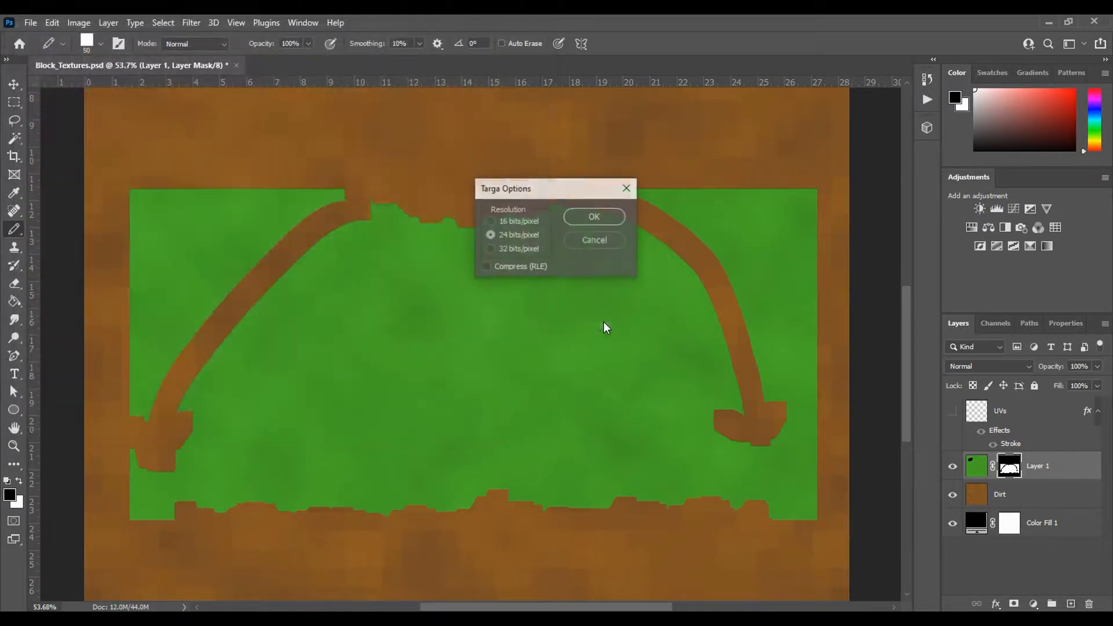
pyautogui.click(595, 218)
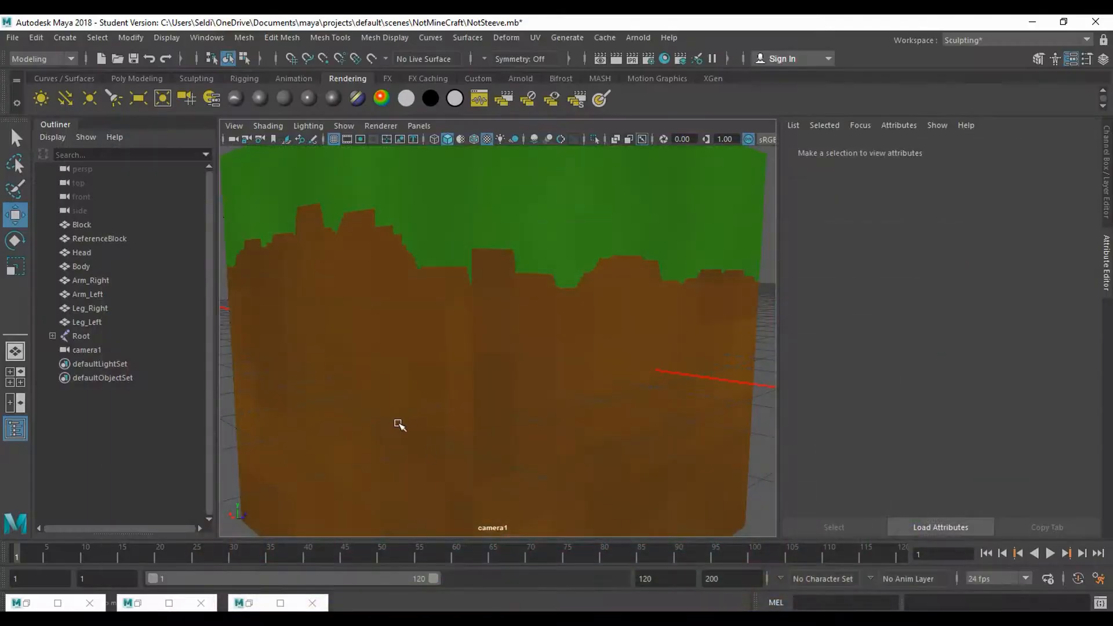
pyautogui.moveTo(311, 402); pyautogui.dragTo(340, 407)
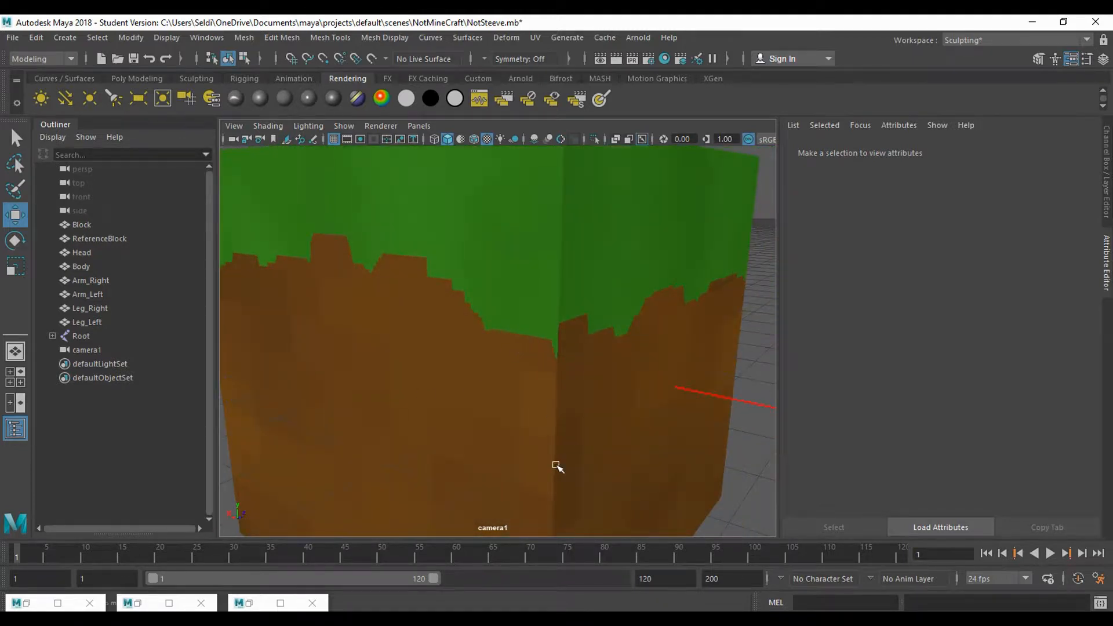
# - Back in Photoshop, apply the Mosaic filter with a cell size of 50 to Layer 1's grass image rather than its mask
pyautogui.click(608, 622)
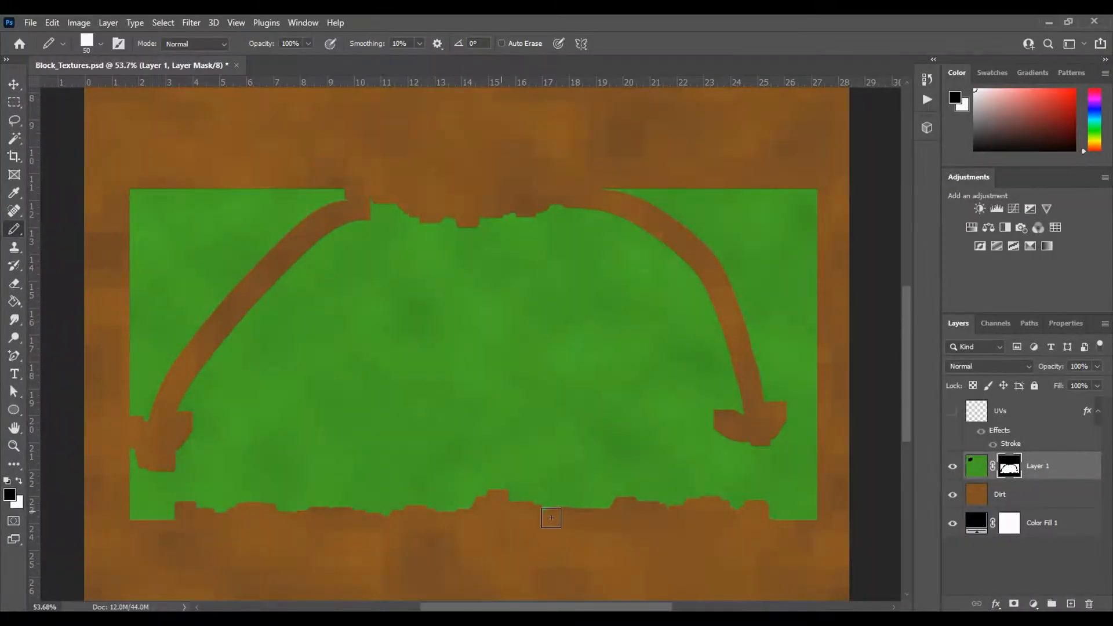
pyautogui.press('m')
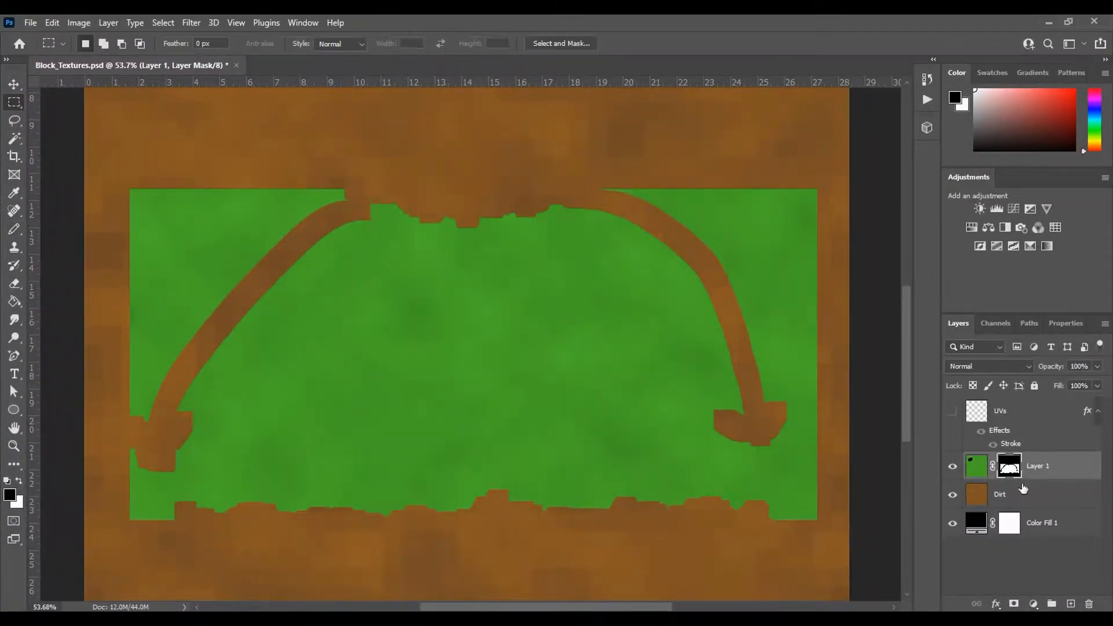
pyautogui.click(978, 475)
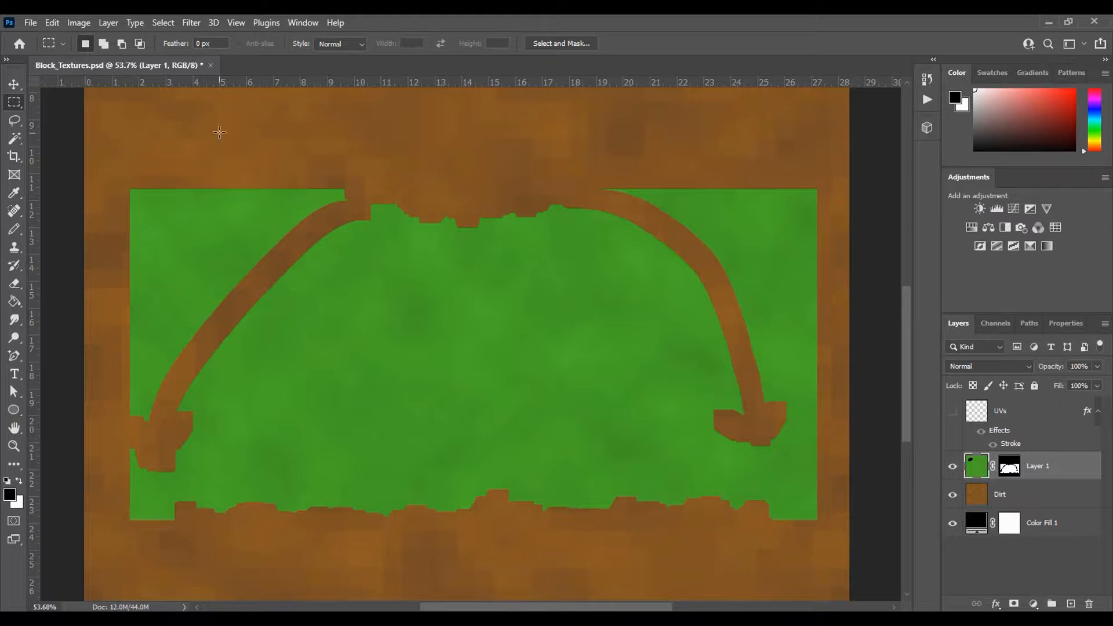
pyautogui.click(192, 23)
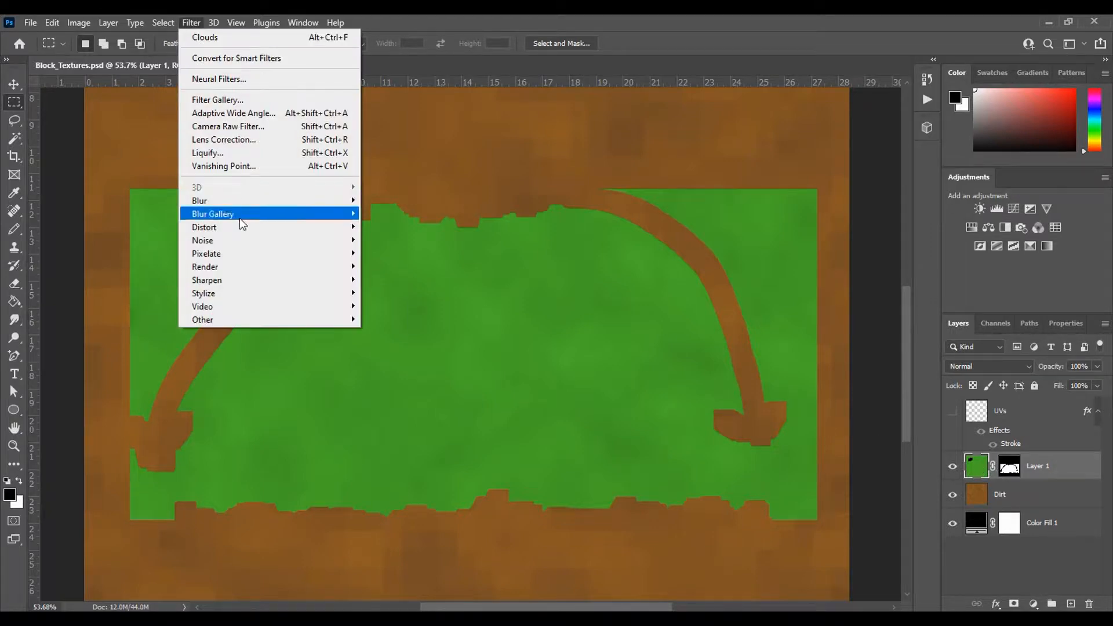
pyautogui.moveTo(266, 256)
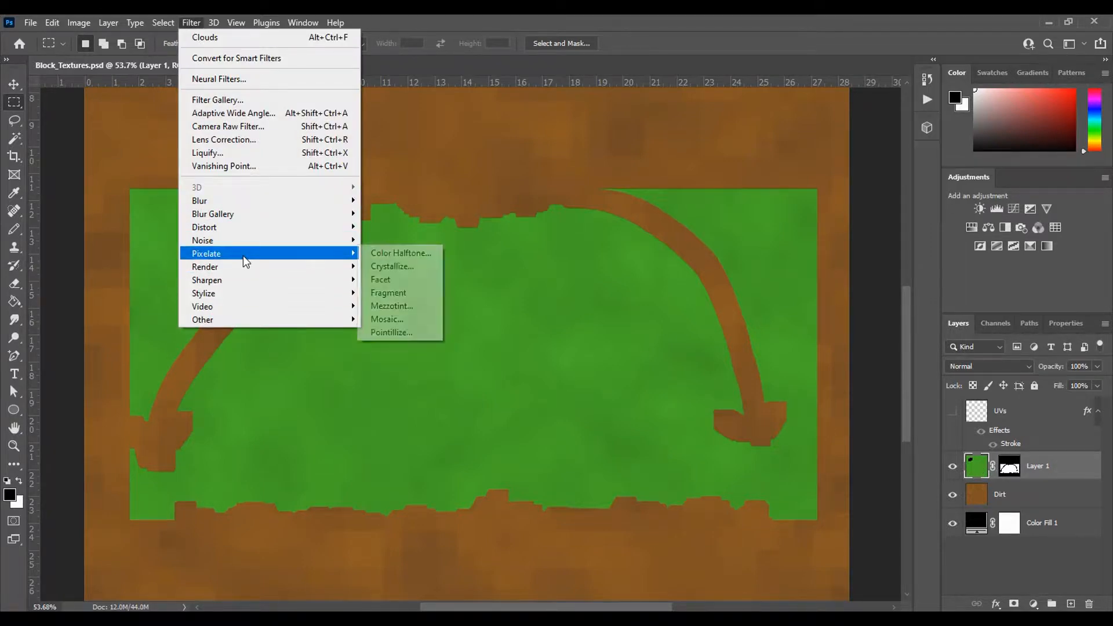
pyautogui.click(400, 320)
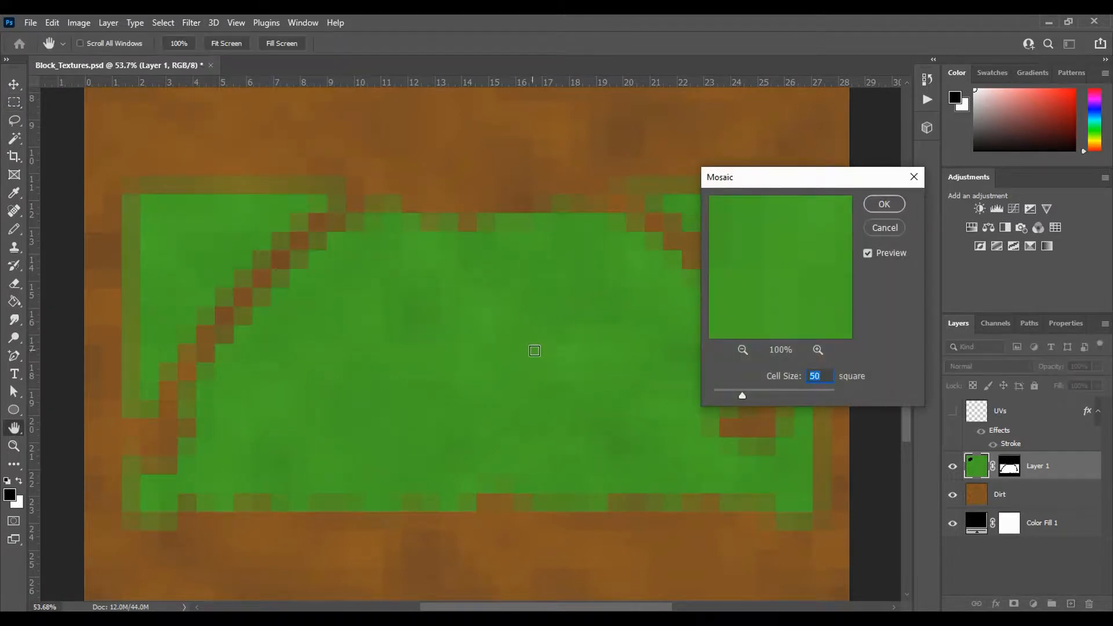
pyautogui.click(893, 208)
pyautogui.press('m')
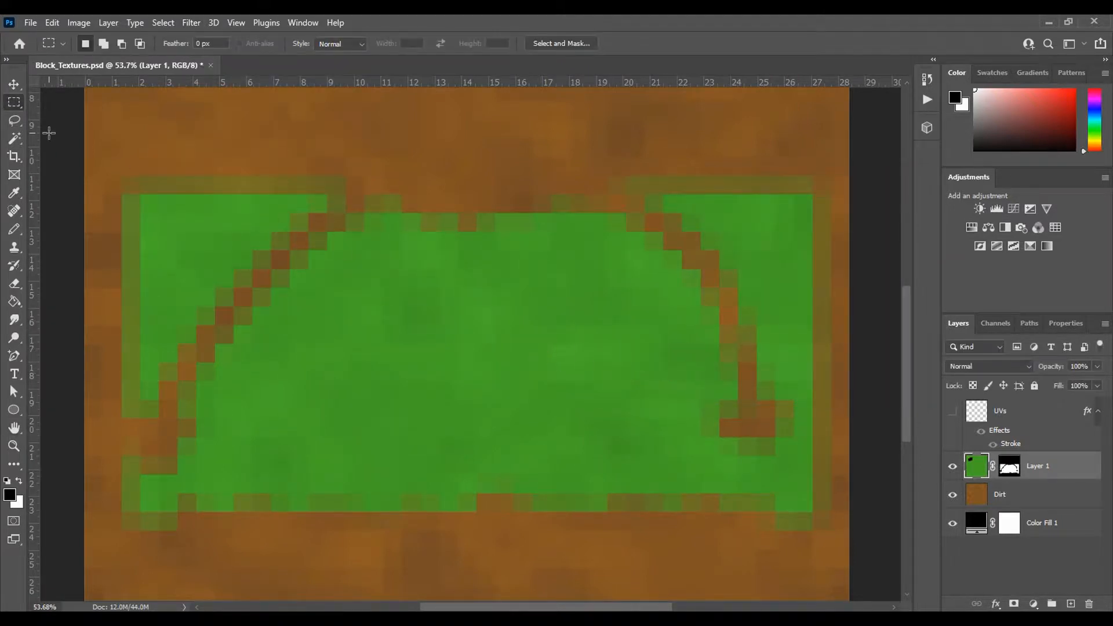
# - Export the pixelated grass texture as a Targa copy, replacing Block_Grass in the NotMineCraft folder, and switch to Maya
pyautogui.click(30, 22)
pyautogui.click(58, 203)
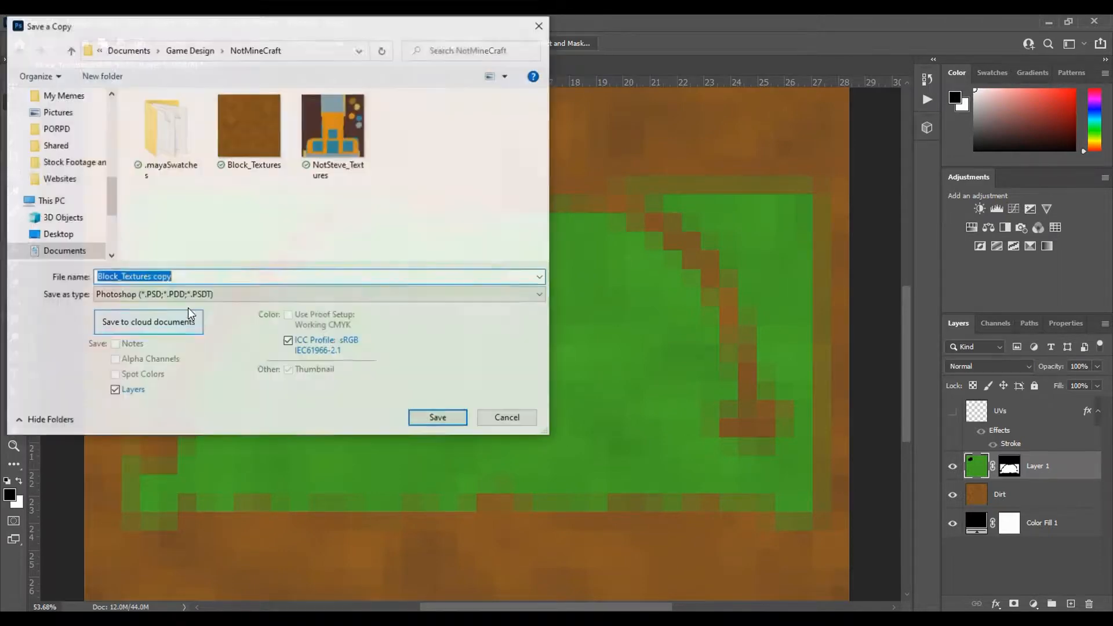
pyautogui.click(174, 295)
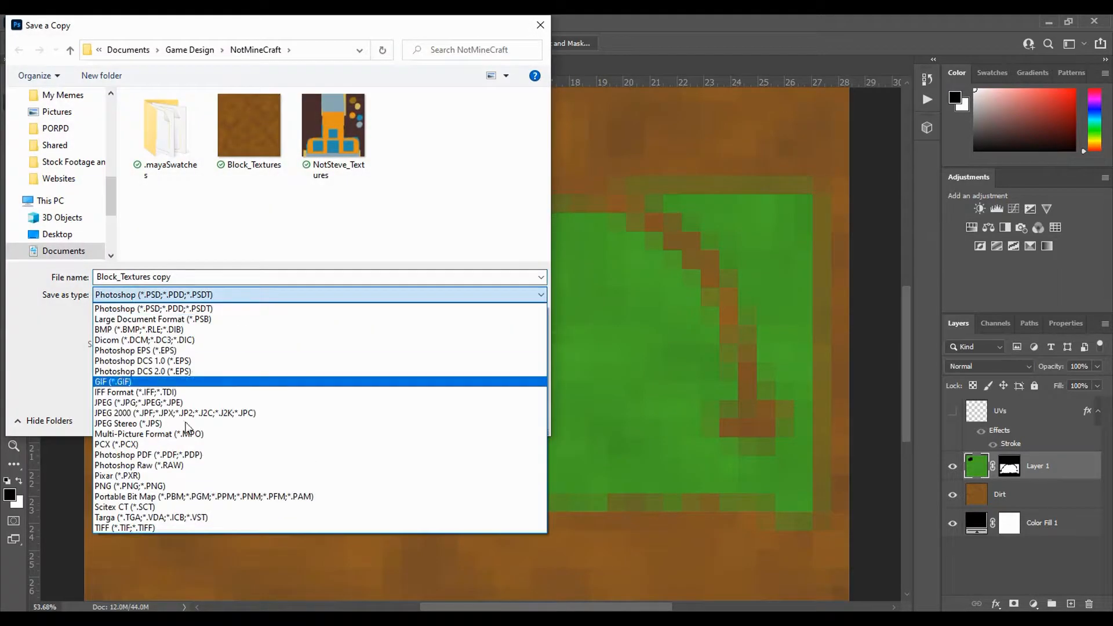
pyautogui.click(181, 517)
pyautogui.click(350, 131)
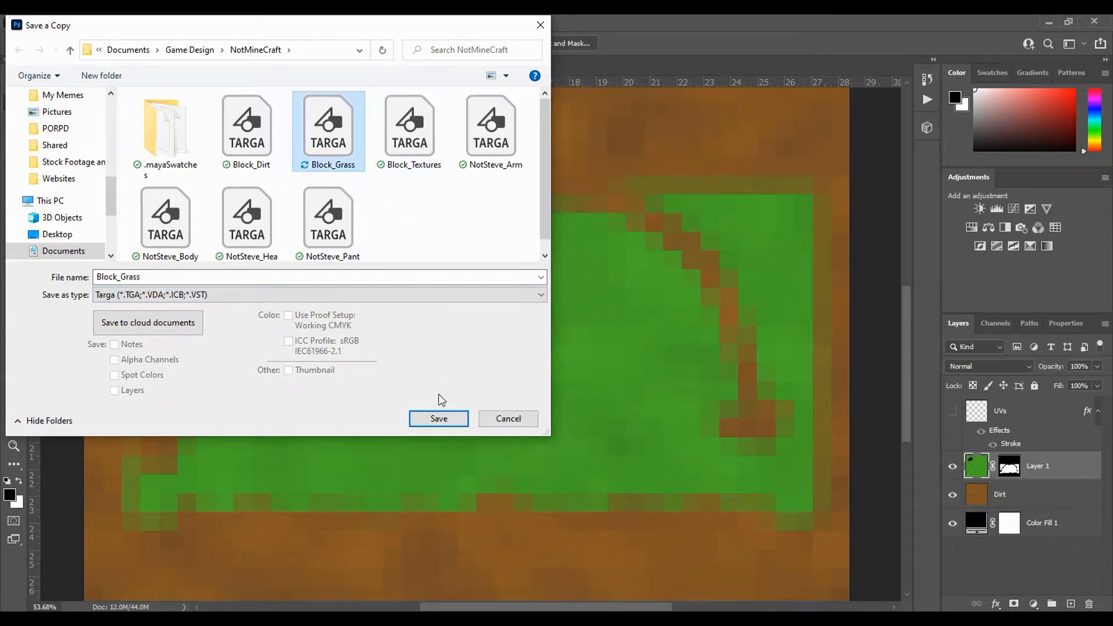
pyautogui.click(437, 417)
pyautogui.click(590, 322)
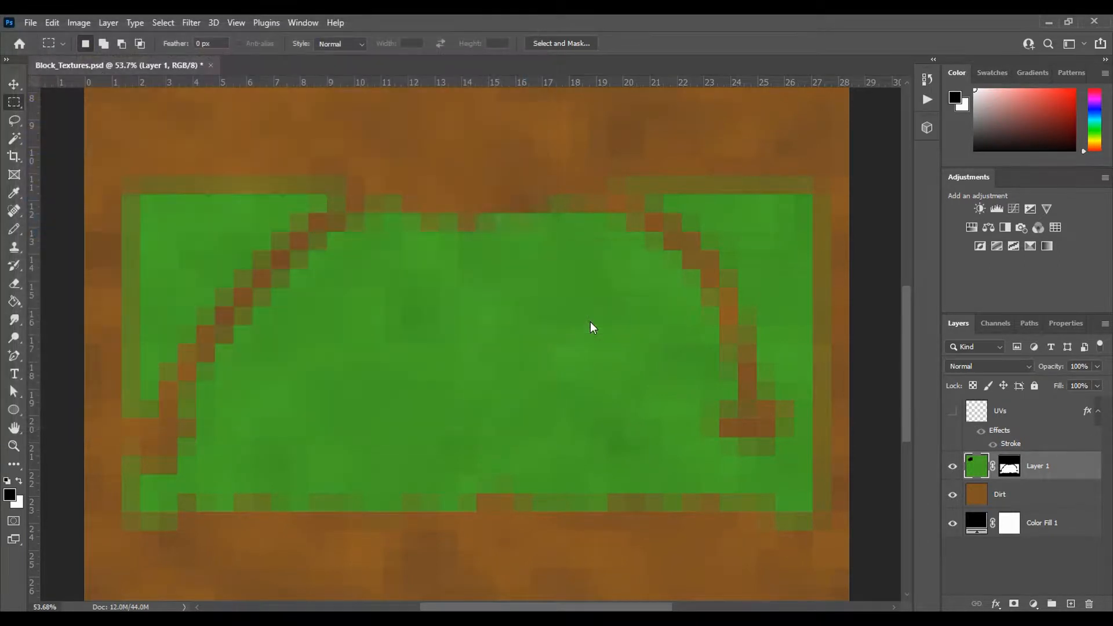
pyautogui.click(603, 216)
pyautogui.click(602, 513)
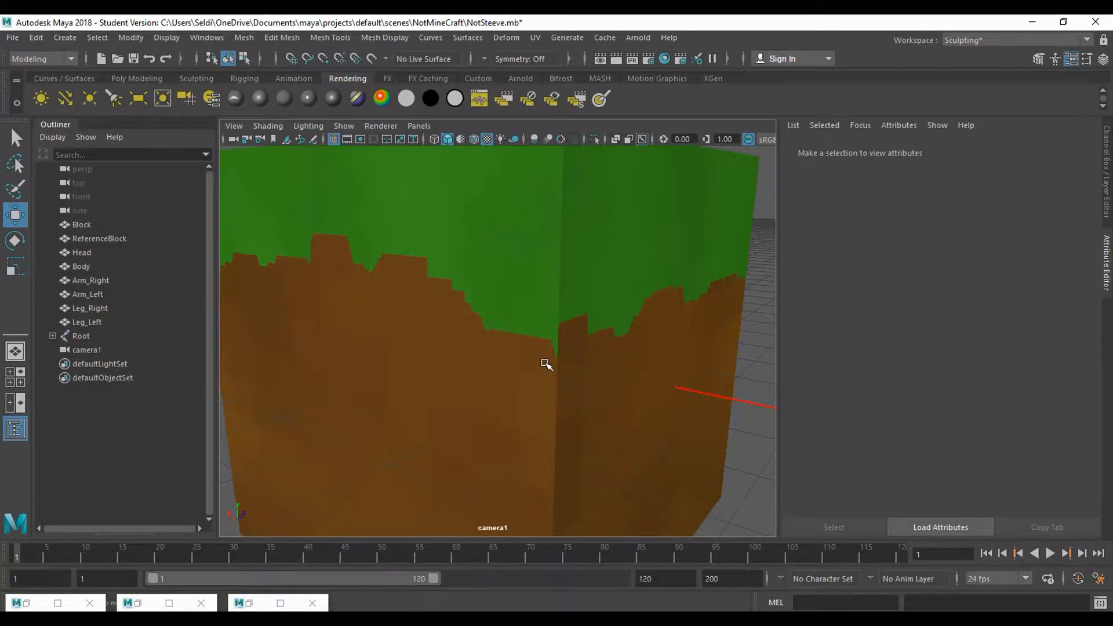
# - Frame the whole block at an angle in the camera1 view, deselect it, and render the current frame
pyautogui.click(551, 370)
pyautogui.press('f')
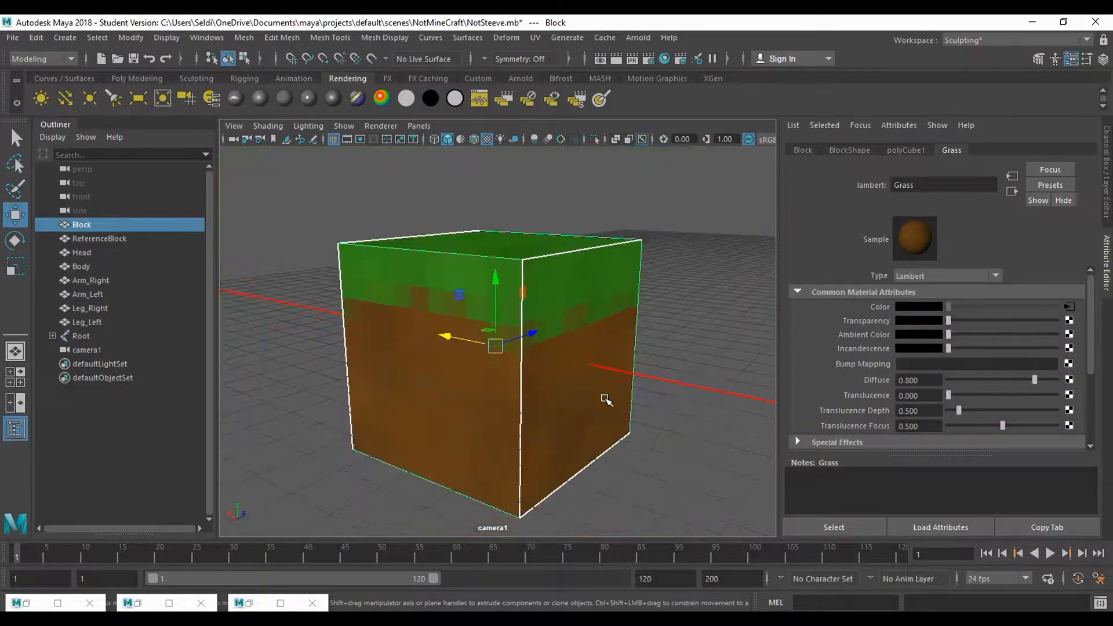
pyautogui.moveTo(601, 397); pyautogui.dragTo(450, 412)
pyautogui.click(665, 399)
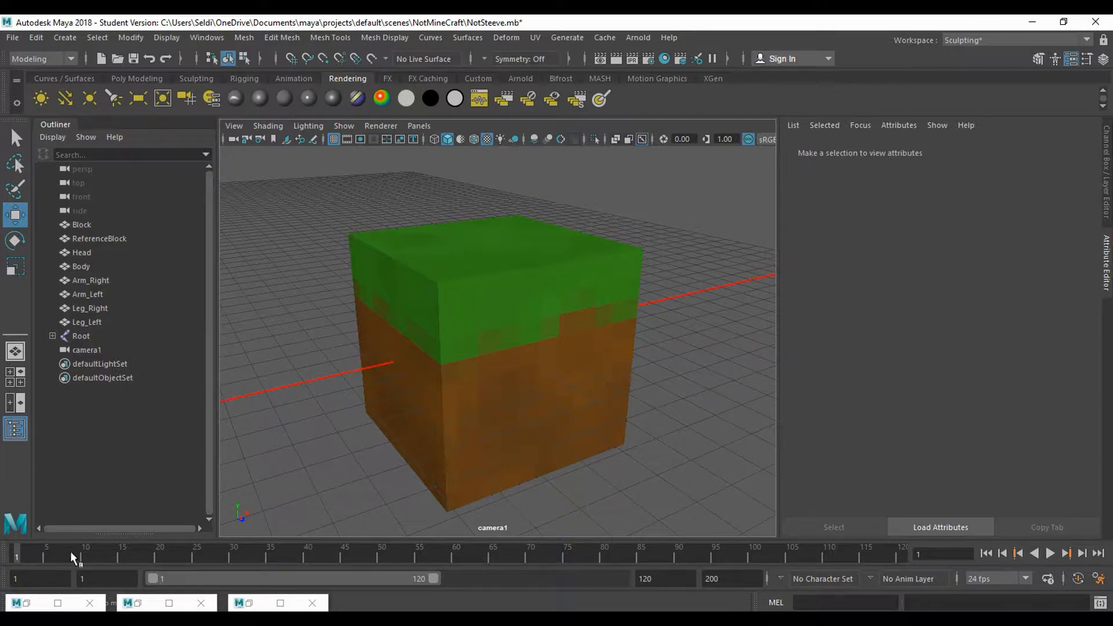
pyautogui.moveTo(69, 556)
pyautogui.mouseDown()
pyautogui.moveTo(406, 553)
pyautogui.moveTo(7, 555)
pyautogui.mouseUp()
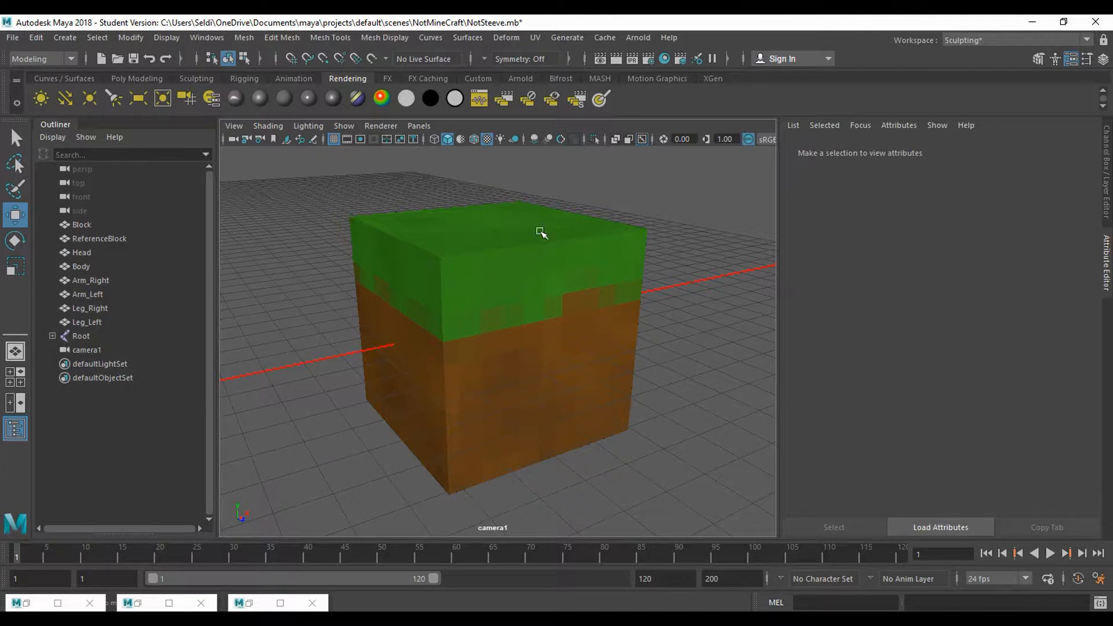
pyautogui.click(616, 58)
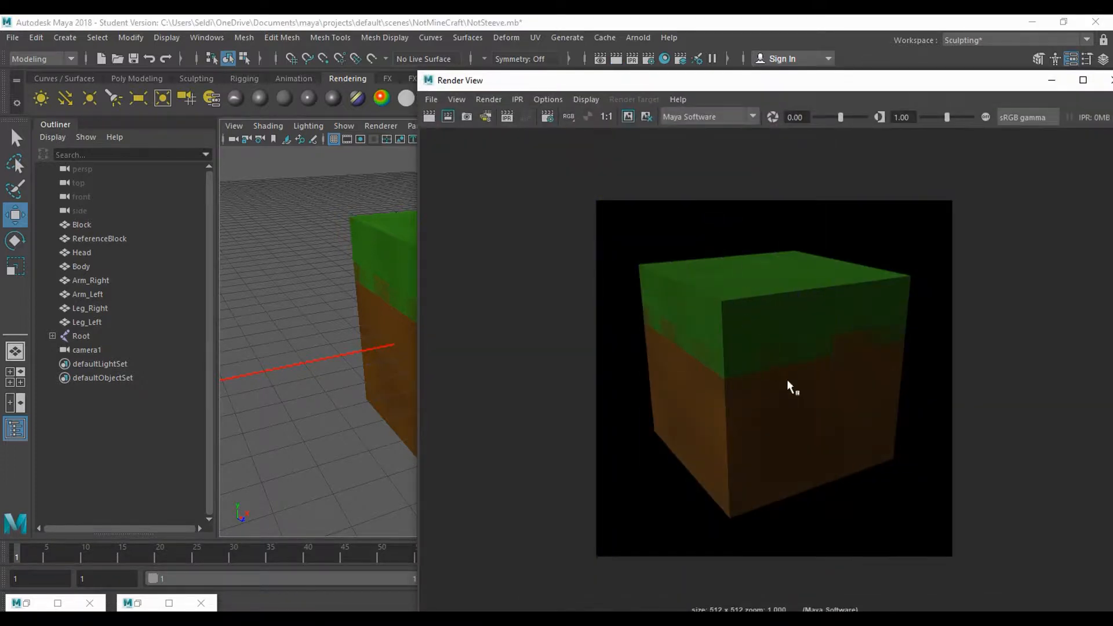
# - Save the rendered block image as Grass_Icon.png in the NotMineCraft folder
pyautogui.click(432, 99)
pyautogui.click(464, 137)
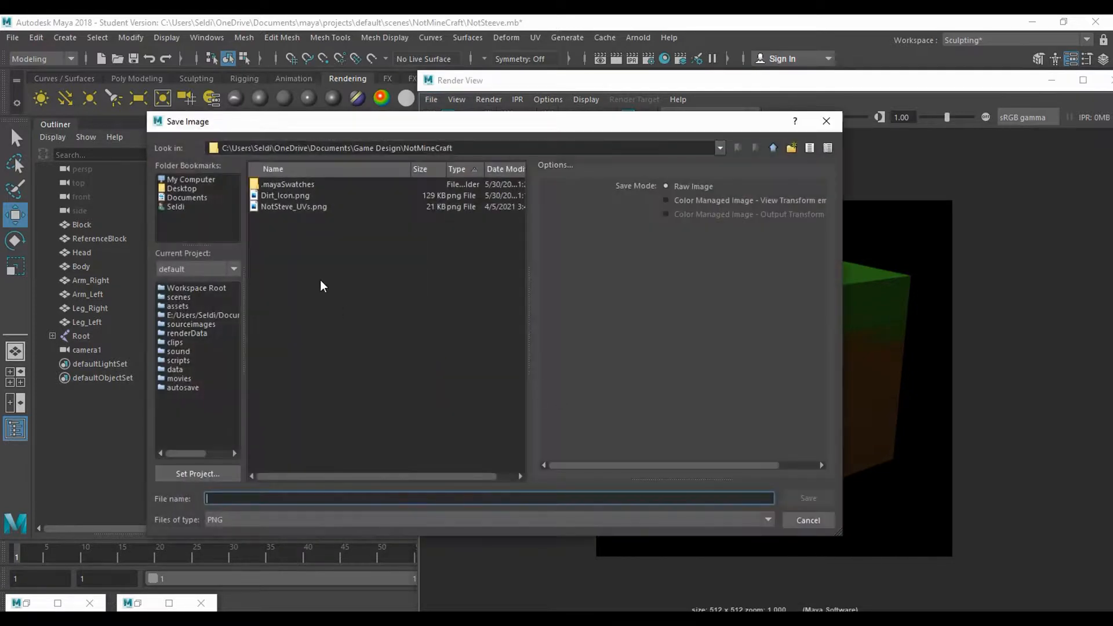
pyautogui.click(278, 197)
pyautogui.moveTo(221, 502); pyautogui.dragTo(134, 494)
pyautogui.write('Grass_Icon.png')
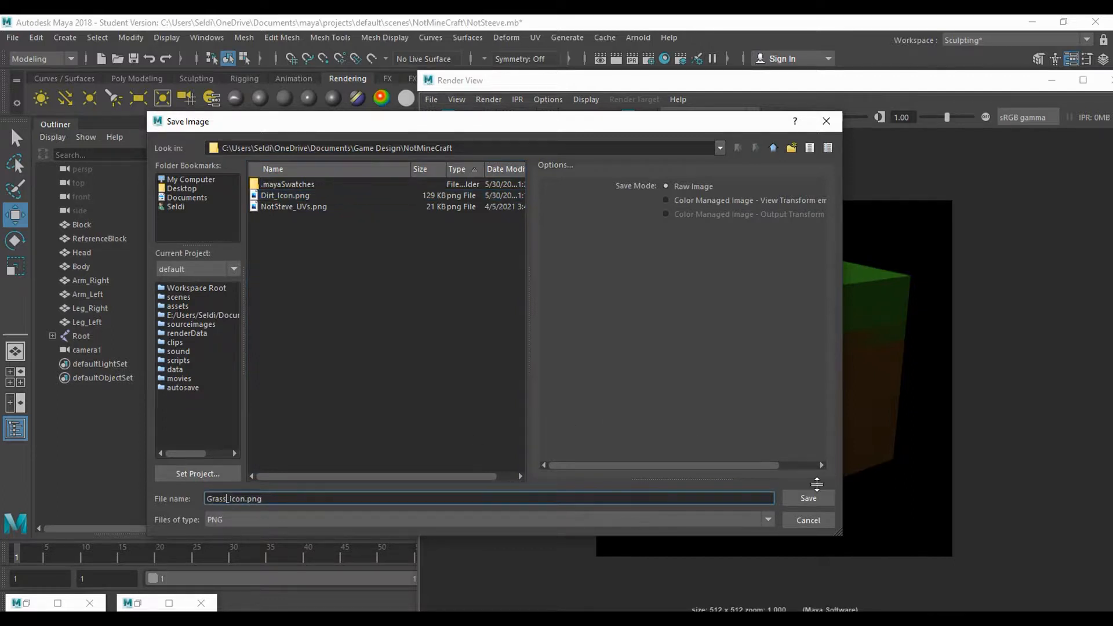
pyautogui.click(808, 498)
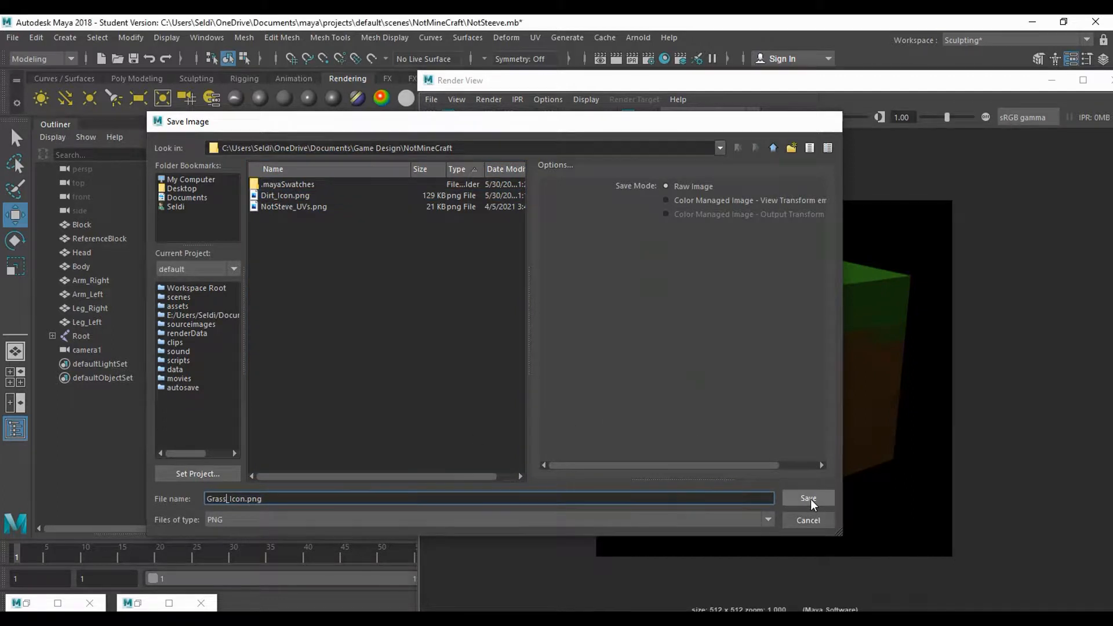
pyautogui.moveTo(636, 82); pyautogui.dragTo(592, 68)
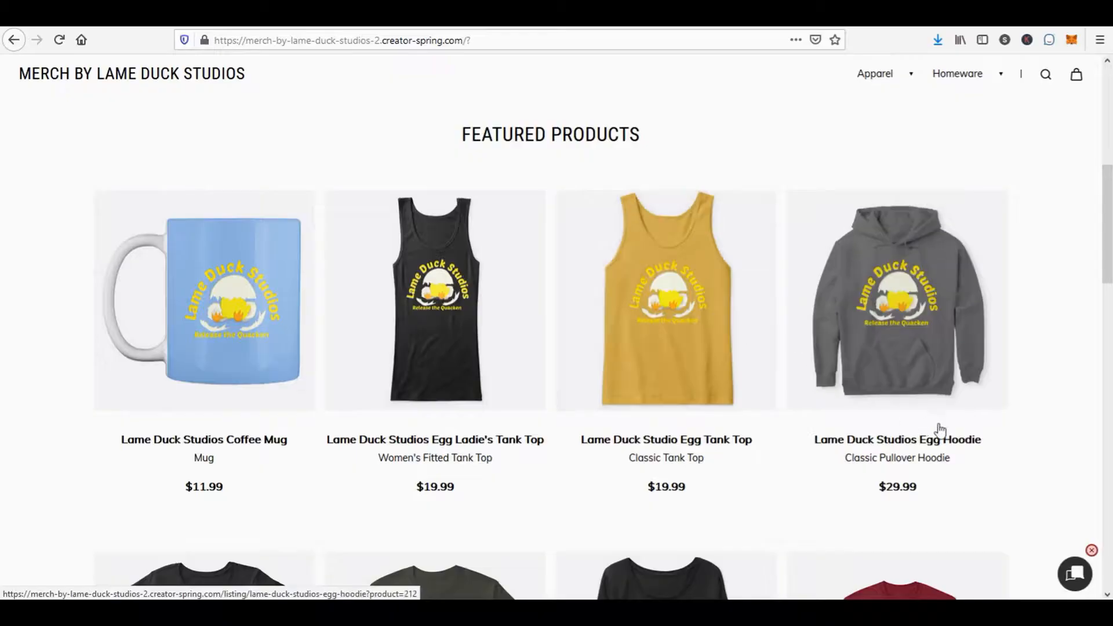
pyautogui.scroll(-3, 1008, 447)
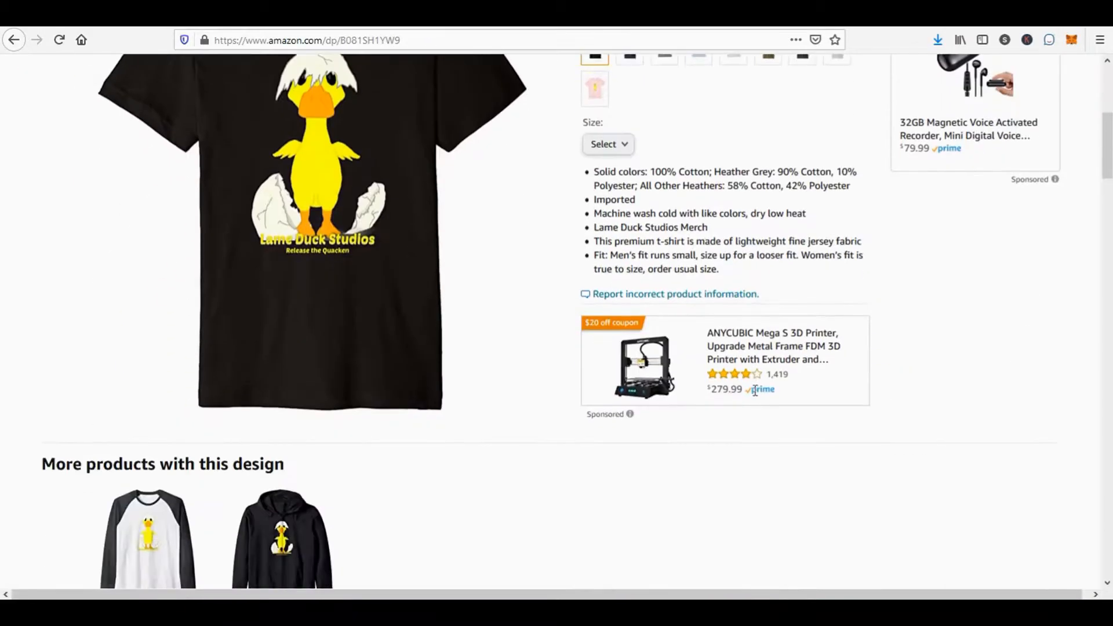
pyautogui.scroll(-2, 755, 393)
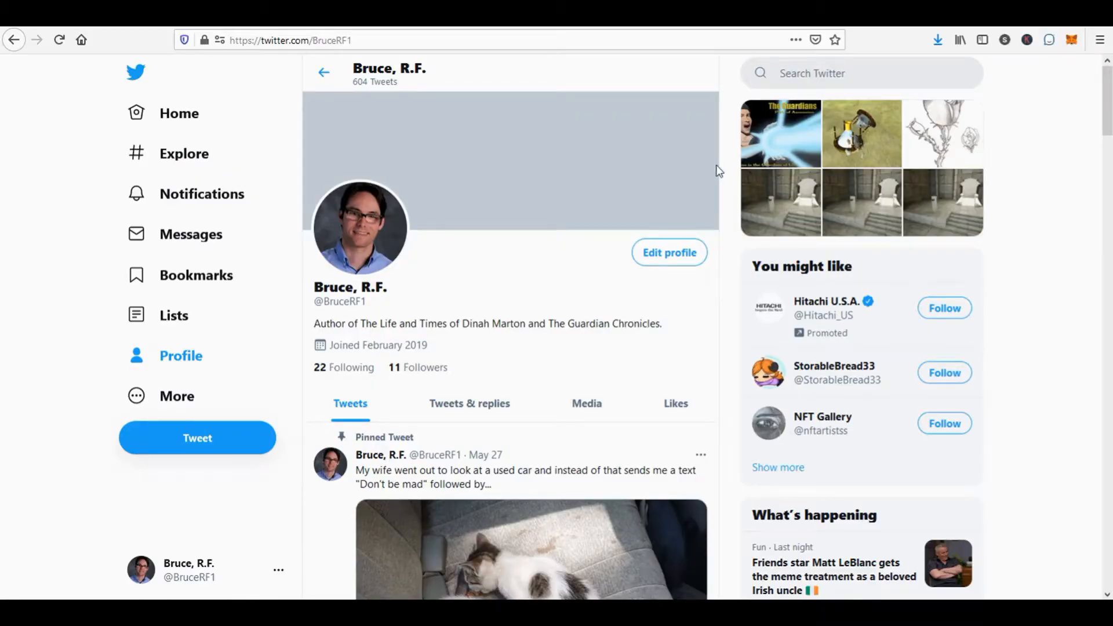
pyautogui.scroll(-10, 718, 171)
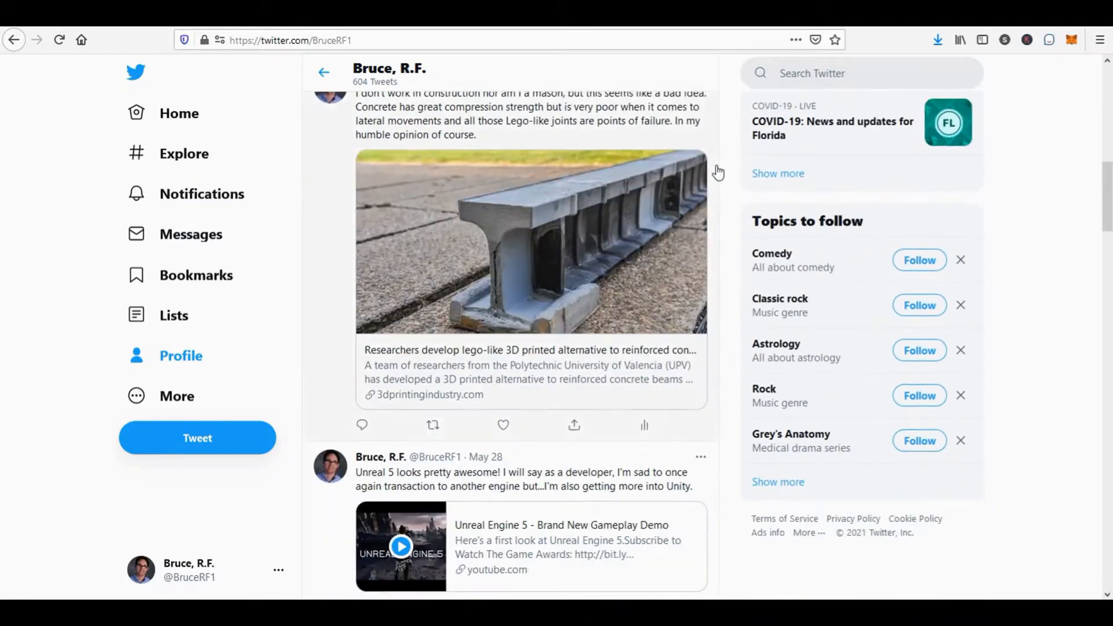